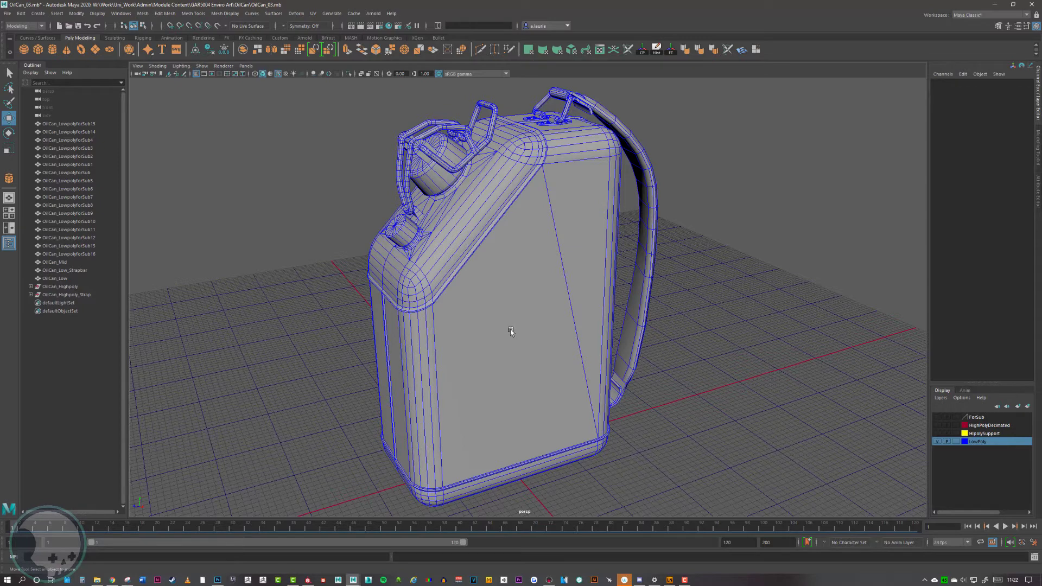
Step: Examine the low-poly oil can's wireframe topology around the front, side panel, rim and cap
alt+drag(510, 332, 565, 358)
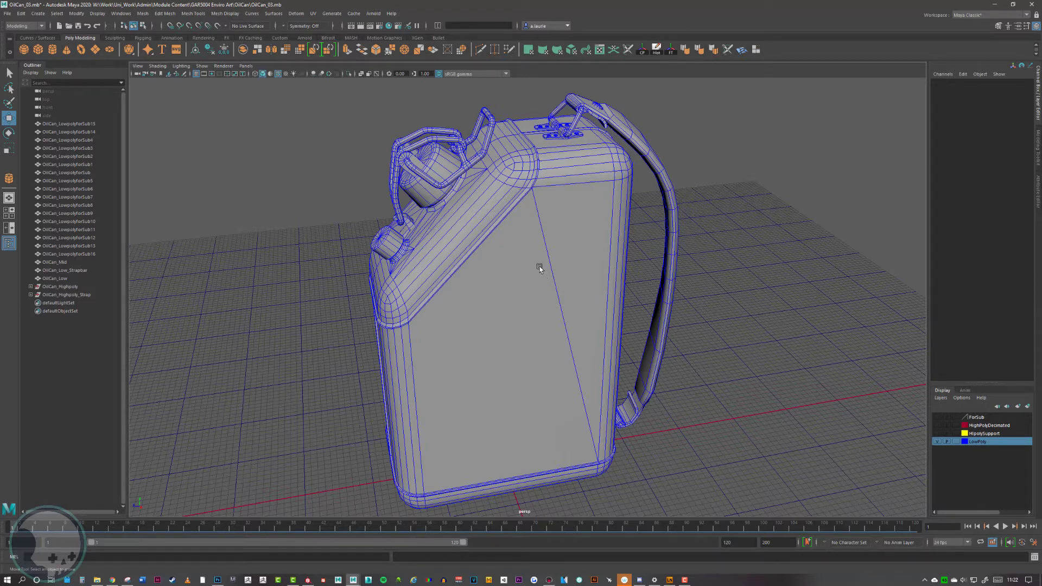
alt+drag(455, 272, 491, 256)
scroll(584, 264, up, 5)
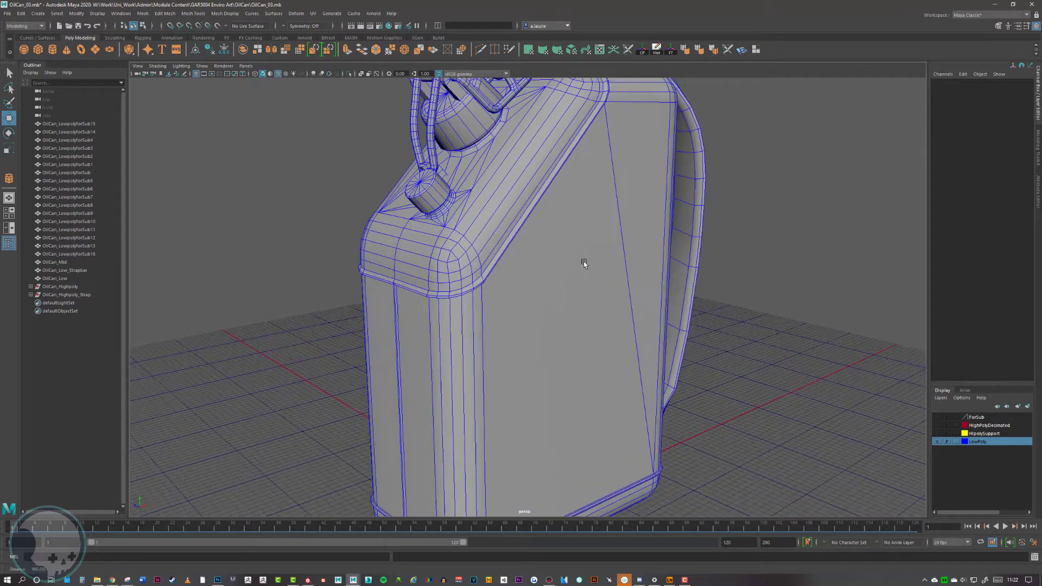
alt+middle_drag(592, 279, 678, 313)
alt+drag(593, 286, 596, 269)
alt+middle_drag(595, 257, 584, 308)
alt+right_drag(583, 308, 677, 263)
alt+middle_drag(677, 263, 593, 307)
scroll(575, 296, down, 5)
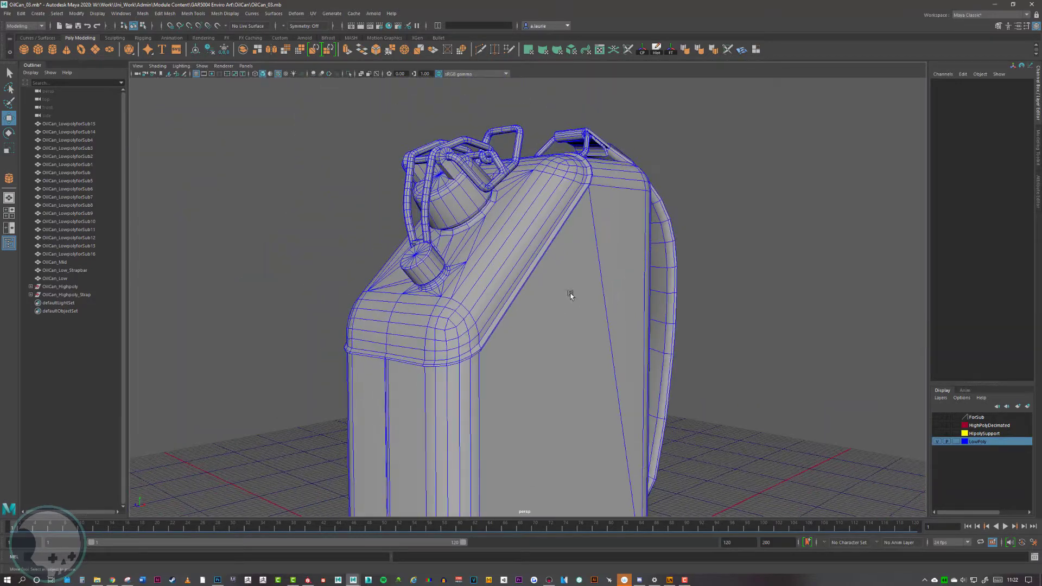
alt+drag(570, 293, 558, 262)
alt+right_drag(558, 263, 580, 294)
alt+middle_drag(579, 294, 652, 256)
alt+right_drag(652, 256, 679, 291)
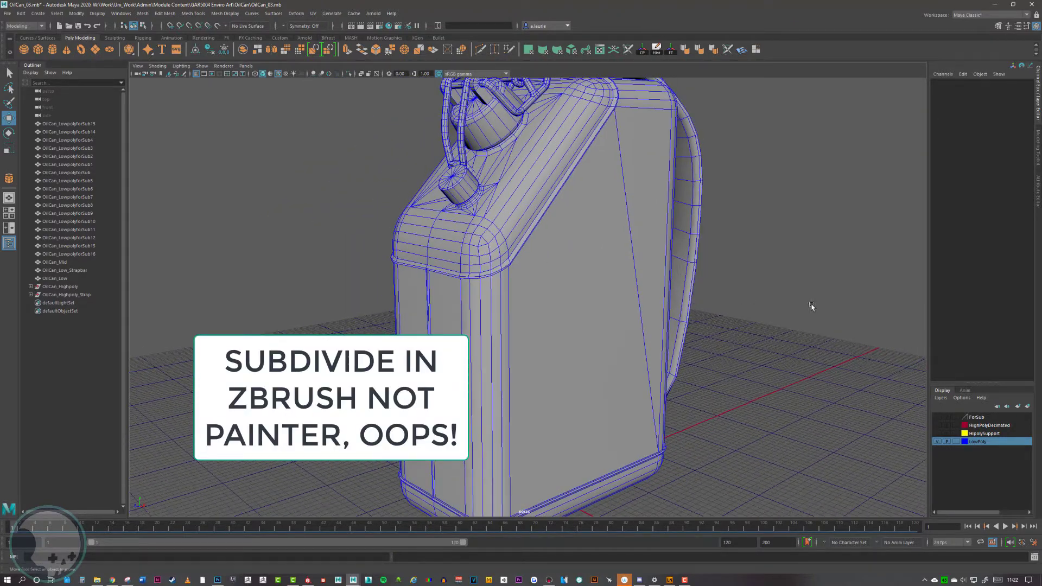
alt+drag(811, 307, 498, 305)
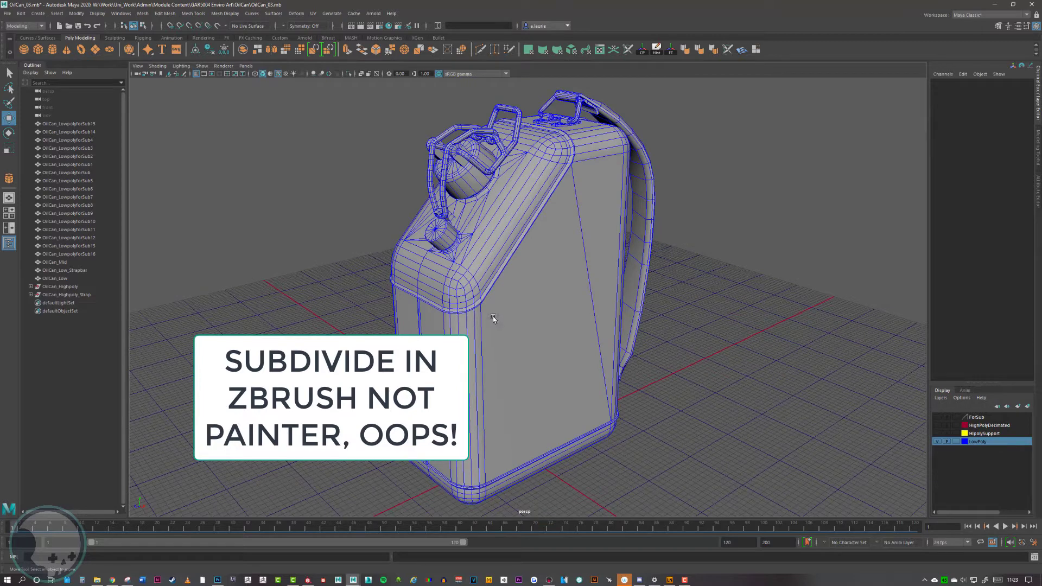
alt+right_drag(437, 287, 460, 277)
alt+drag(441, 284, 485, 302)
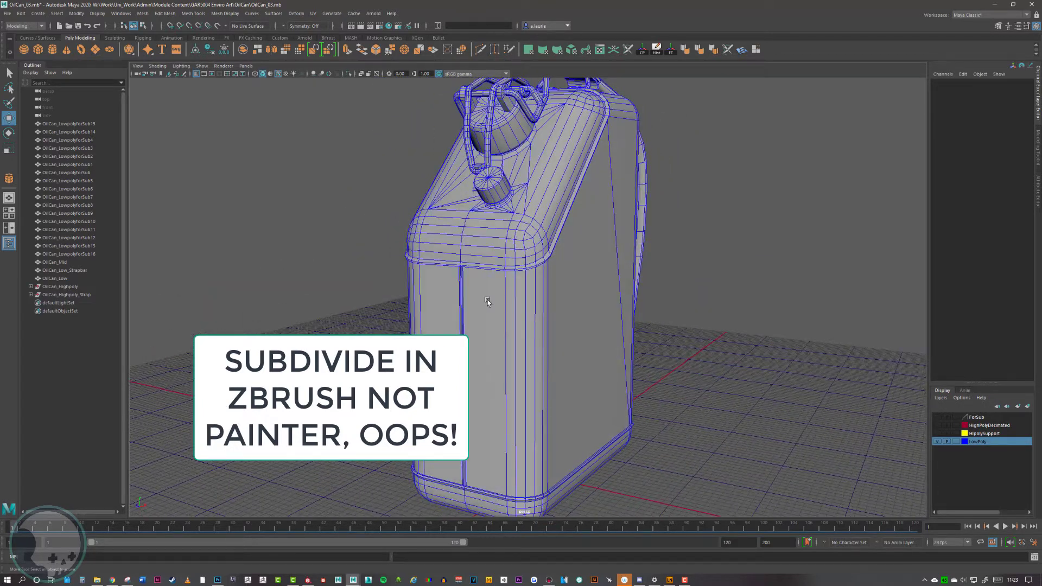
Step: Preview OilCan_Low smoothed, turn off the wireframe overlay on the shaded view, and inspect the front panel and rim
click(487, 302)
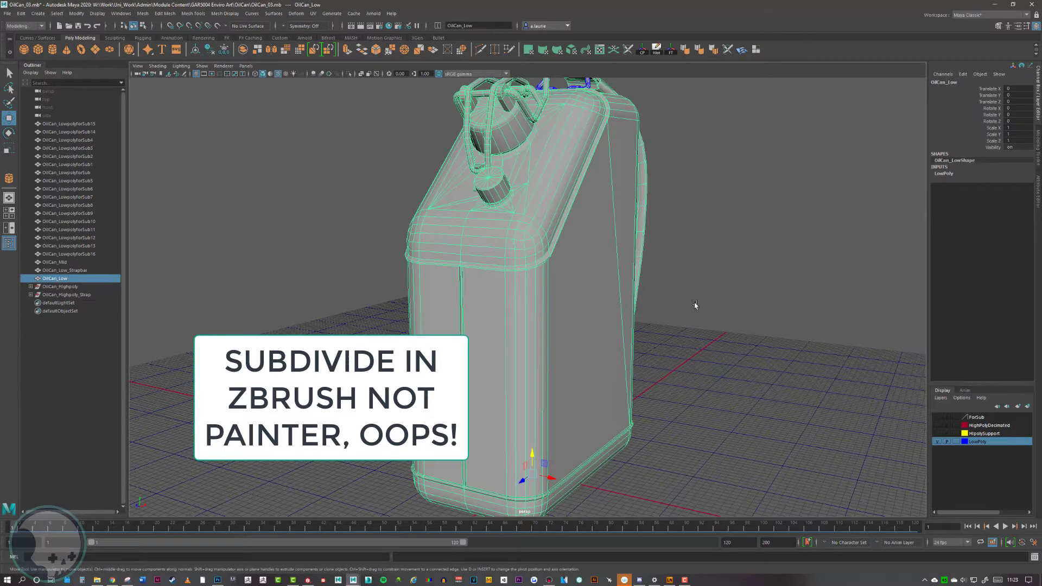
alt+drag(728, 298, 724, 289)
click(721, 290)
alt+drag(598, 313, 433, 181)
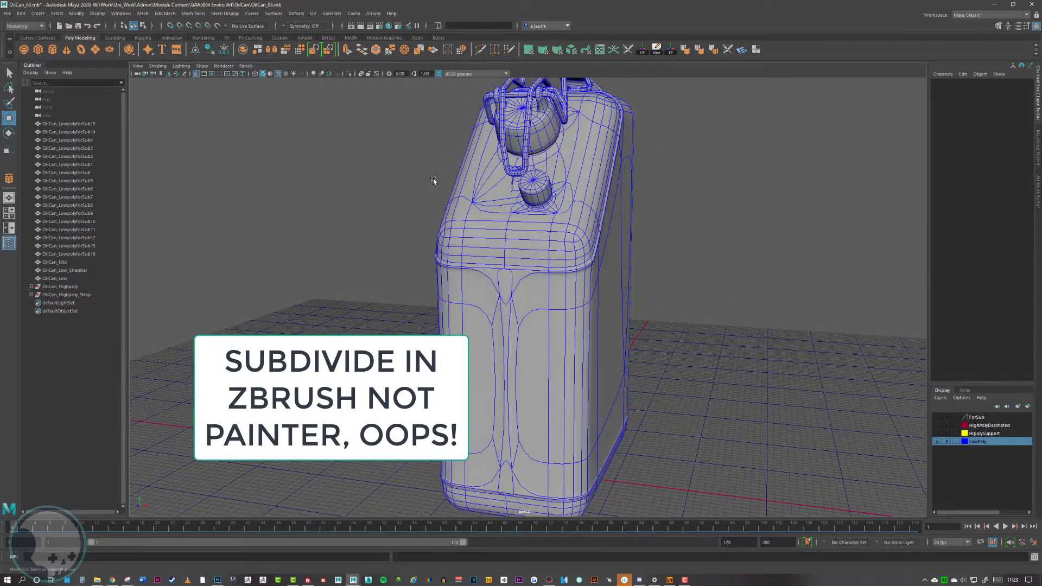
click(278, 73)
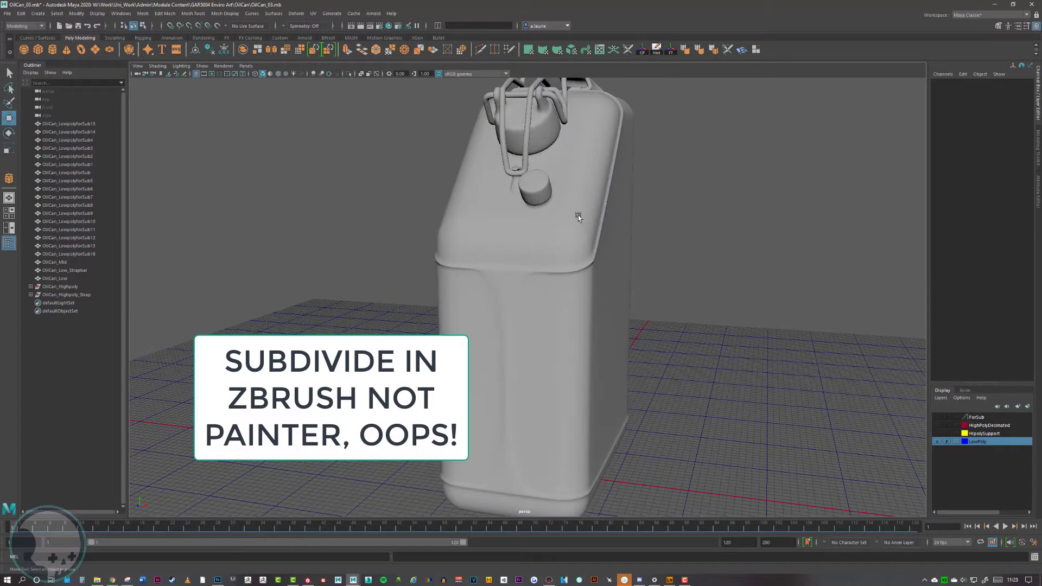
mouse_move(578, 215)
alt+mouse_down()
mouse_move(651, 229)
mouse_move(607, 212)
mouse_move(508, 242)
mouse_move(561, 241)
mouse_move(565, 204)
mouse_move(663, 228)
mouse_move(448, 252)
alt+mouse_up()
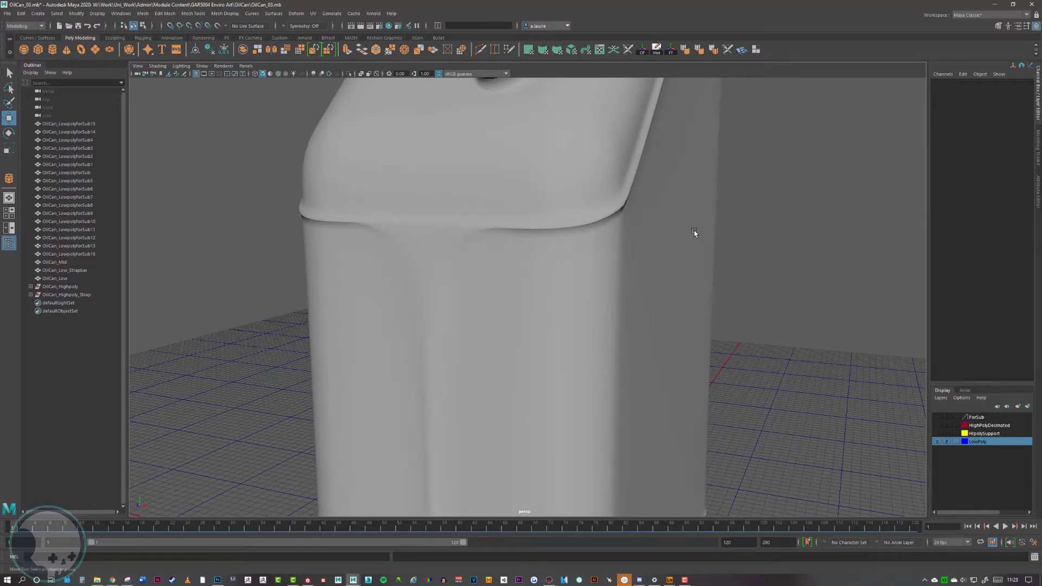
alt+drag(670, 211, 486, 260)
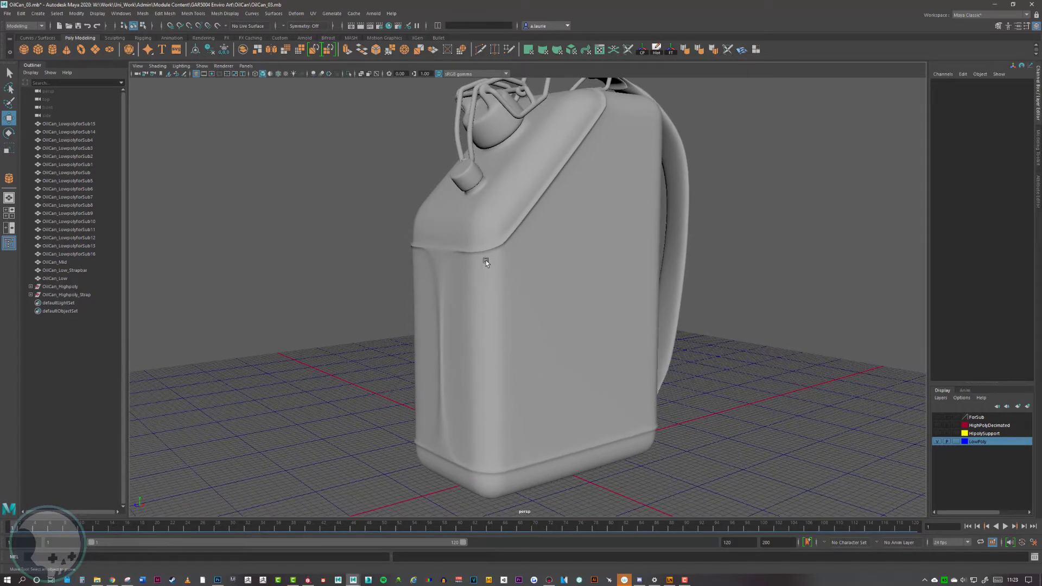
Step: Try inserting a supporting edge loop around OilCan_Low's body just beneath the rim with the Multi-Cut tool
click(481, 264)
alt+right_drag(465, 256, 657, 269)
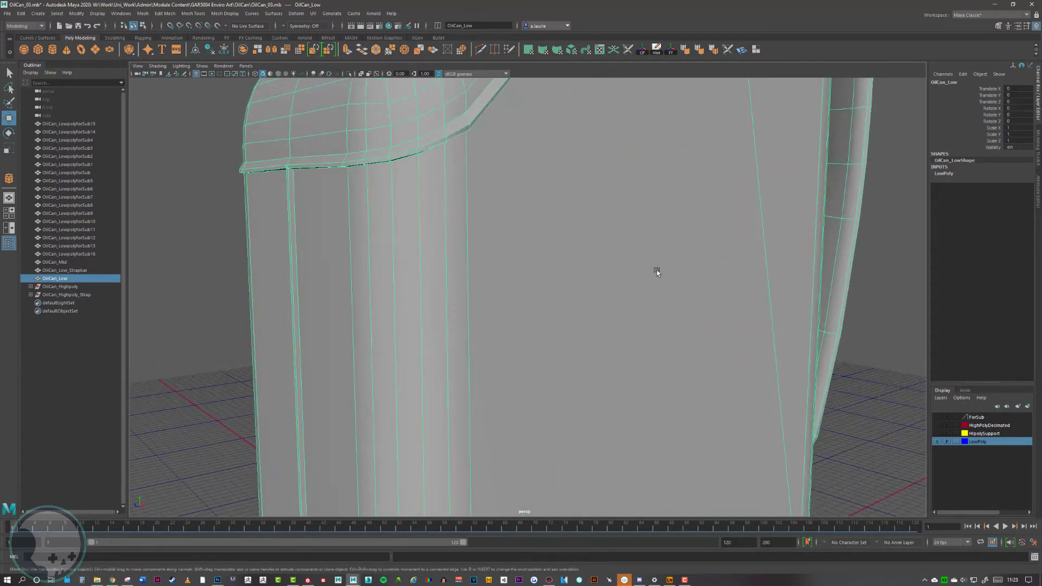
alt+drag(486, 239, 497, 254)
alt+right_drag(497, 254, 572, 229)
alt+middle_drag(572, 229, 615, 274)
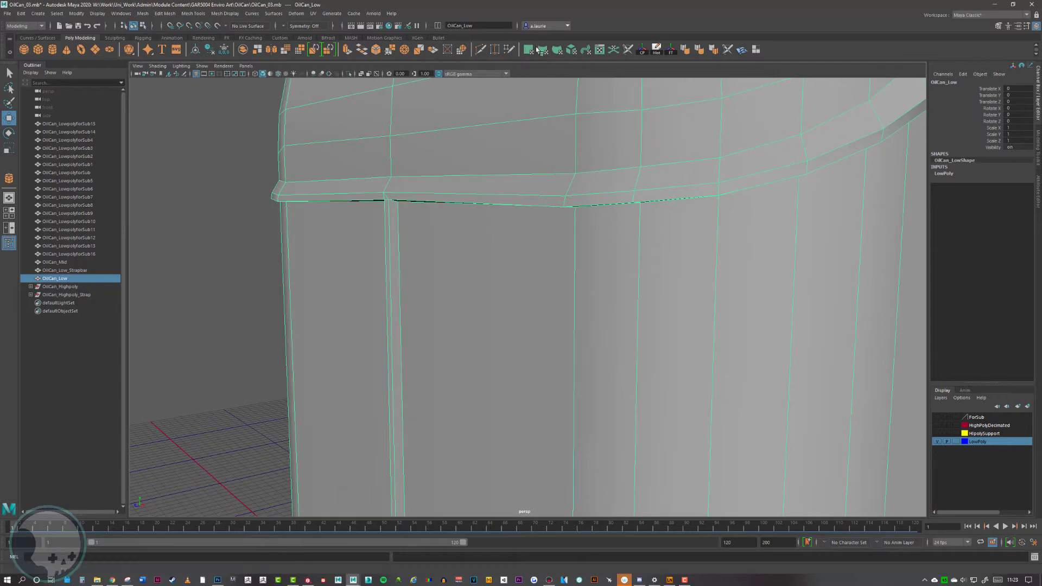
click(479, 49)
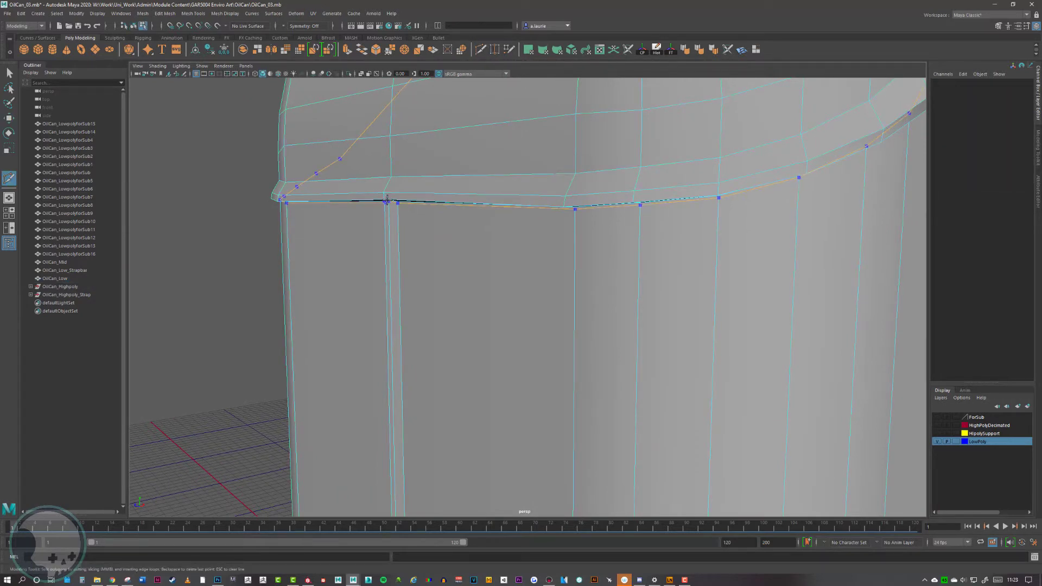
click(9, 73)
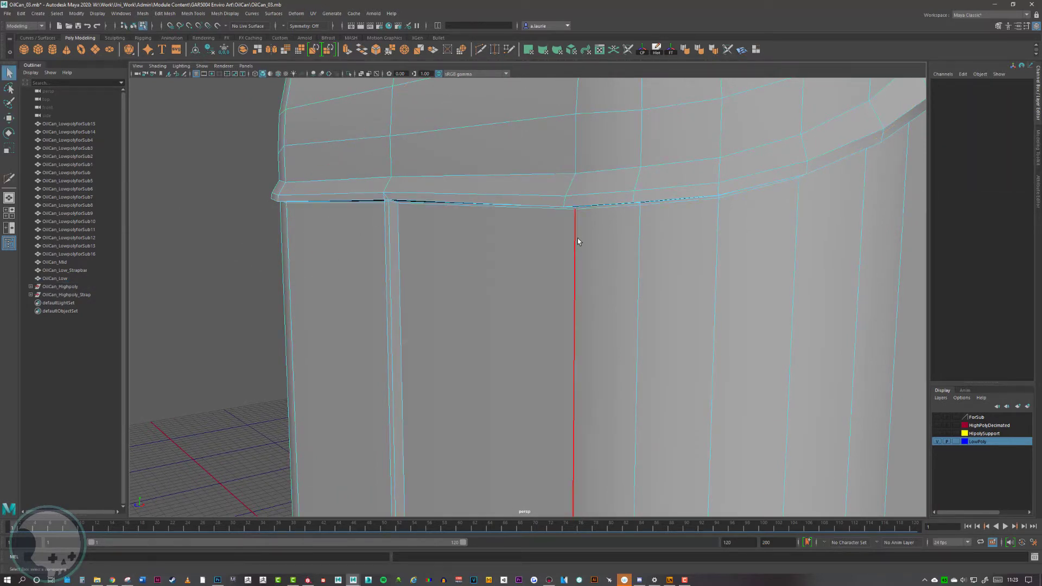
Step: Inspect the smoothed front seam beneath the rim, and undo the edge loop, returning to the unsmoothed display
alt+drag(578, 238, 405, 251)
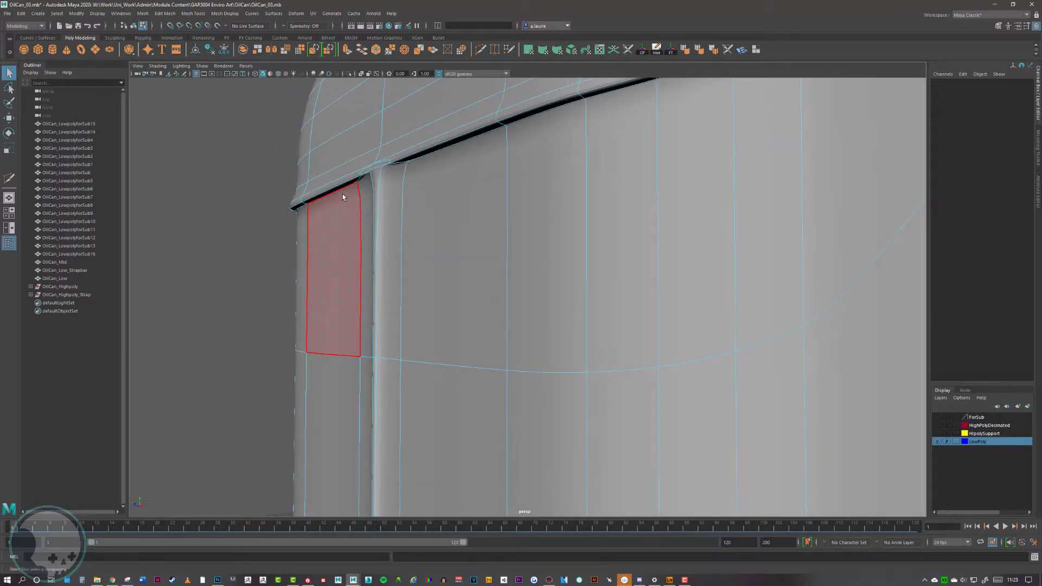
alt+middle_drag(449, 149, 397, 201)
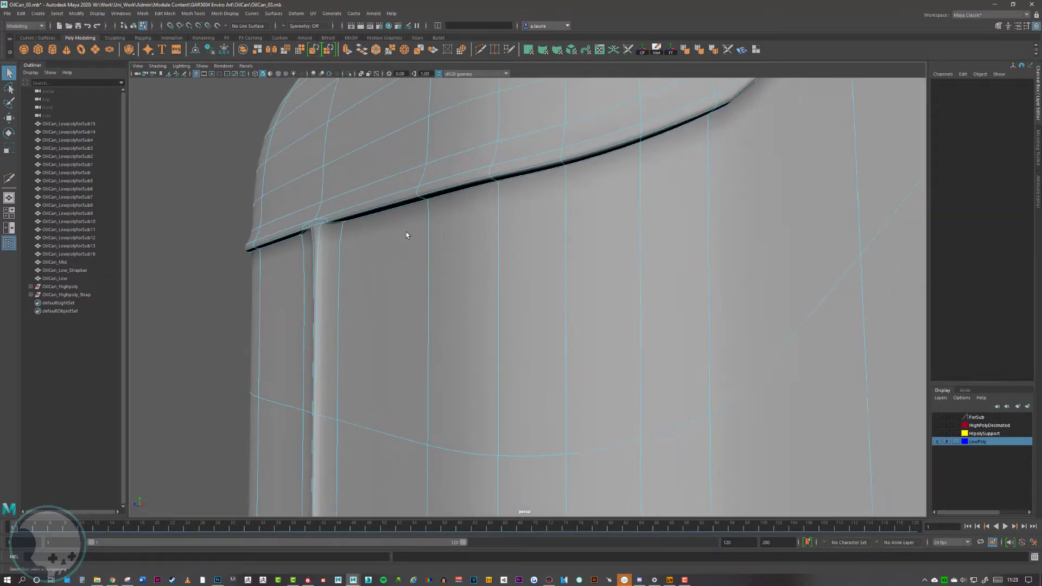
alt+drag(362, 228, 409, 234)
alt+middle_drag(545, 274, 454, 230)
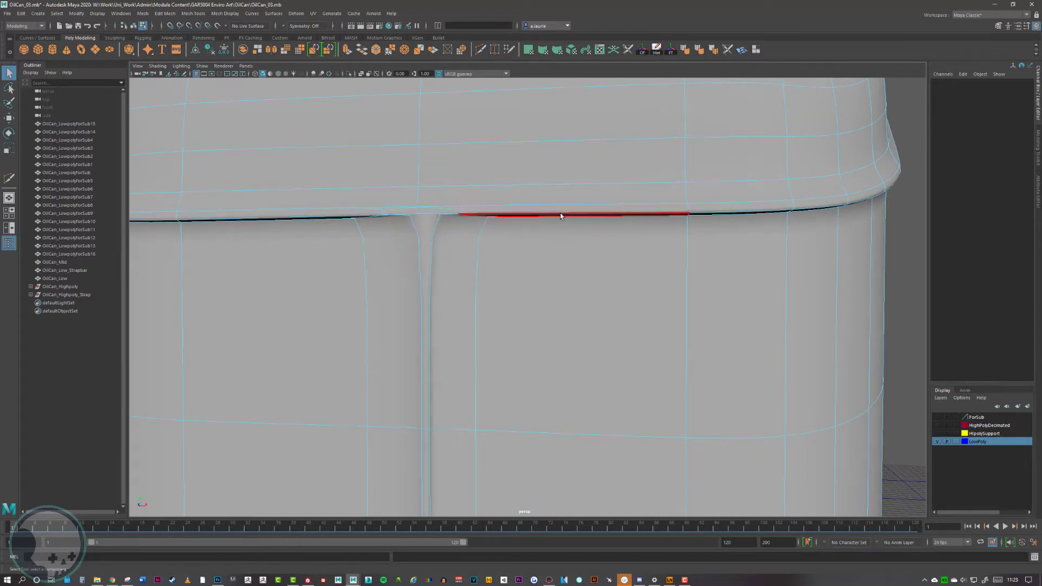
alt+drag(386, 291, 426, 281)
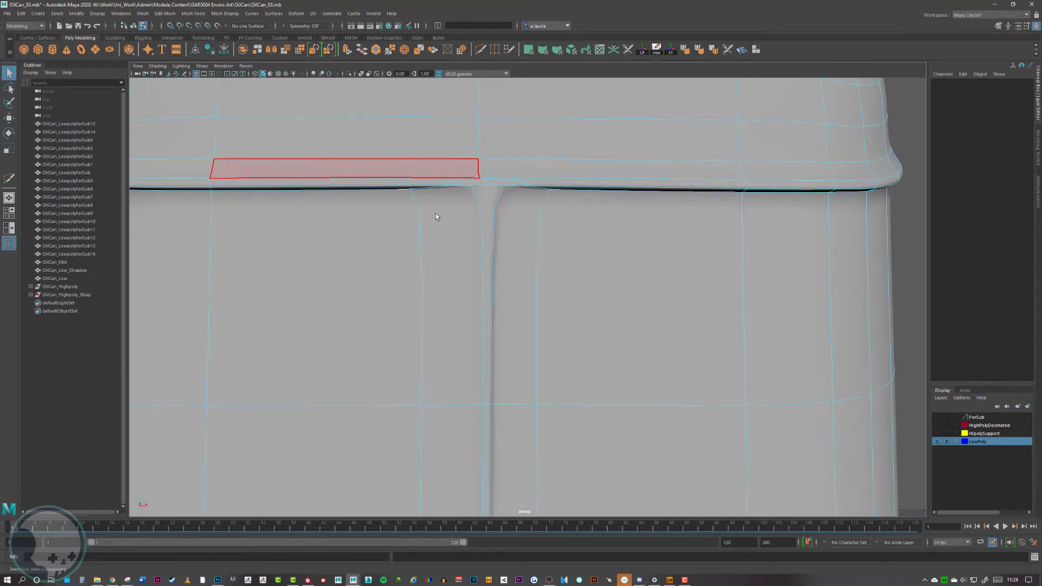
alt+drag(514, 262, 463, 282)
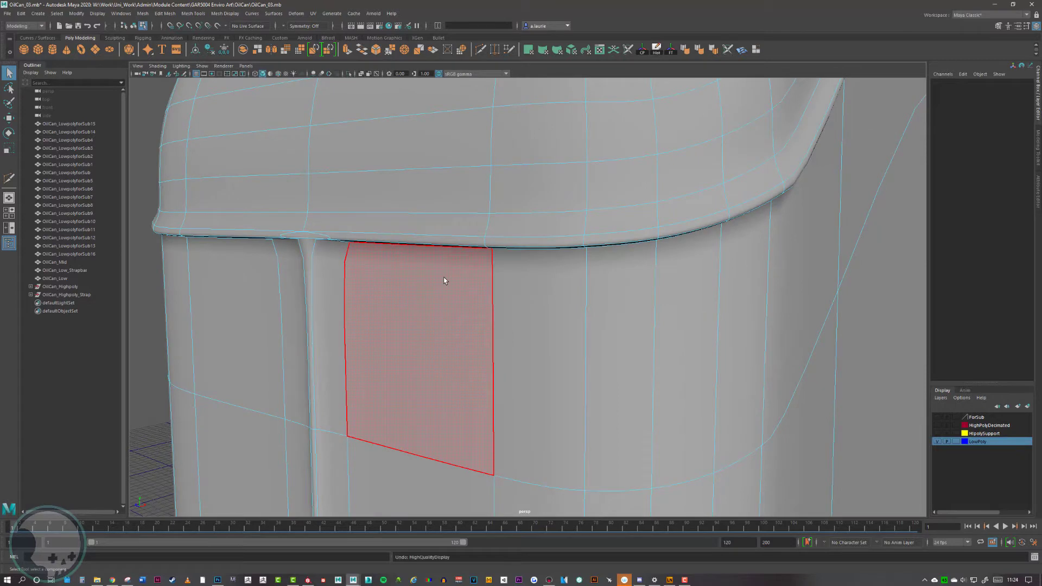
key(ctrl+z)
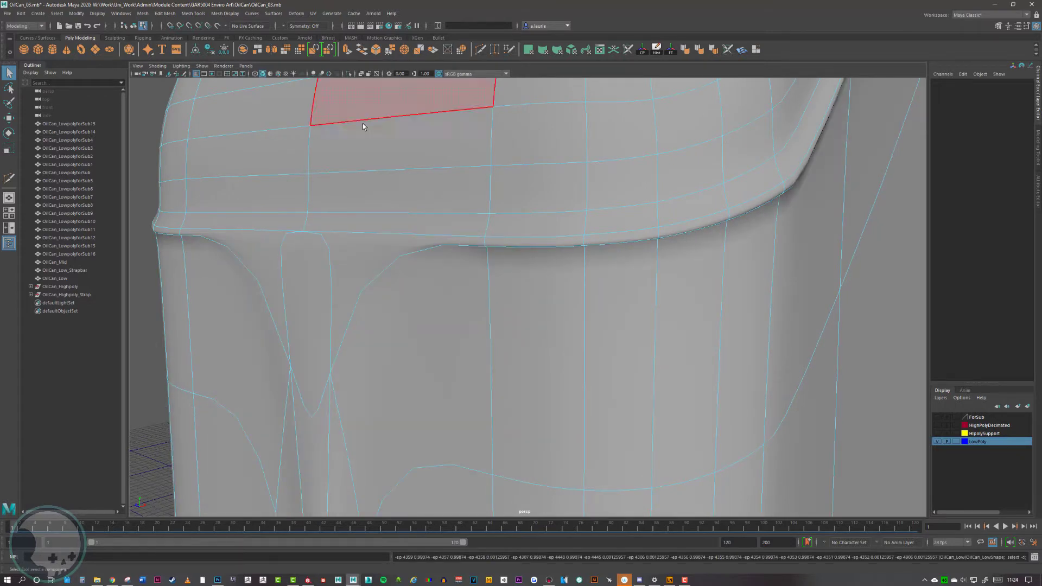
key(1)
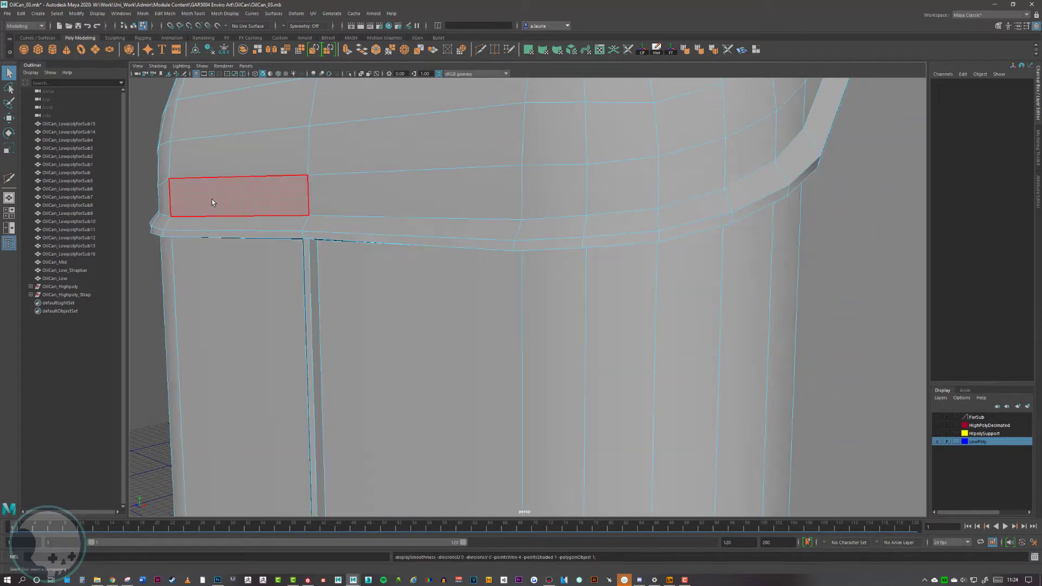
Step: Bevel the edge loop running along the can's rim, with chamfer off and a fraction of 1
scroll(212, 182, up, 4)
click(421, 185)
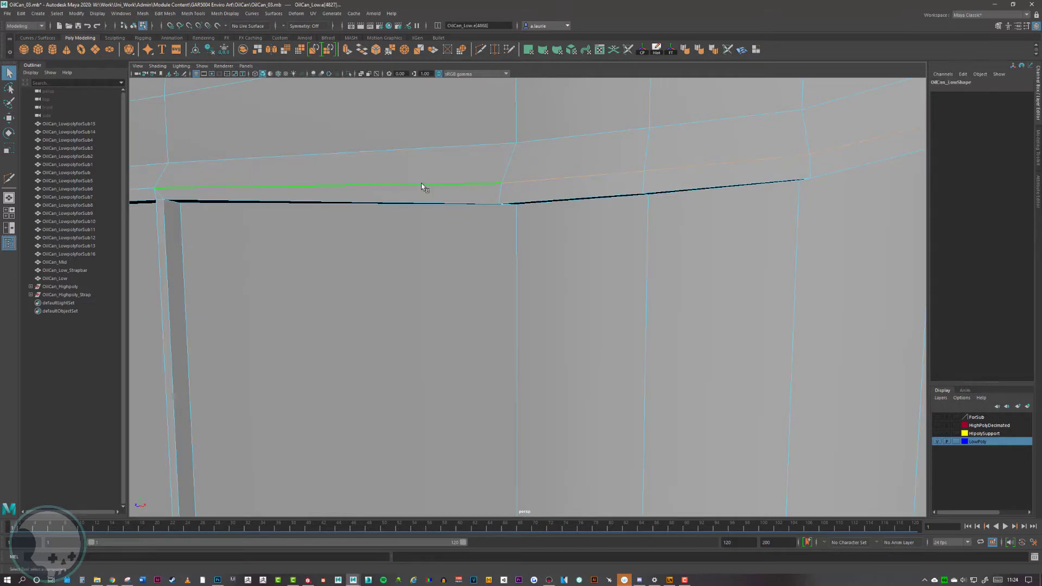
shift+right_drag(458, 178, 505, 181)
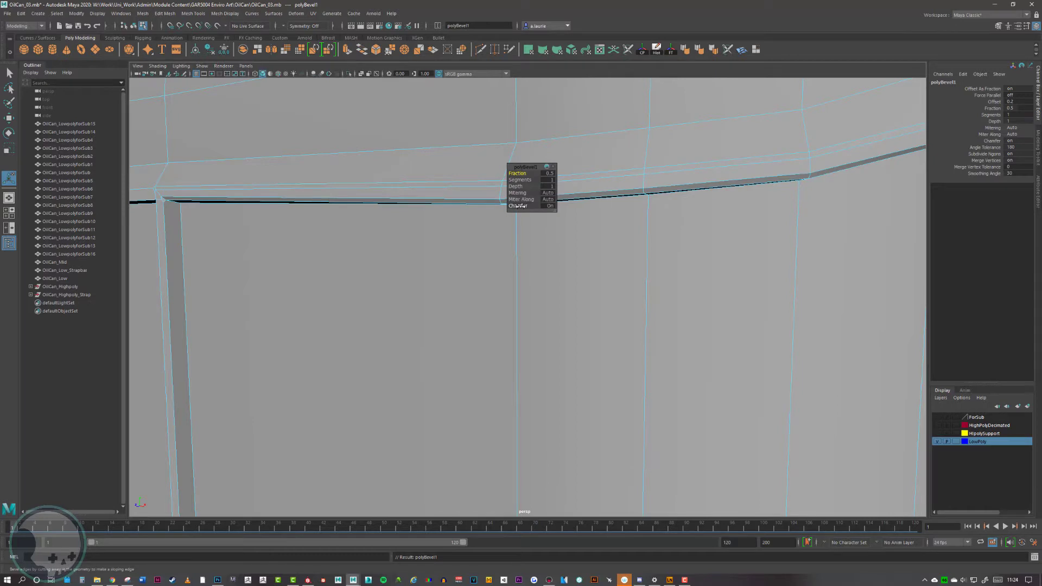
click(547, 206)
alt+drag(388, 147, 437, 190)
alt+middle_drag(437, 190, 465, 270)
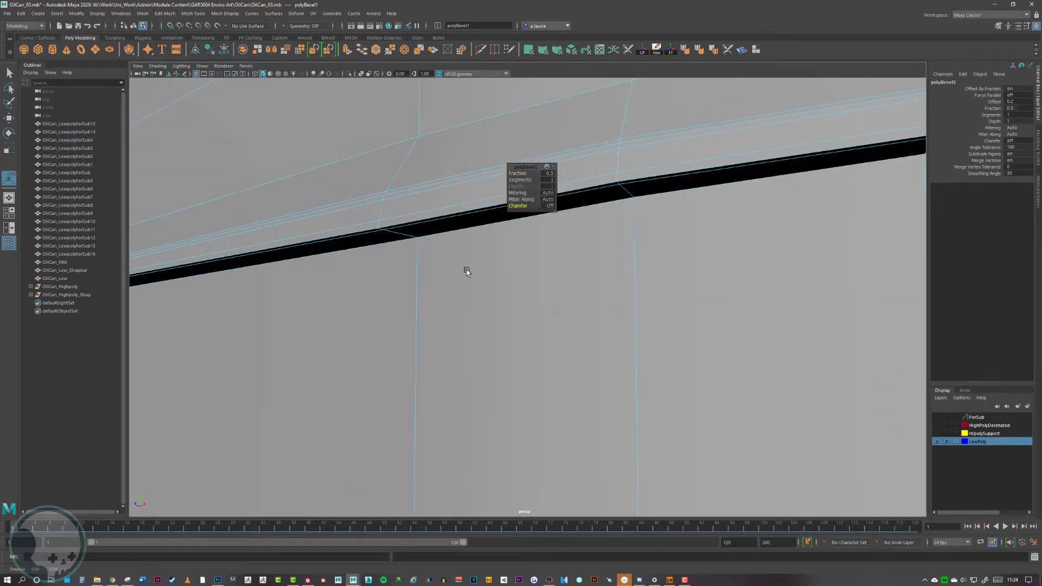
scroll(465, 270, up, 2)
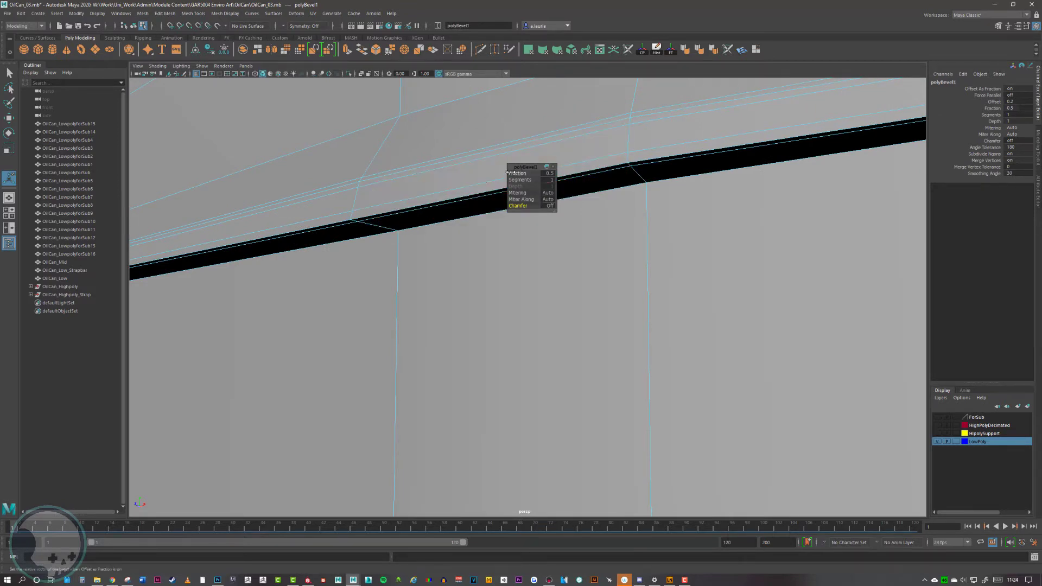
drag(509, 172, 529, 173)
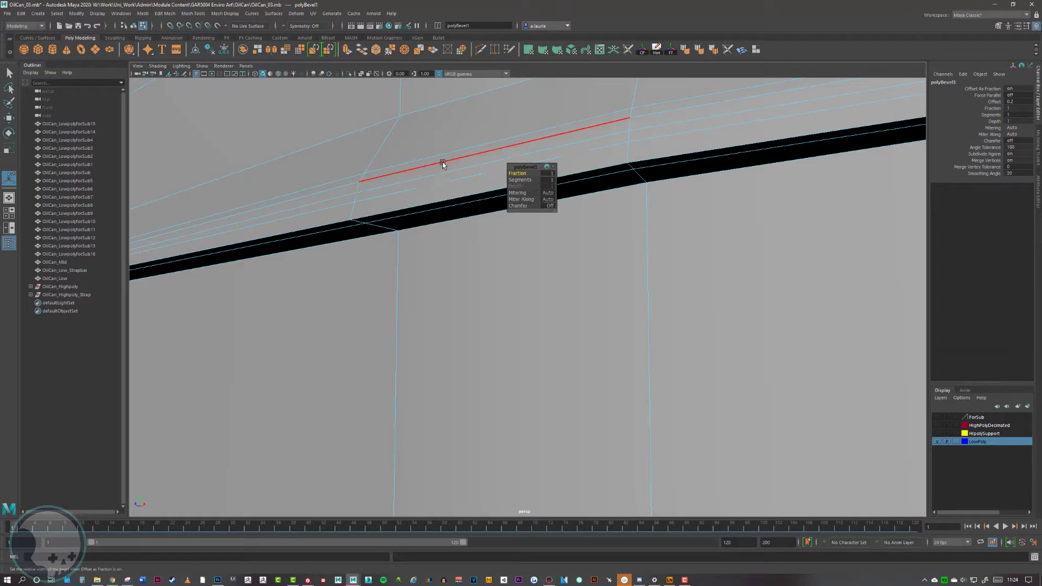
Step: Inspect the bevelled rim edges along the front corner and undo the bevel
scroll(399, 220, down, 5)
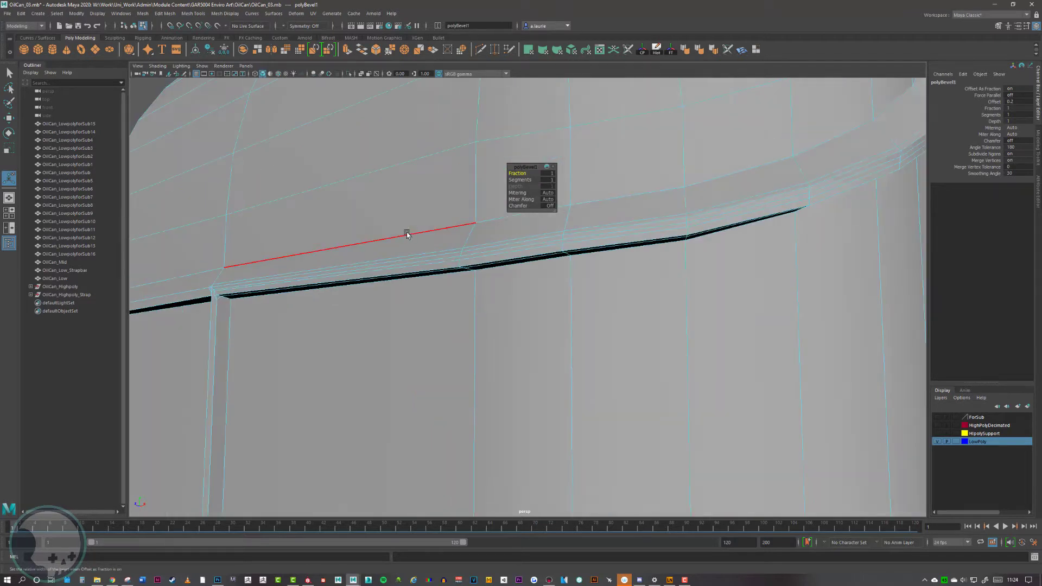
alt+drag(603, 241, 563, 268)
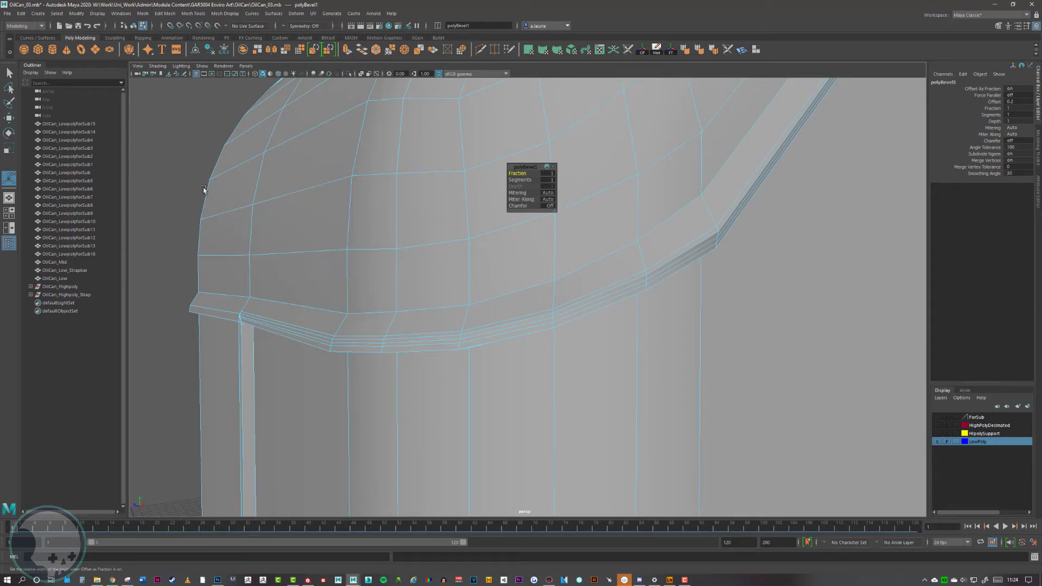
alt+drag(301, 225, 372, 268)
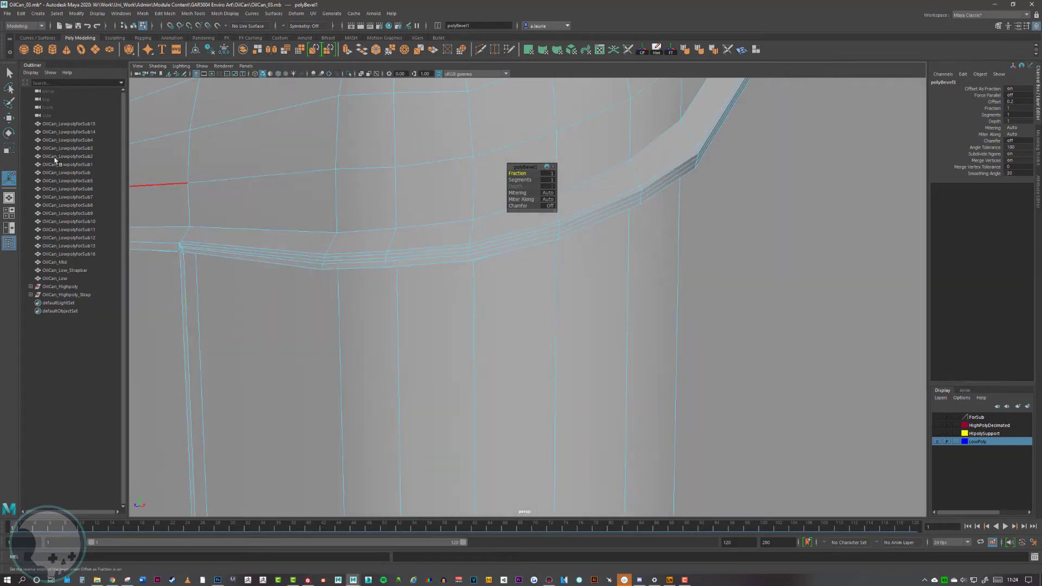
key(q)
key(ctrl+z)
key(ctrl+z)
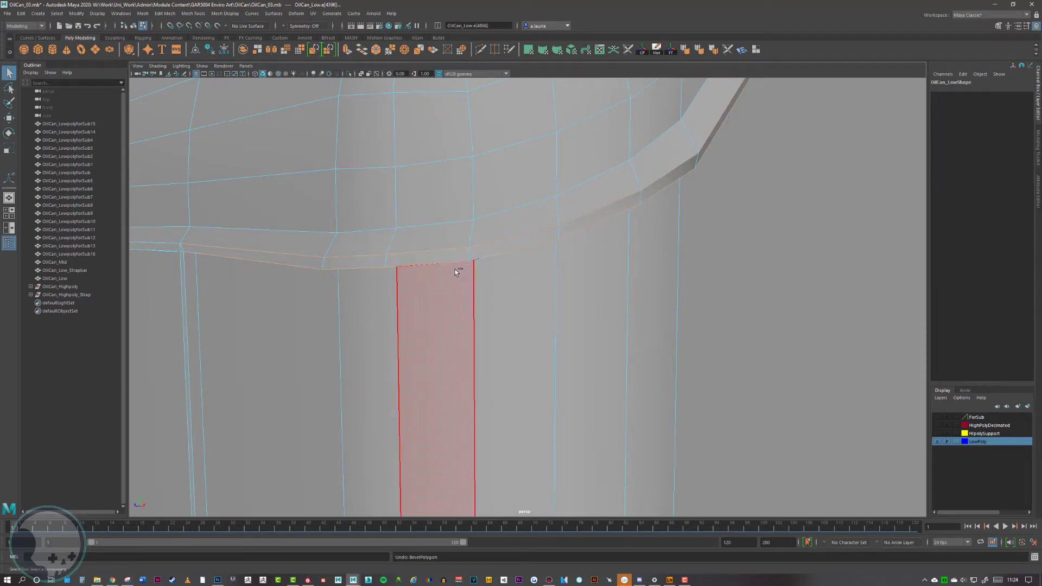
Step: Return OilCan_Low to object mode and frame the whole oil can in the view
alt+drag(454, 269, 314, 258)
key(F8)
key(f)
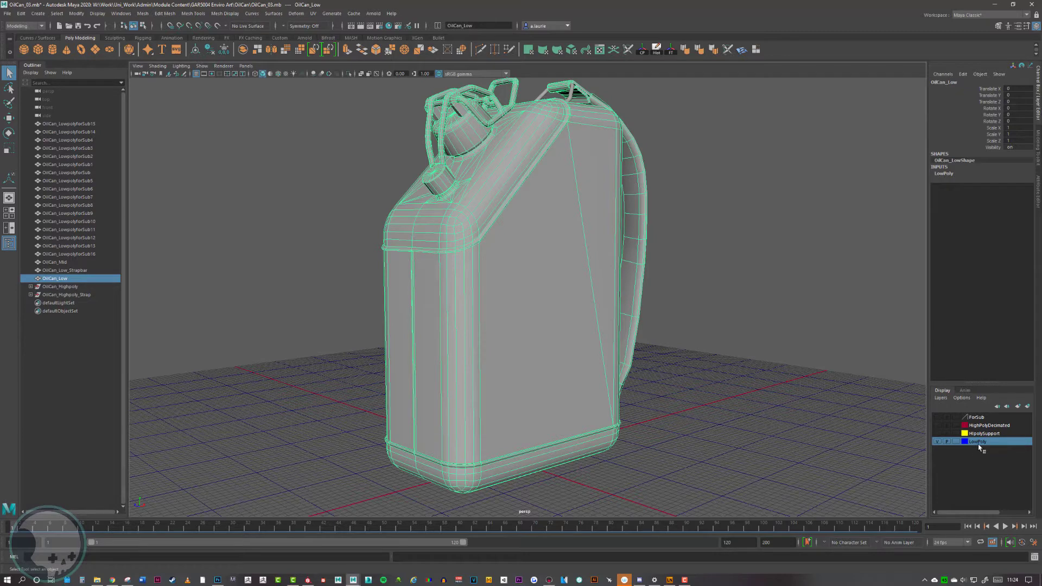
alt+right_drag(589, 270, 616, 295)
alt+drag(616, 295, 633, 320)
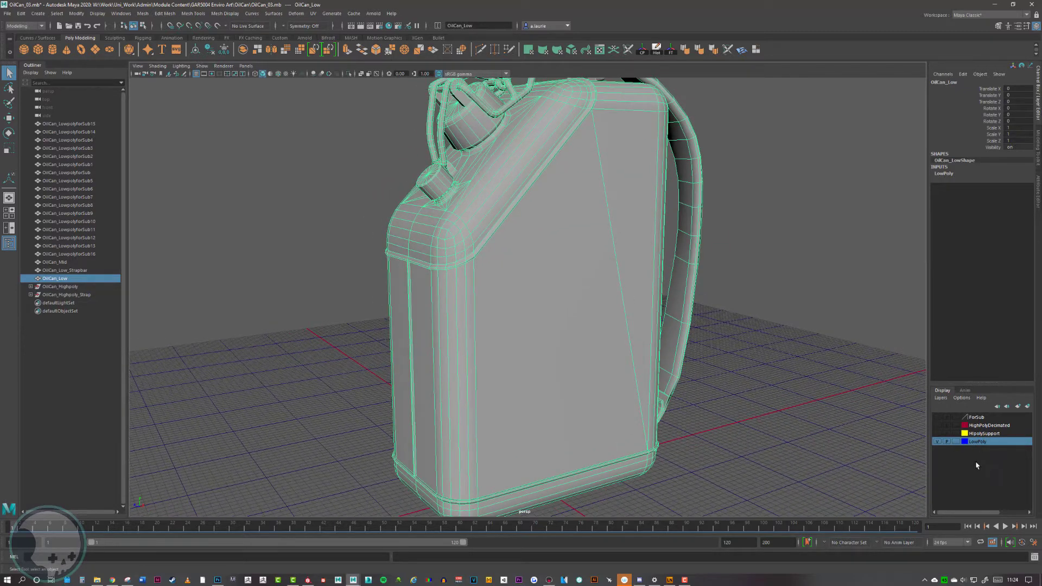
Step: Hide the LowPoly layer, show the HipolySupport layer, and select the OilCan_Mid mesh
click(937, 442)
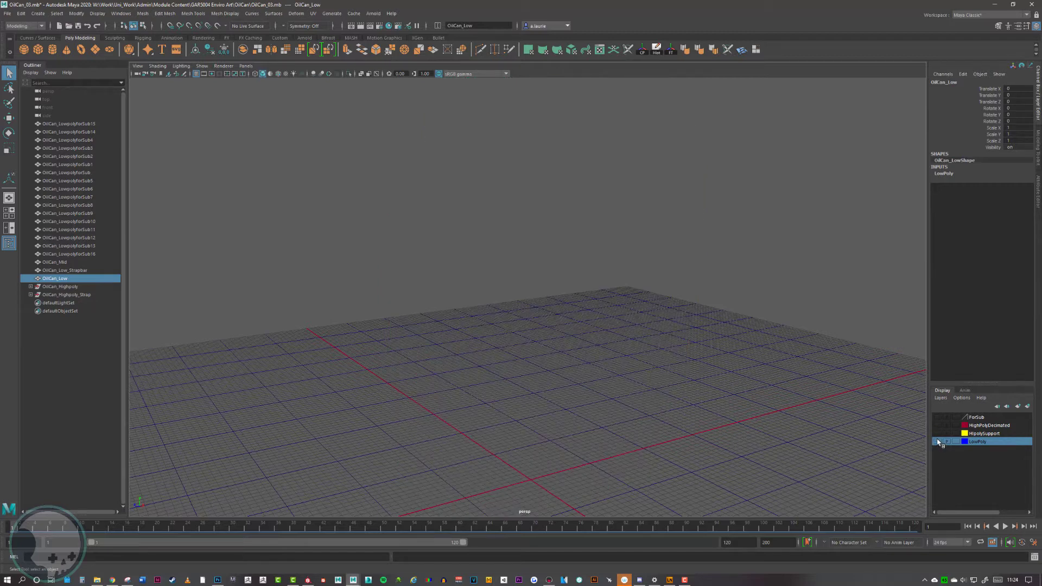
click(992, 435)
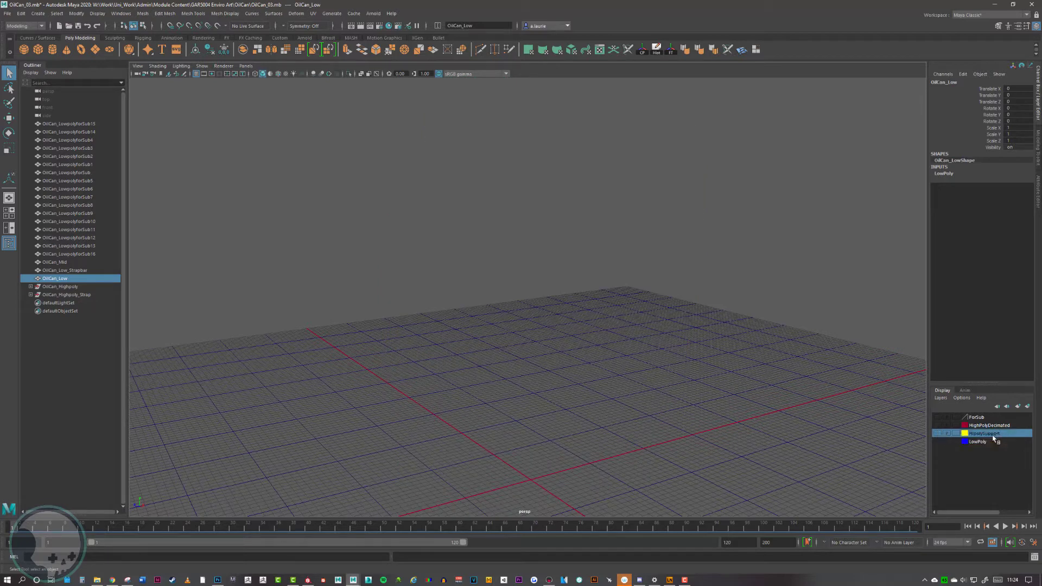
click(938, 434)
scroll(492, 246, up, 3)
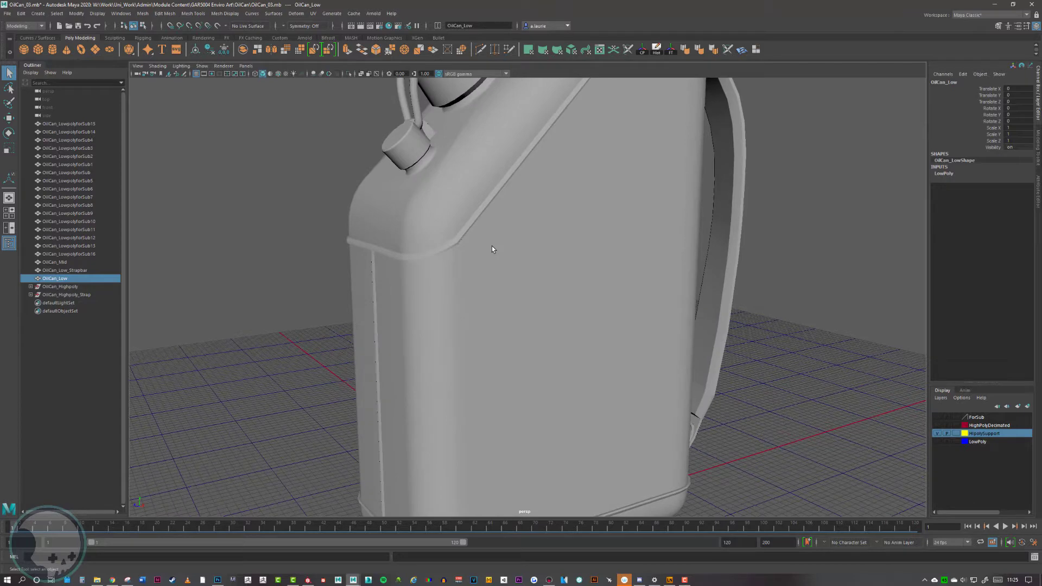
click(492, 245)
Step: Inspect the support edges around the front rim corner and the small cap of OilCan_Mid
alt+drag(421, 194, 444, 195)
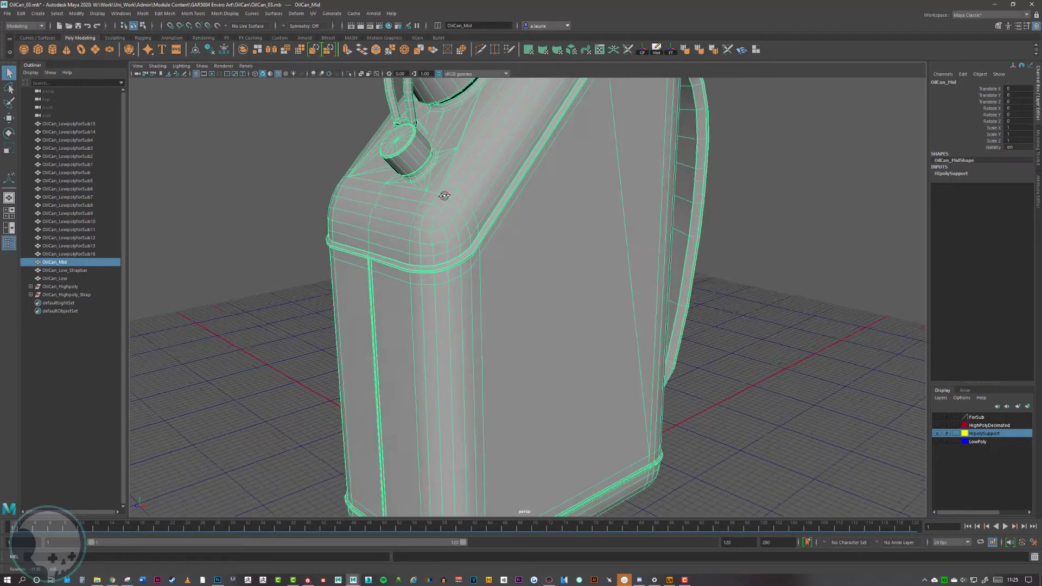
alt+right_drag(444, 195, 677, 237)
alt+drag(677, 237, 617, 285)
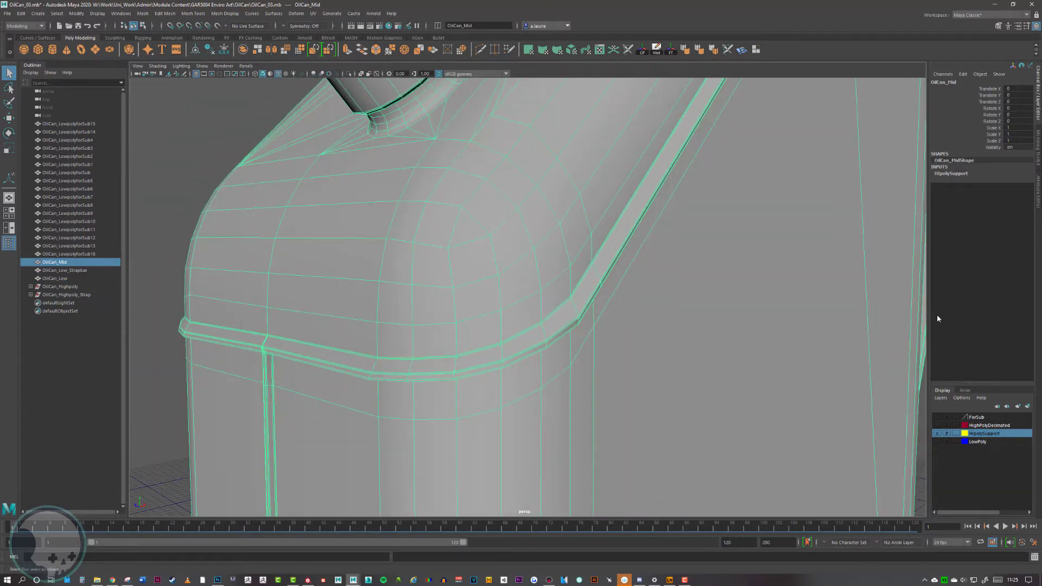
alt+middle_drag(564, 219, 586, 424)
alt+right_drag(586, 337, 721, 336)
alt+middle_drag(288, 170, 481, 266)
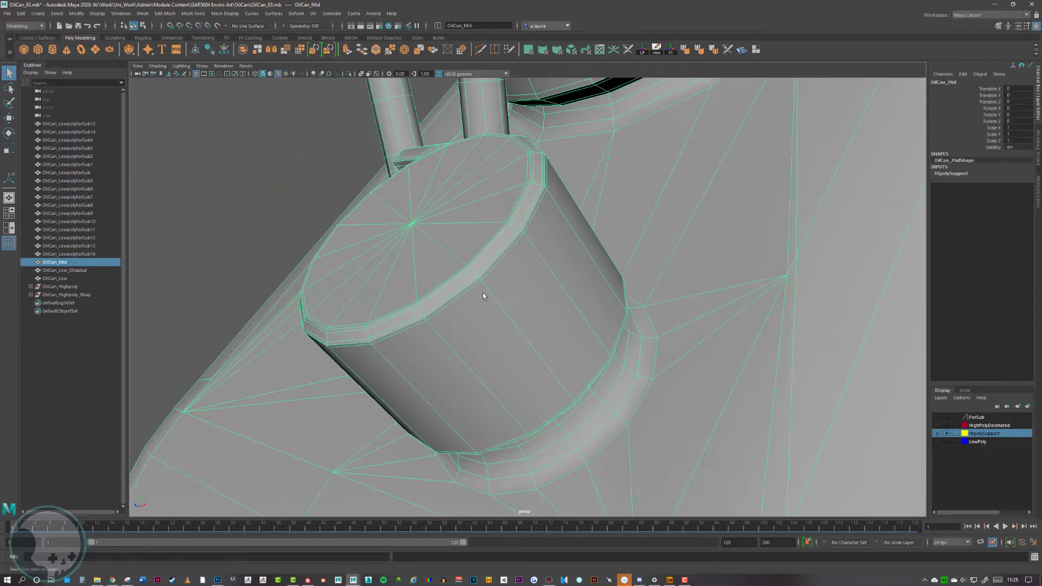
alt+drag(483, 296, 382, 278)
scroll(320, 234, up, 5)
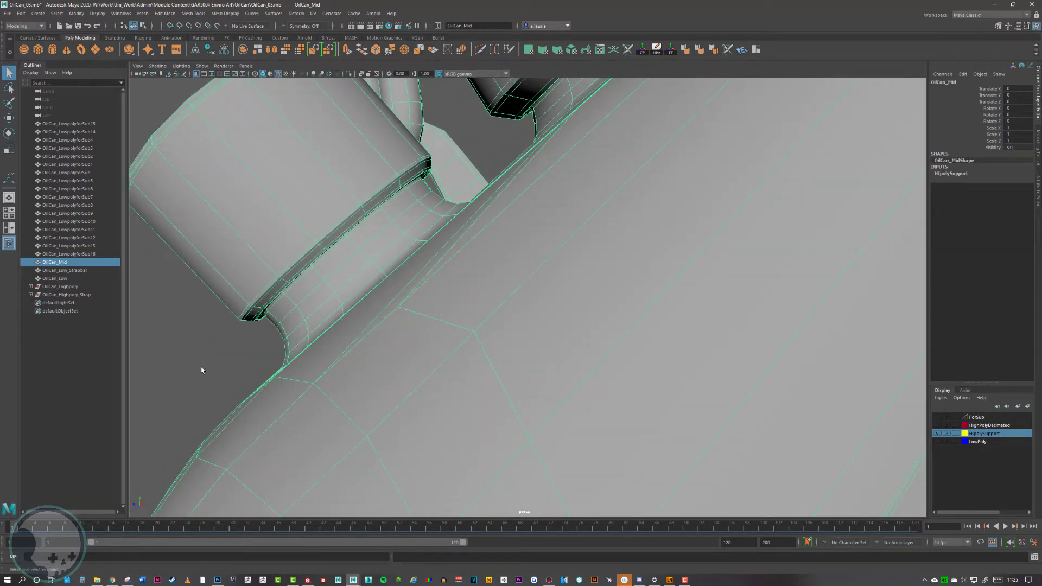
Step: Display OilCan_Mid with smooth mesh preview, deselect it, and inspect the smoothed small cap and its base
click(201, 366)
click(346, 317)
key(3)
click(184, 356)
alt+drag(183, 356, 216, 332)
alt+drag(286, 87, 292, 251)
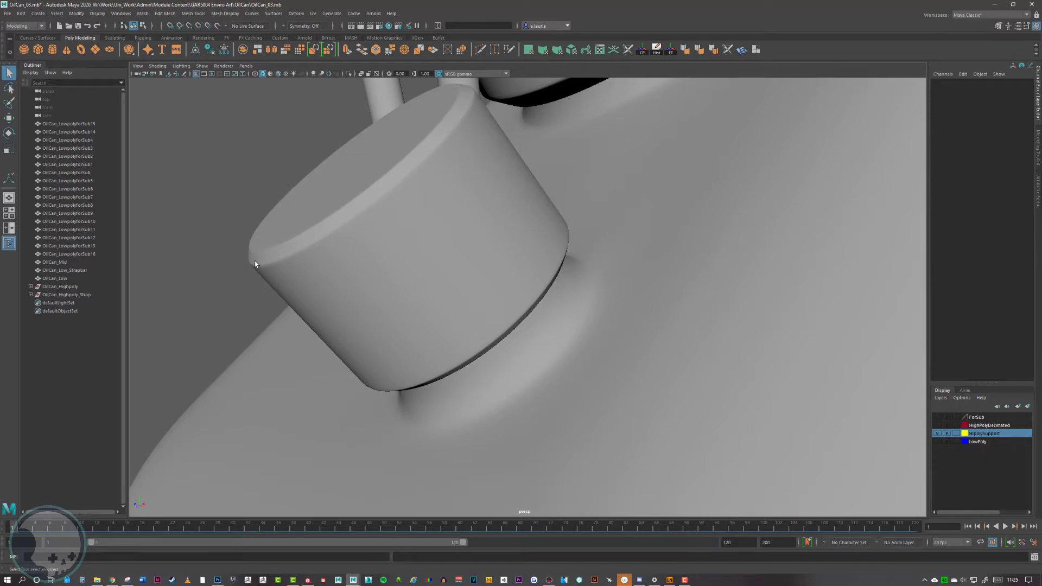
Step: Inspect the smoothed large cap, wire clasp, strap mount and overall body of the oil can
scroll(336, 207, down, 6)
alt+drag(399, 203, 409, 228)
alt+middle_drag(539, 162, 400, 362)
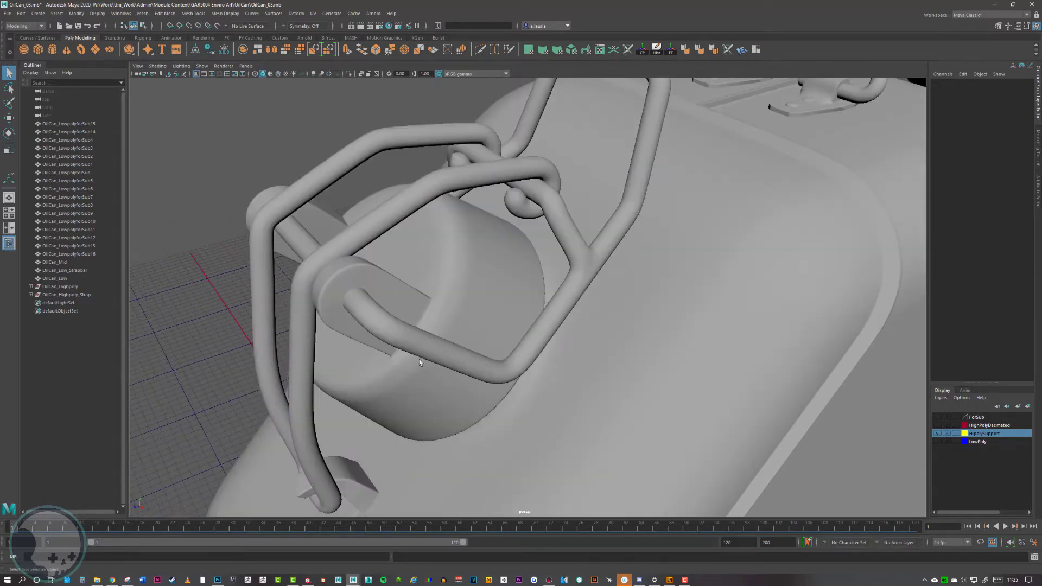
scroll(367, 284, down, 4)
alt+drag(478, 277, 456, 270)
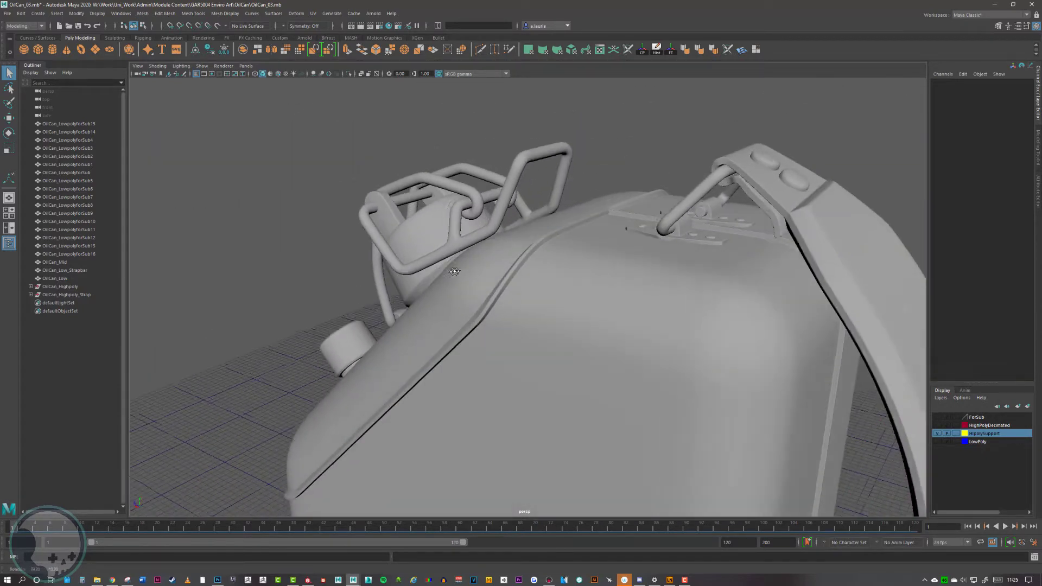
alt+middle_drag(456, 269, 564, 228)
alt+drag(488, 242, 584, 202)
scroll(497, 270, down, 4)
alt+drag(497, 270, 471, 265)
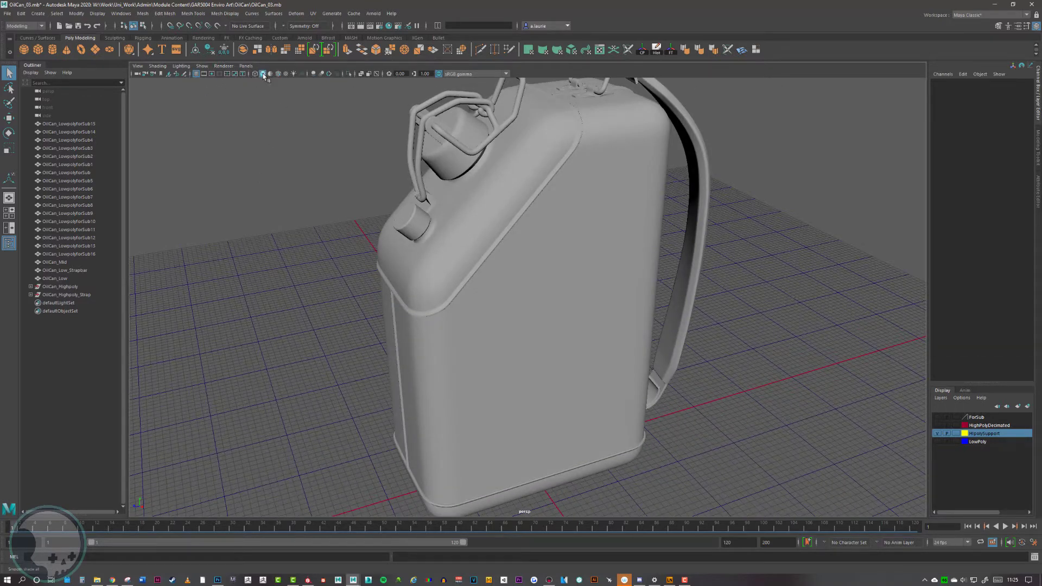
Step: Compare the smoothed oil can in wireframe and shaded display, finishing in shaded display
key(4)
key(5)
key(4)
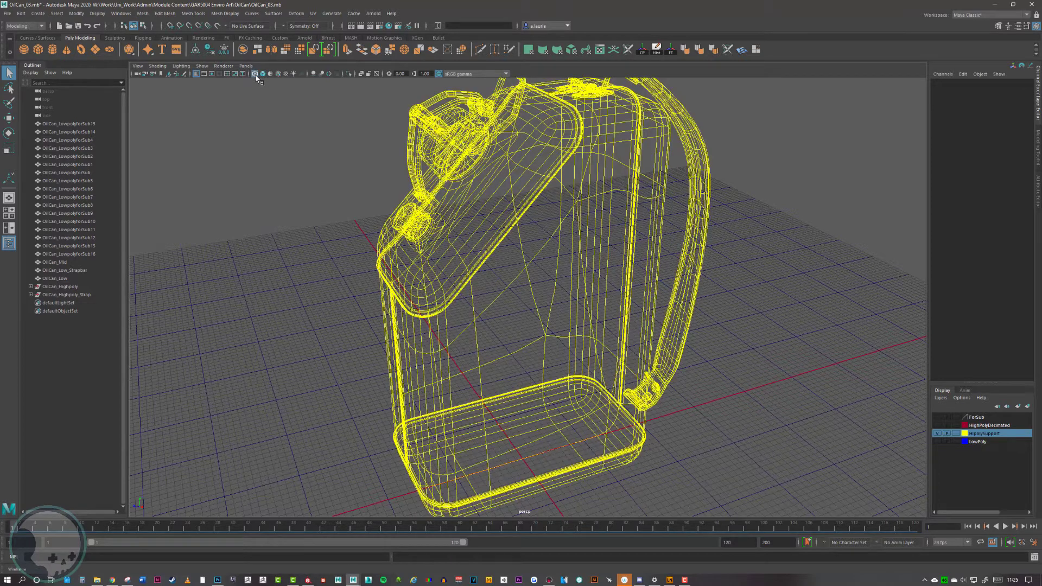
key(5)
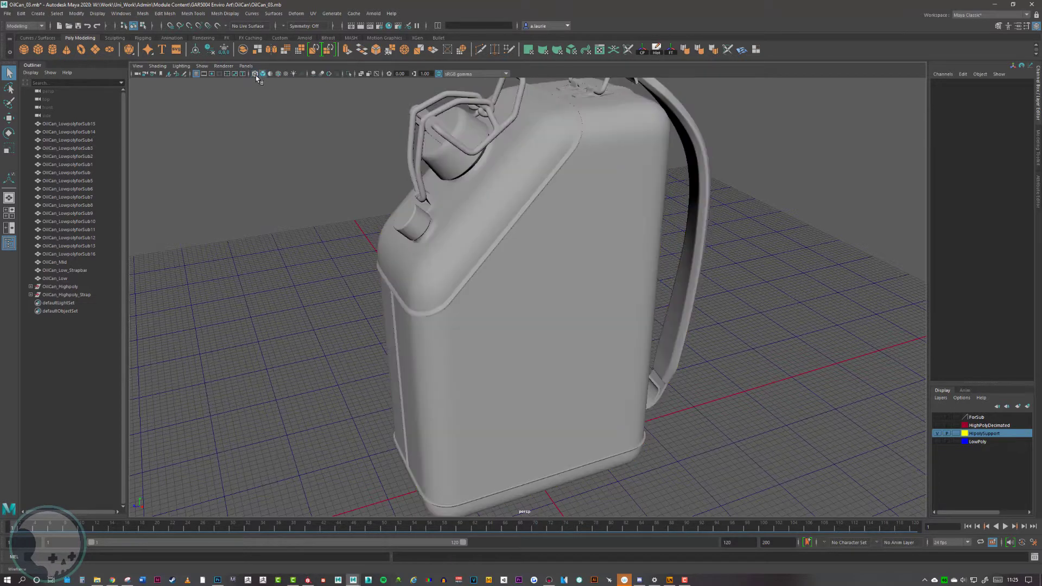
Step: Show the LowPoly layer together with HipolySupport and compare the overlapping meshes around the upper can
click(936, 441)
scroll(563, 288, up, 2)
alt+drag(563, 288, 615, 270)
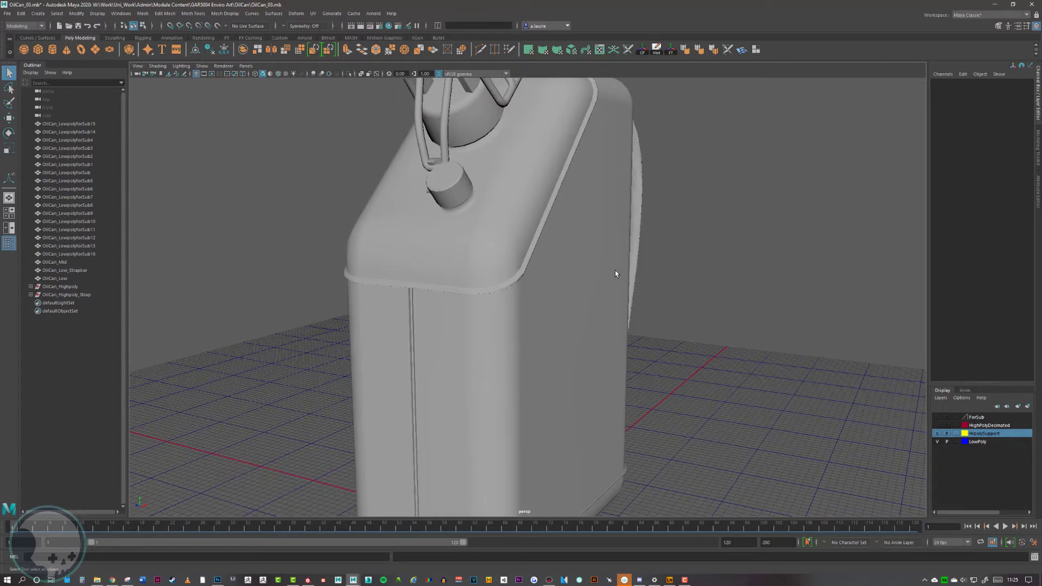
alt+right_drag(615, 270, 698, 282)
alt+middle_drag(571, 196, 627, 331)
alt+drag(627, 331, 567, 320)
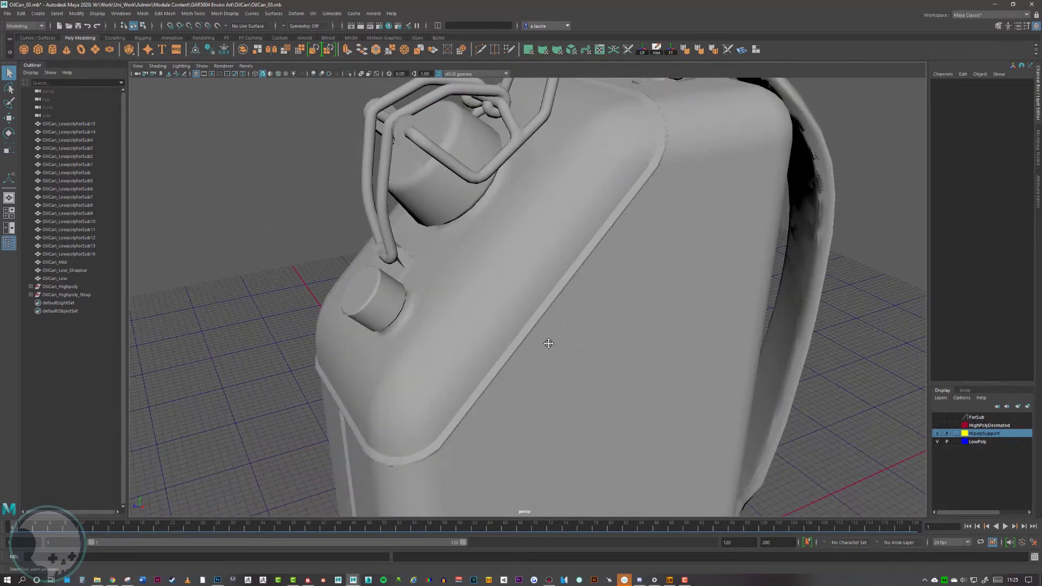
alt+middle_drag(548, 344, 589, 282)
Step: Turn on wireframe on shaded to compare both meshes' edges, and hide the LowPoly layer
click(277, 75)
alt+drag(613, 320, 711, 331)
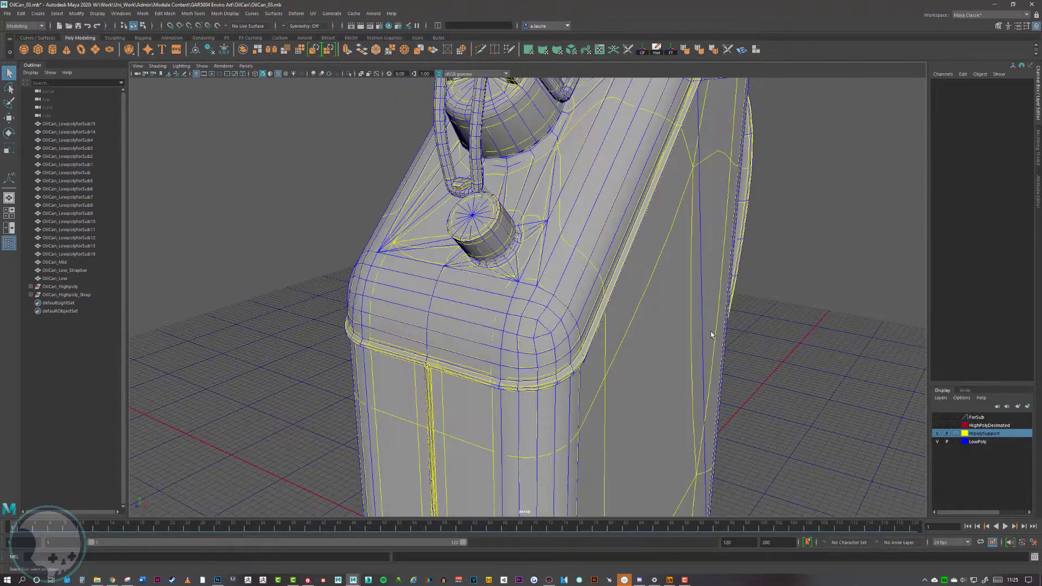
click(938, 441)
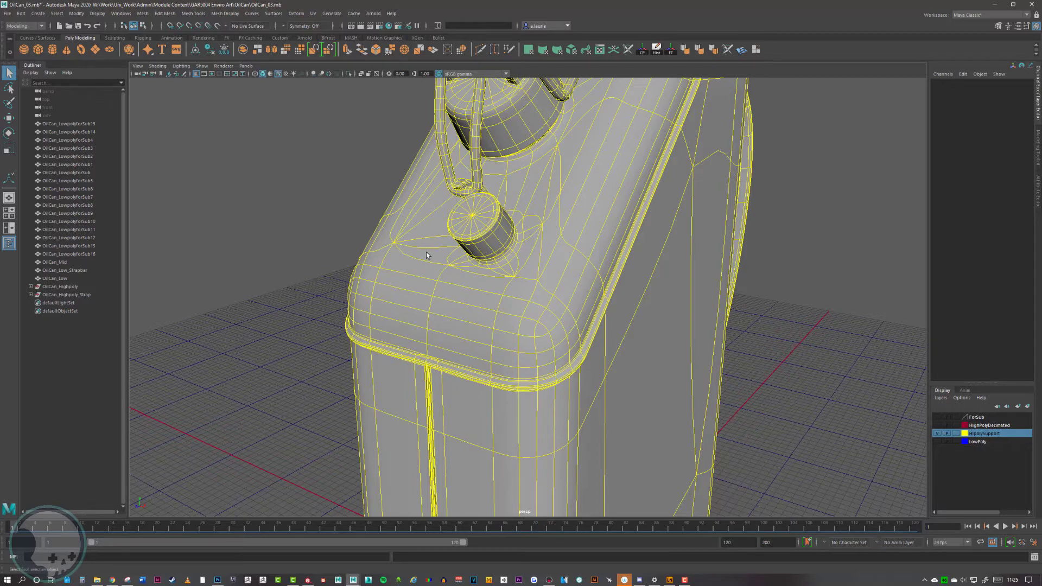
Step: Select OilCan_Mid, turn off its smooth mesh preview, and view its support edges along the rim and front corner
right_drag(426, 252, 424, 261)
key(1)
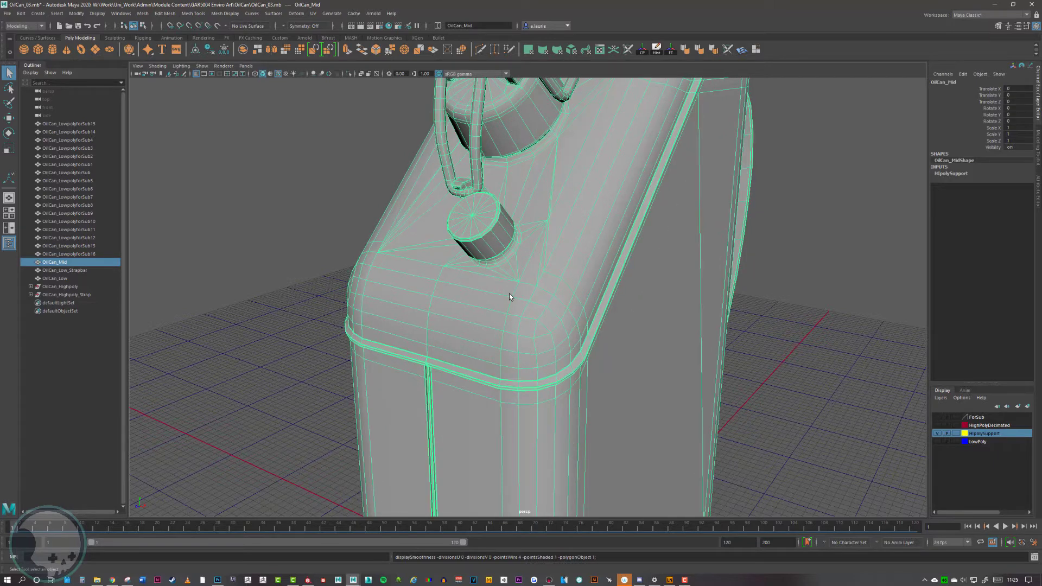
alt+drag(509, 296, 528, 268)
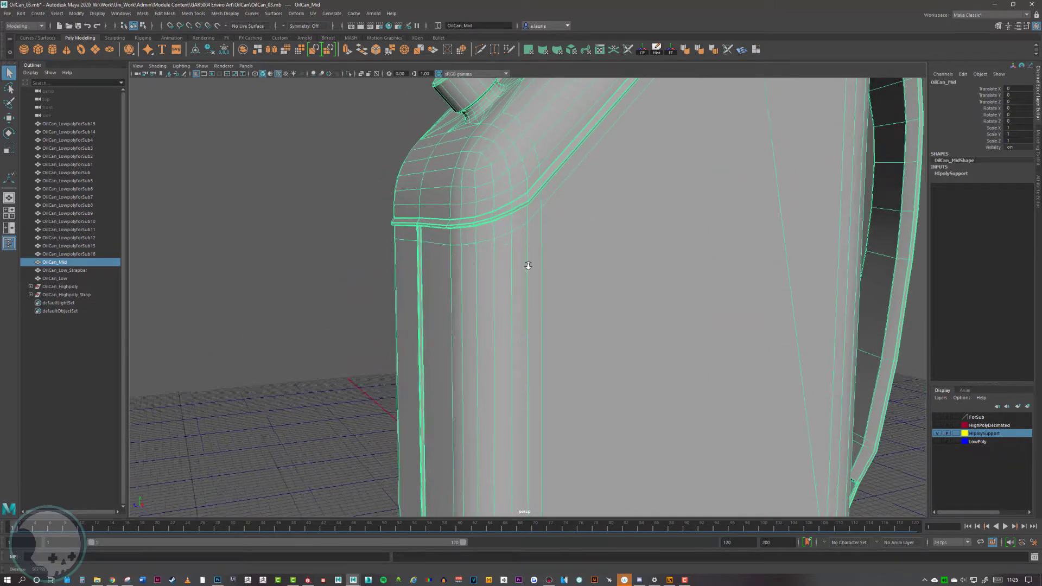
alt+right_drag(528, 268, 553, 258)
alt+middle_drag(553, 258, 581, 360)
scroll(580, 362, down, 4)
alt+drag(580, 363, 671, 319)
alt+drag(573, 319, 564, 320)
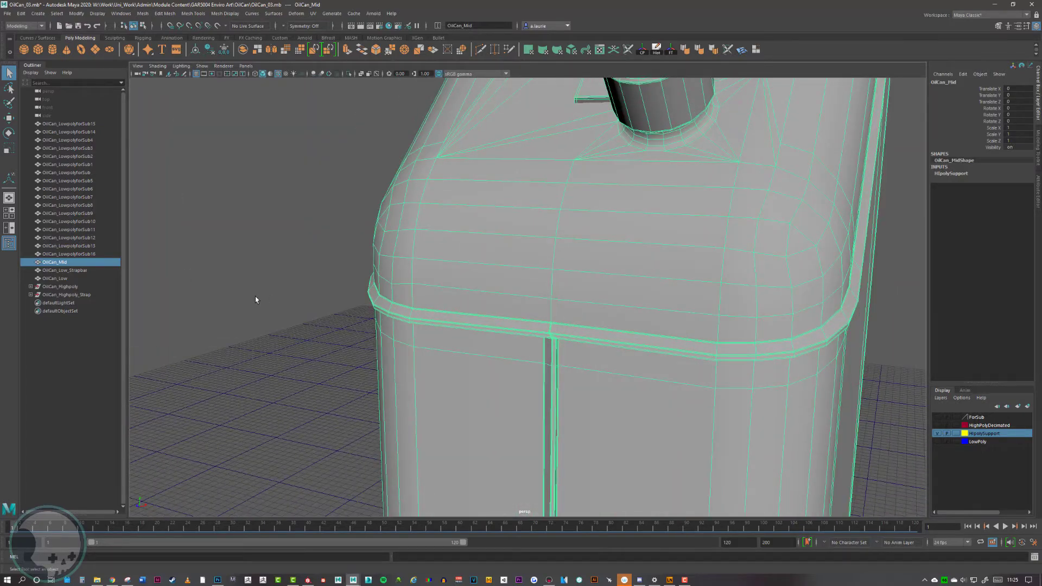
Step: Examine the edge flow of OilCan_Mid where the rounded shoulder corner meets the rim
click(255, 296)
click(440, 268)
alt+middle_drag(472, 293, 544, 288)
alt+right_drag(544, 288, 685, 288)
alt+middle_drag(586, 253, 595, 295)
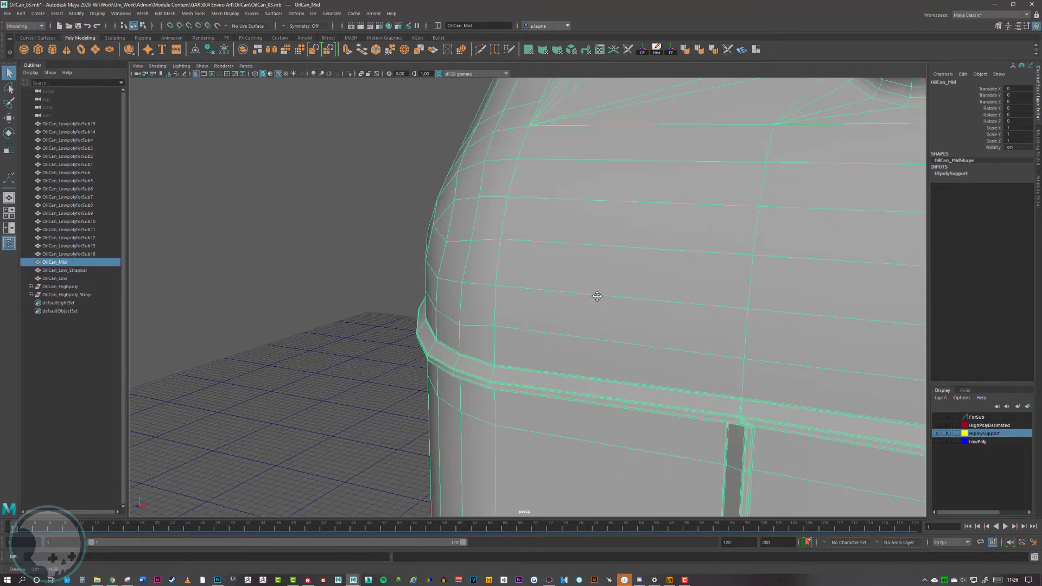
alt+drag(512, 290, 485, 296)
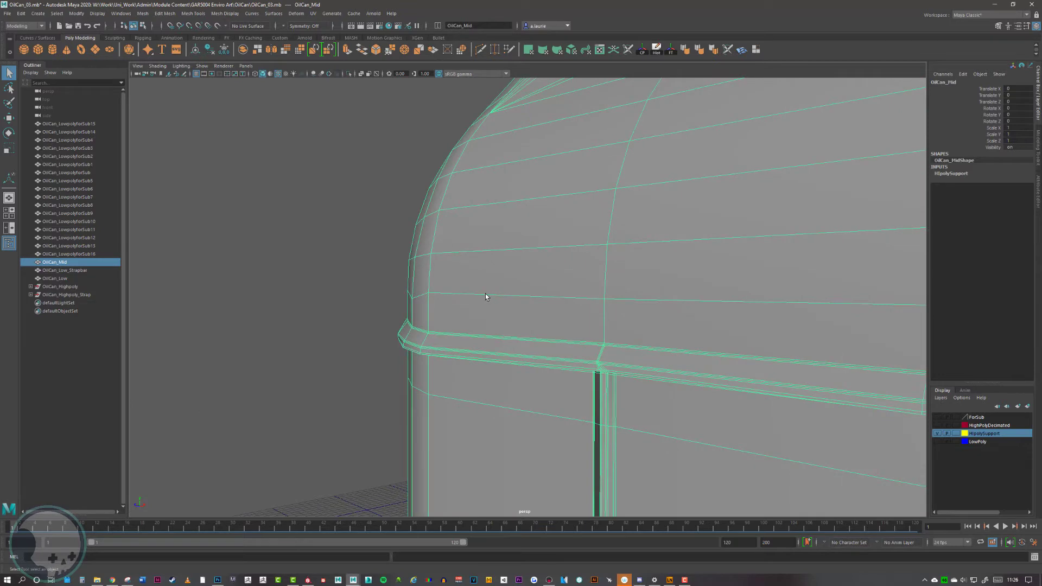
alt+drag(431, 248, 440, 281)
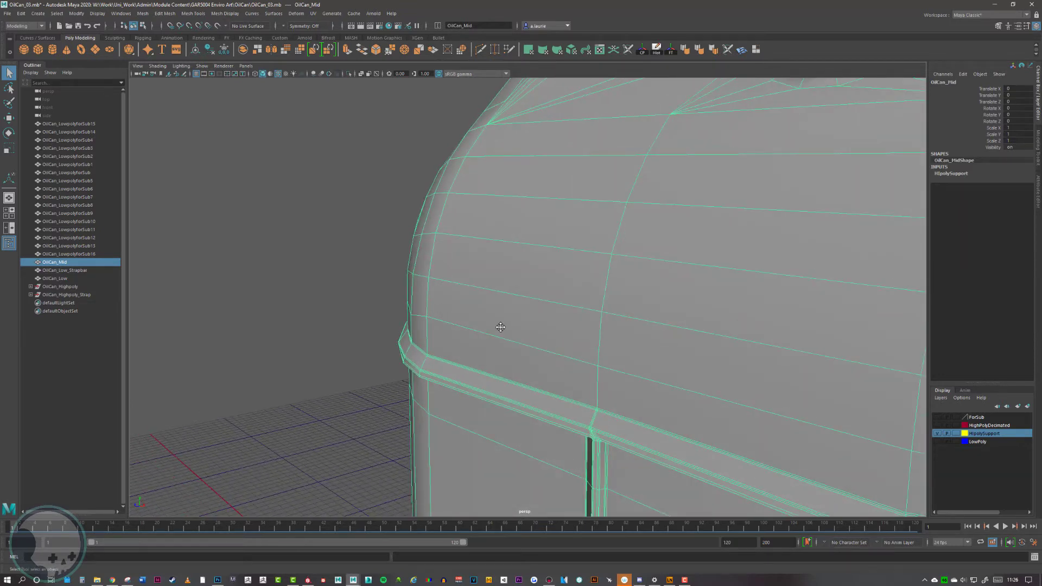
alt+drag(500, 327, 425, 351)
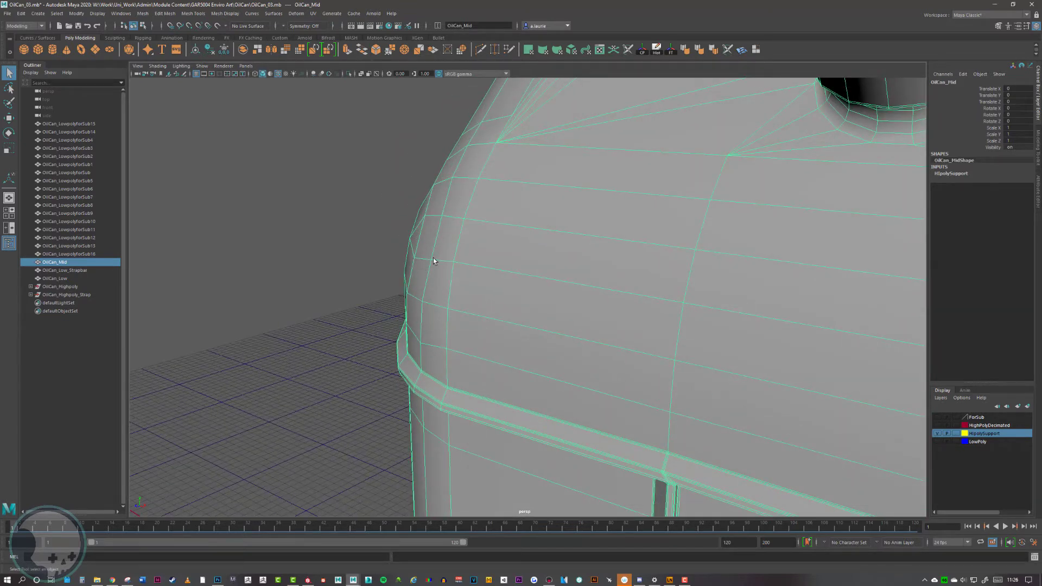
alt+drag(412, 260, 461, 262)
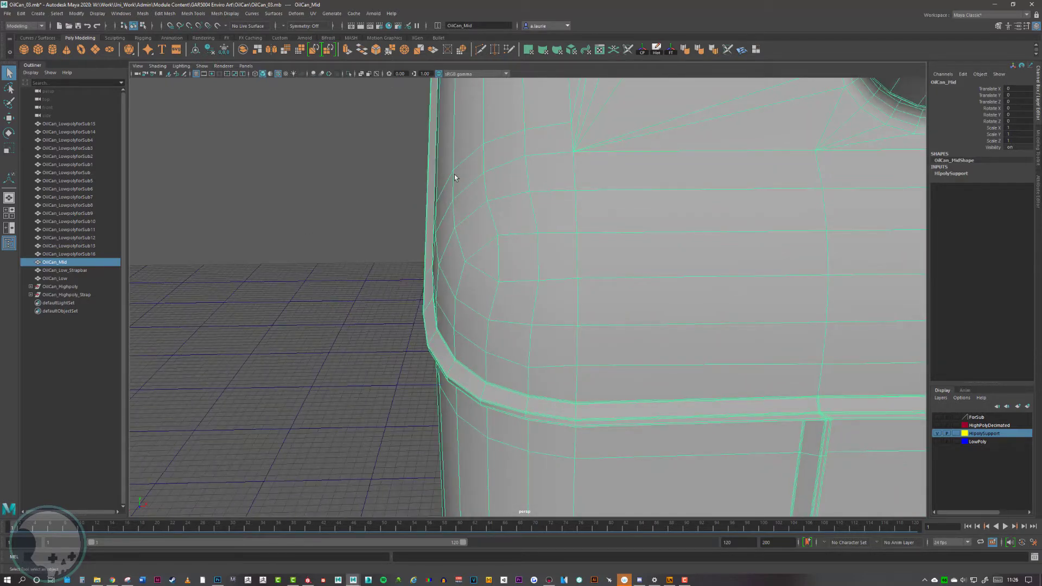
alt+drag(468, 267, 443, 294)
alt+drag(500, 272, 471, 332)
Step: Hide the HipolySupport layer, show the HighPolyDecimated layer, and select the high-poly can body
alt+right_drag(530, 306, 386, 304)
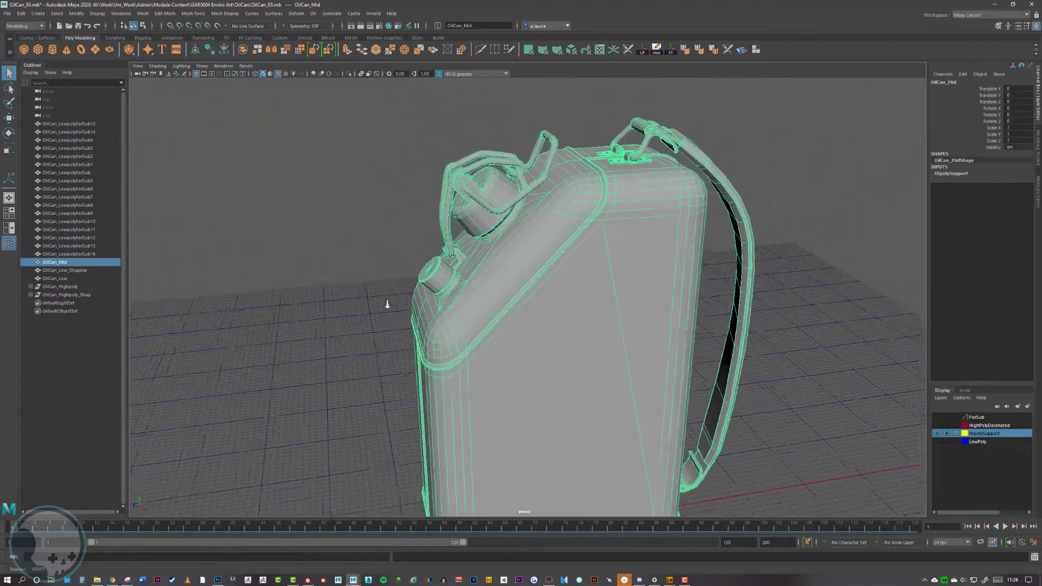
alt+drag(386, 305, 497, 300)
alt+middle_drag(497, 301, 506, 212)
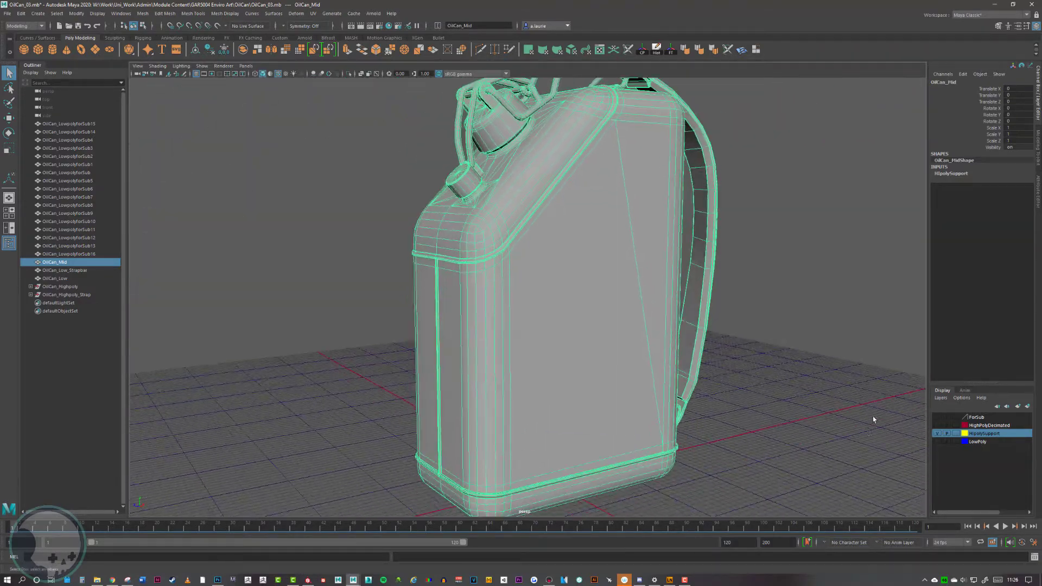
click(937, 434)
click(937, 426)
scroll(609, 288, up, 2)
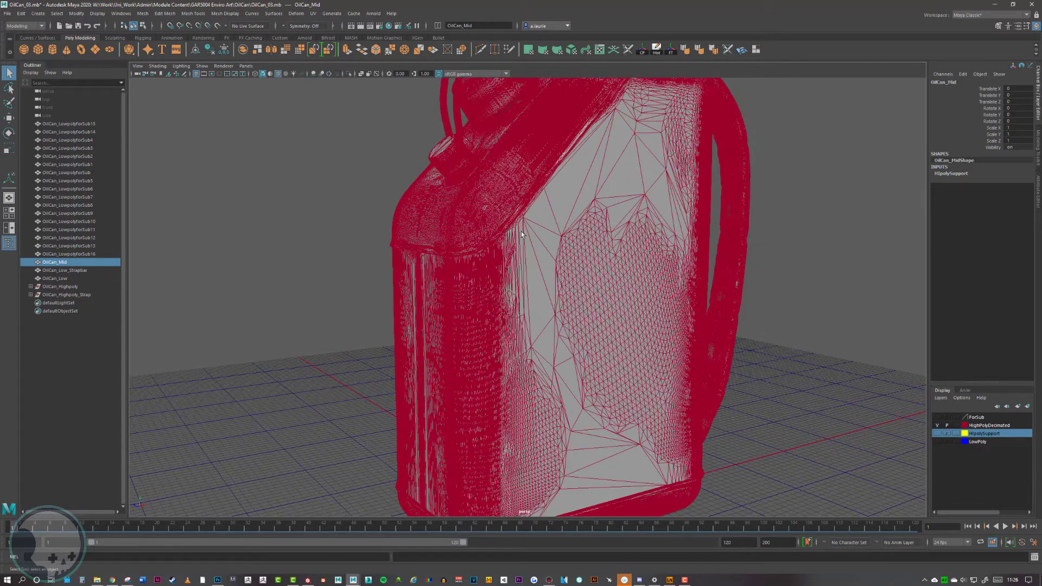
click(521, 231)
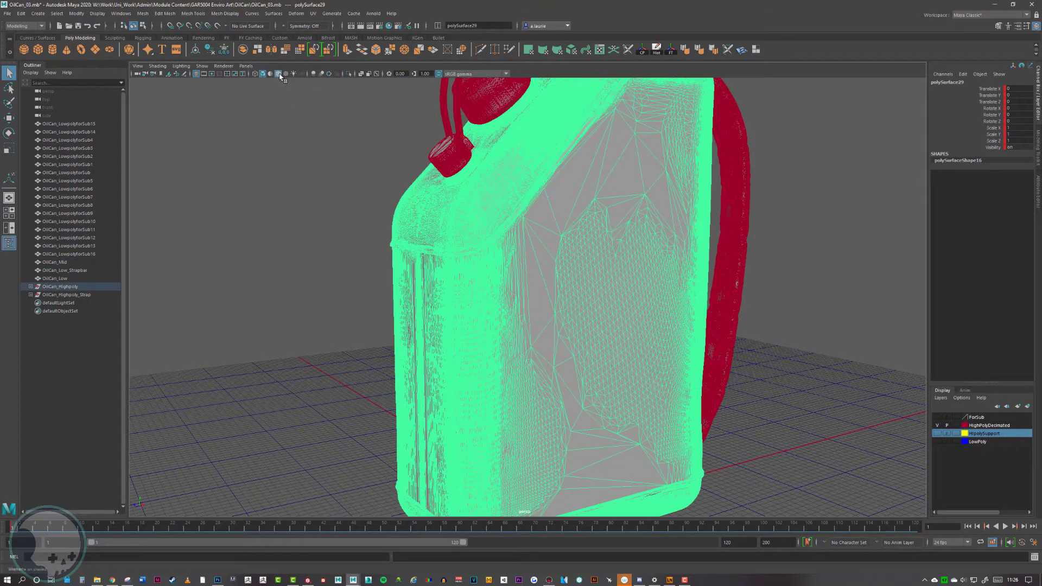
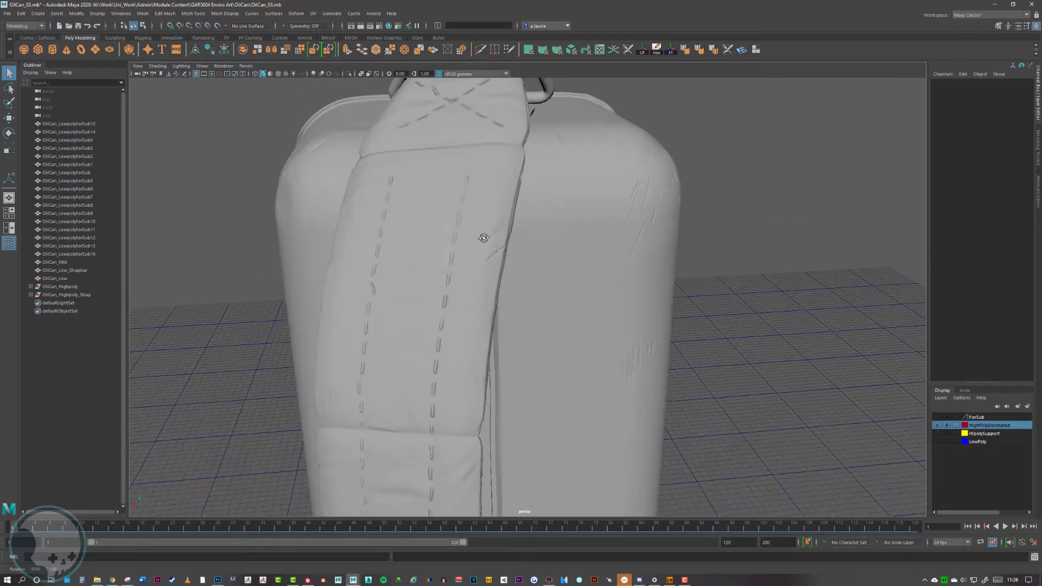
Step: Inspect the sculpted strap stitching, surface dents and worn rim seam on the decimated high-poly can
alt+right_drag(525, 251, 368, 256)
alt+drag(368, 256, 418, 252)
alt+drag(669, 320, 670, 412)
alt+right_drag(620, 269, 557, 296)
mouse_move(556, 296)
alt+mouse_down()
mouse_move(623, 284)
mouse_move(643, 320)
mouse_move(551, 311)
alt+mouse_up()
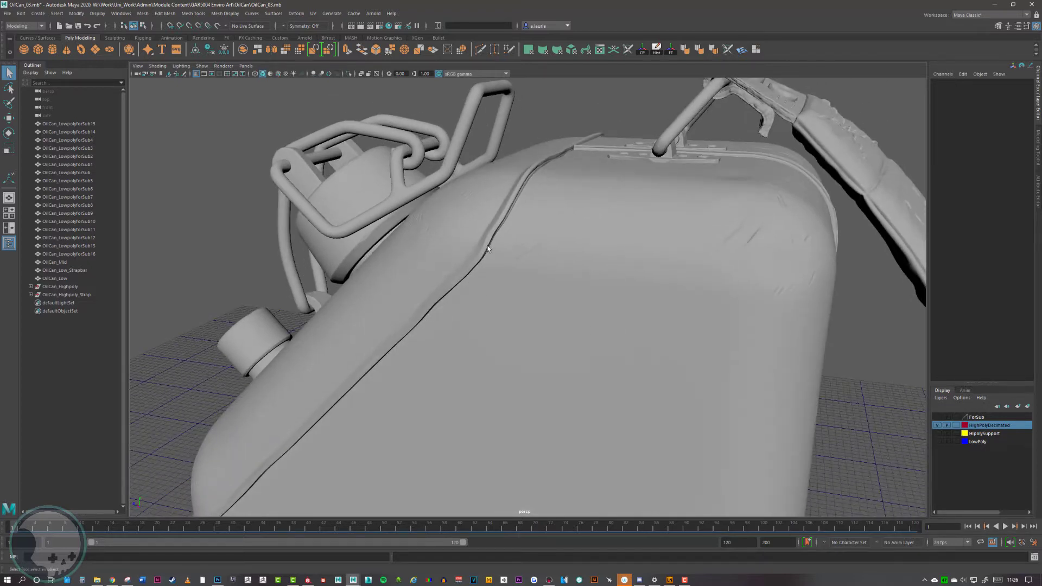
alt+middle_drag(487, 245, 575, 257)
alt+right_drag(575, 257, 631, 257)
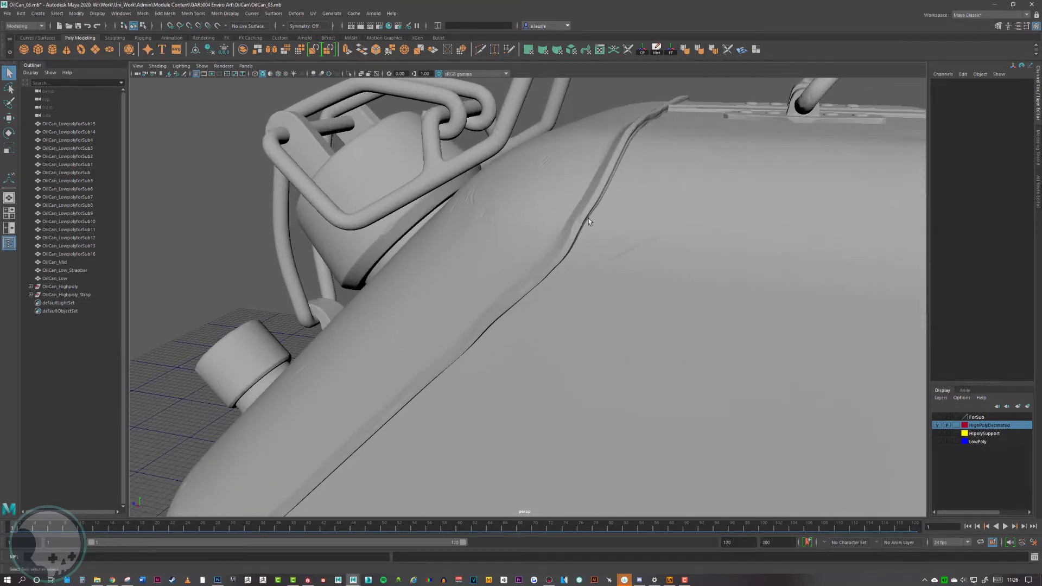
Step: Show the LowPoly layer over HighPolyDecimated with wireframe on shaded, and select the high-poly body to compare the rim edges
click(937, 441)
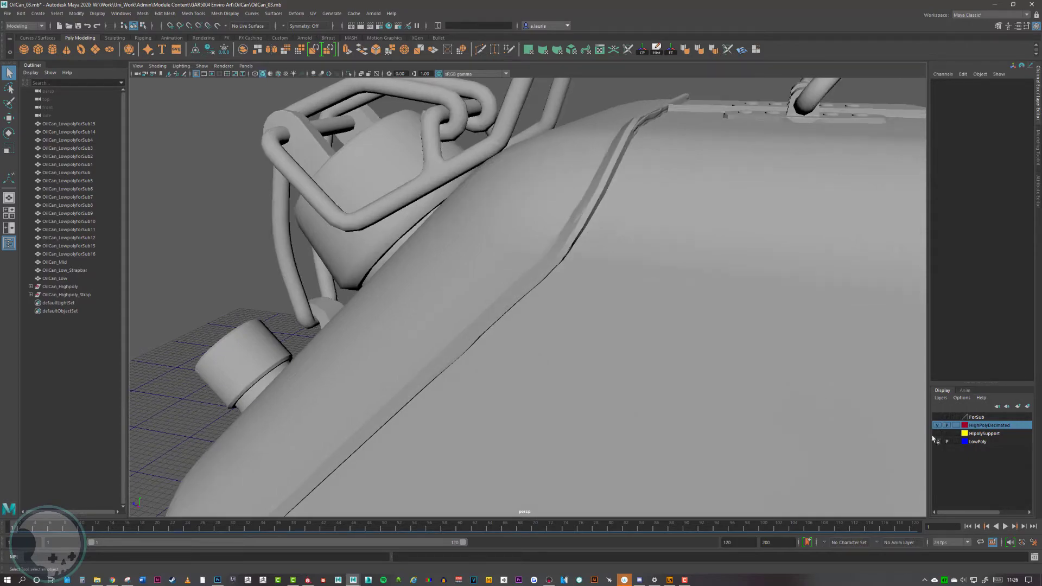
click(278, 73)
alt+right_drag(602, 251, 732, 244)
alt+drag(608, 260, 601, 255)
alt+right_drag(600, 256, 601, 245)
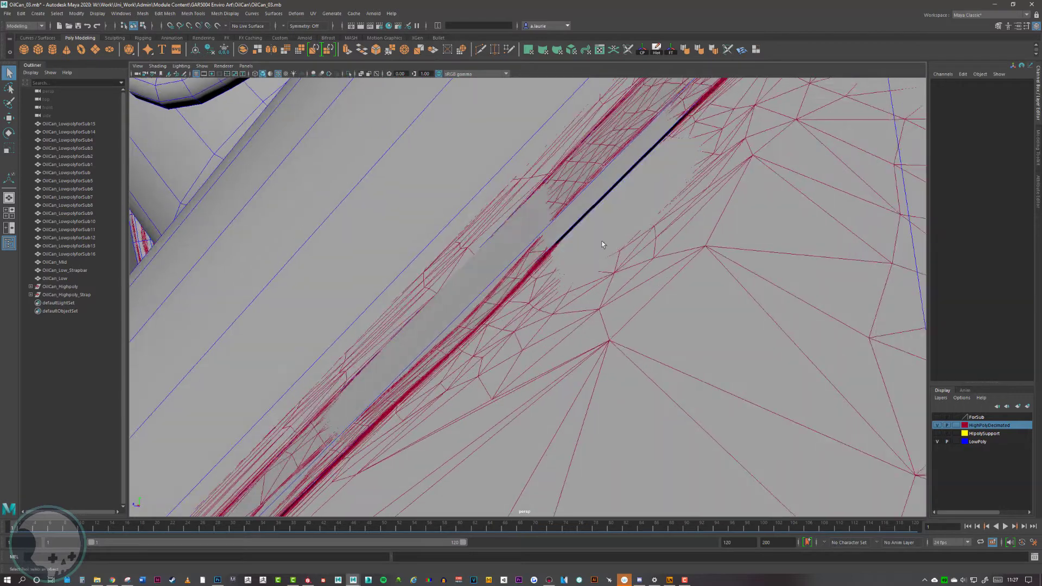
click(608, 157)
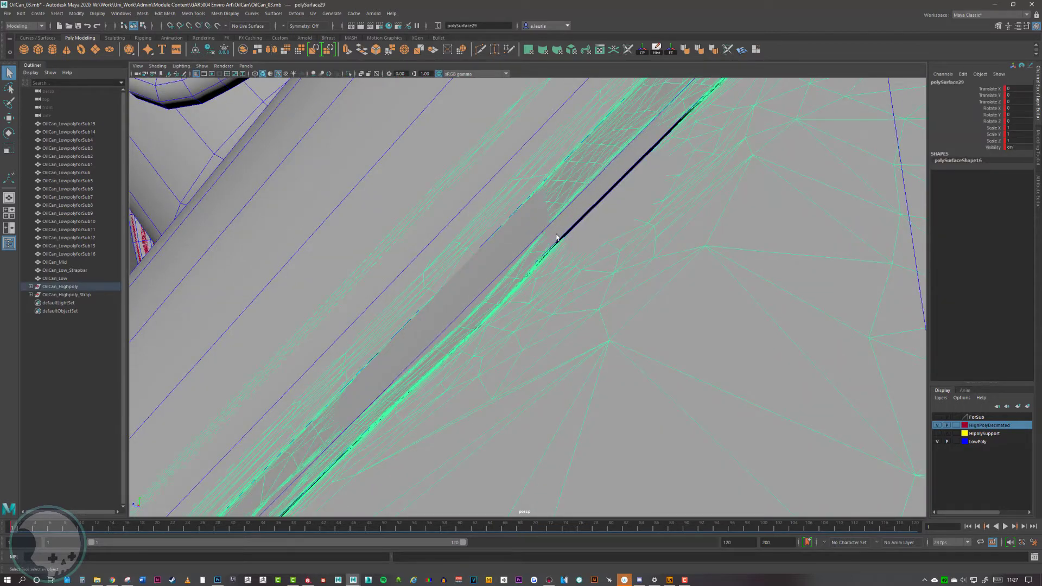
Step: Select OilCan_Low and compare its rim and upper shoulder corner with the overlaid decimated high-poly mesh
click(457, 321)
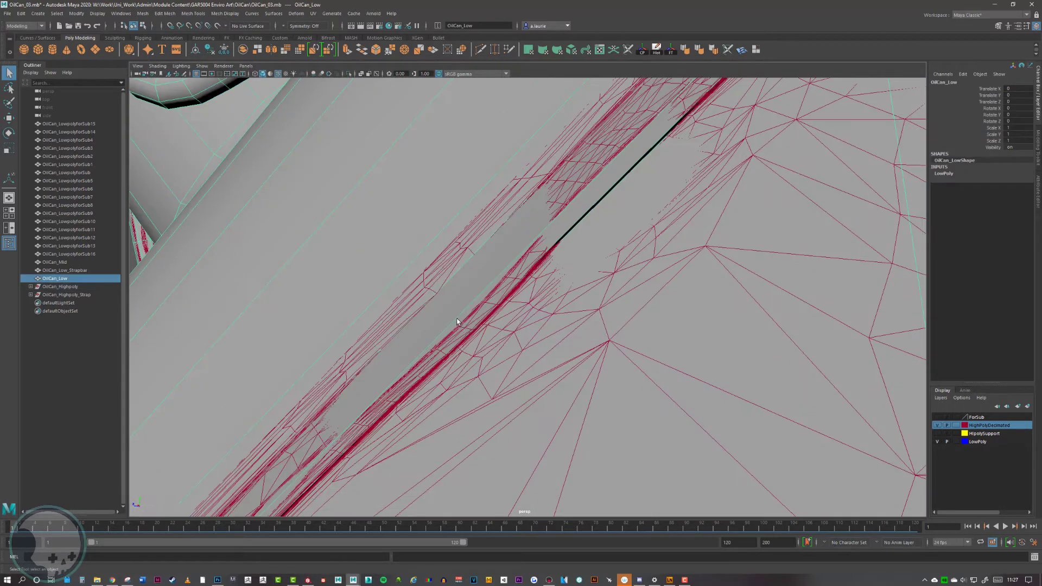
scroll(460, 321, down, 6)
alt+middle_drag(589, 253, 573, 307)
alt+drag(597, 260, 582, 307)
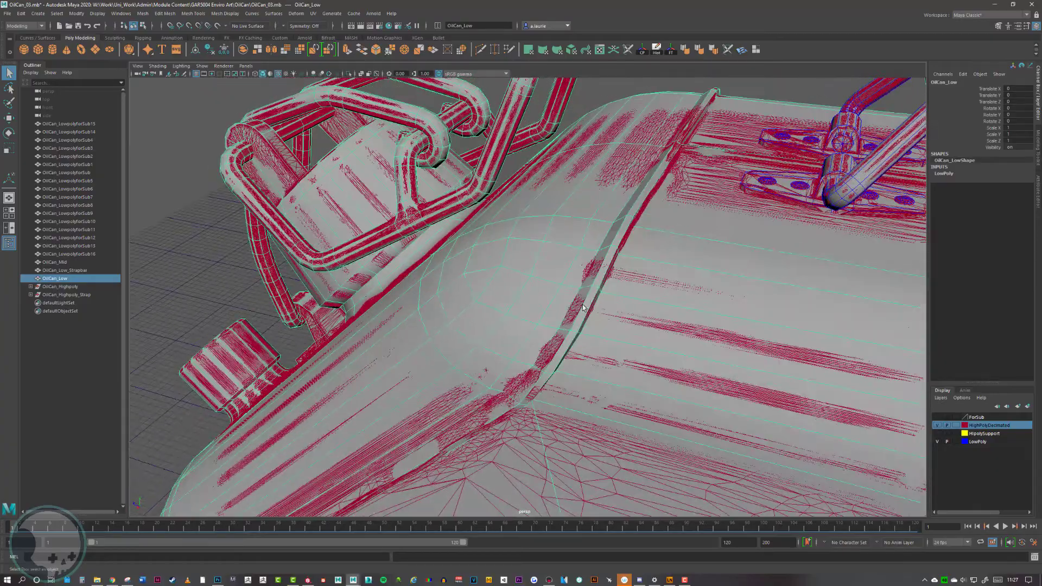
alt+drag(576, 346, 622, 353)
alt+right_drag(622, 354, 583, 339)
alt+drag(584, 339, 549, 305)
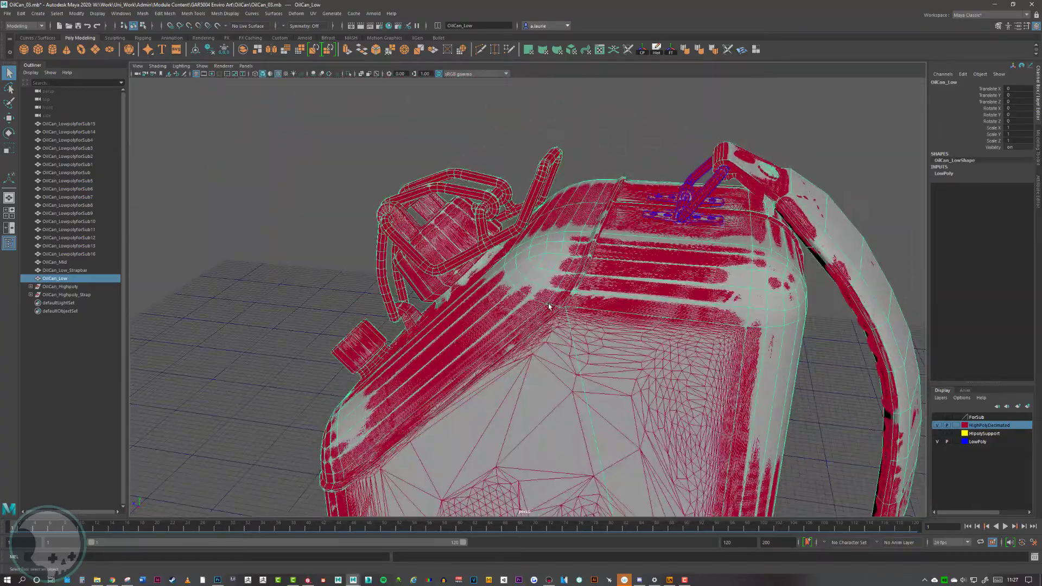
Step: Examine how OilCan_Low follows the decimated high-poly around the small cap, lower shoulder corner and side panel
alt+right_drag(548, 305, 462, 288)
alt+middle_drag(462, 287, 446, 280)
alt+drag(445, 281, 552, 255)
scroll(741, 345, up, 5)
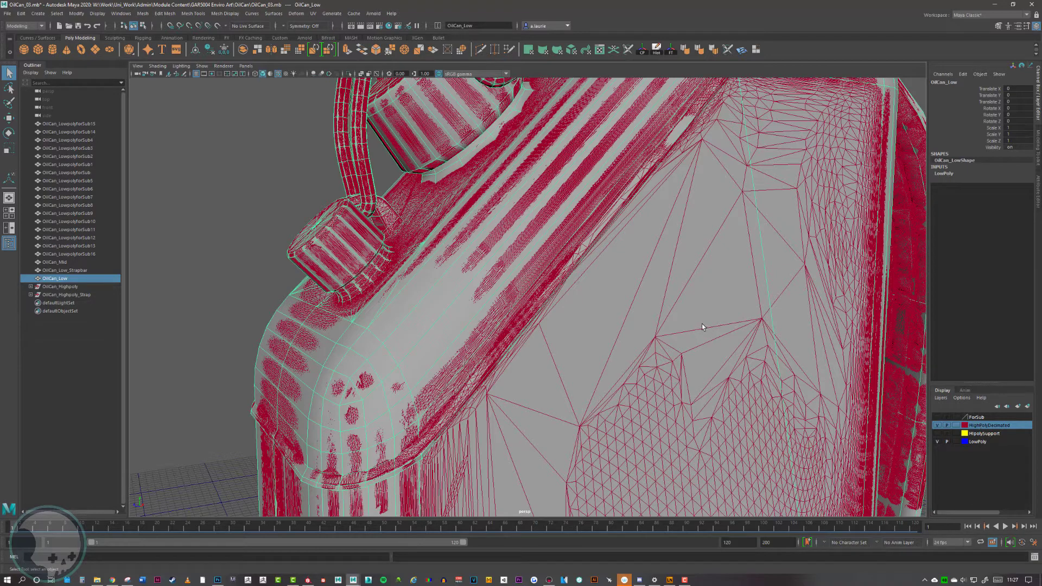
alt+middle_drag(628, 278, 681, 184)
alt+right_drag(642, 274, 634, 287)
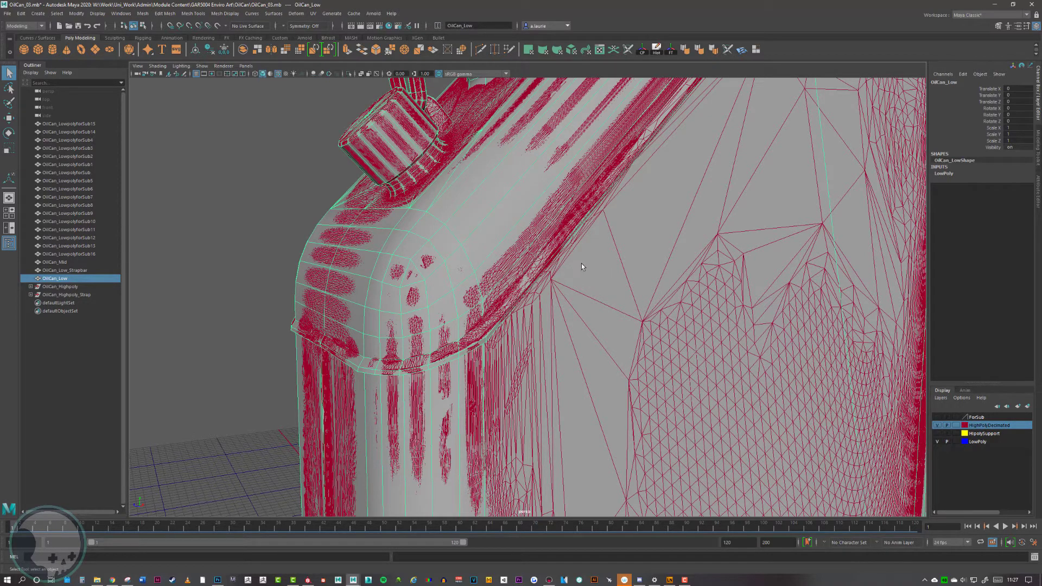
alt+right_drag(651, 280, 606, 278)
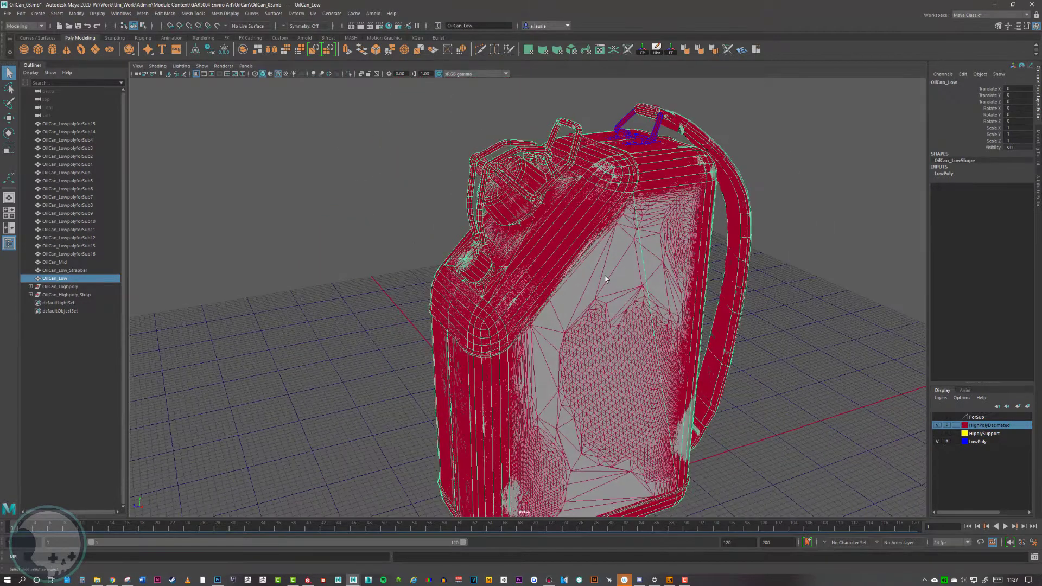
alt+right_drag(636, 220, 803, 338)
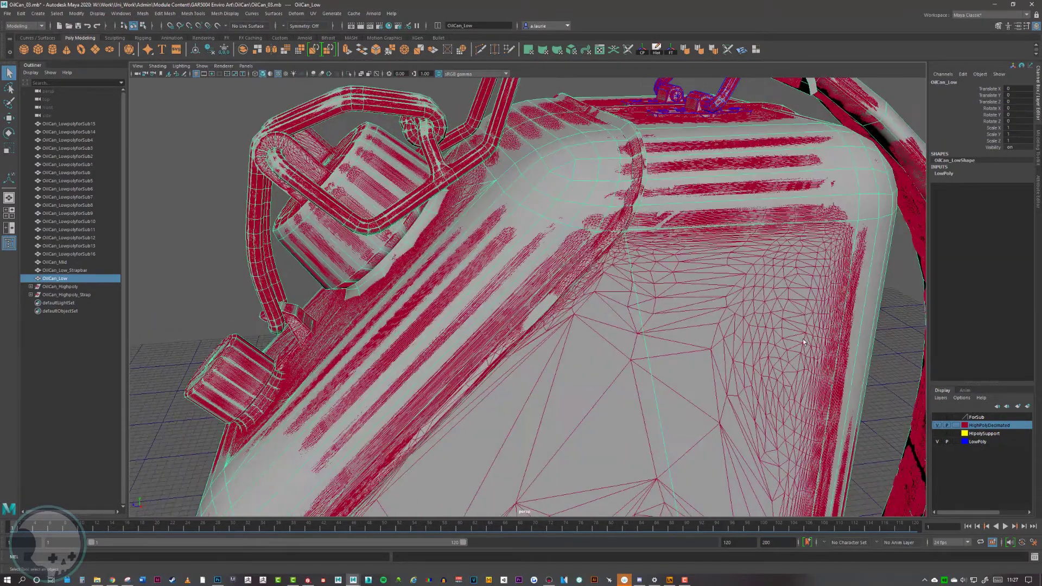
Step: Hide the HighPolyDecimated layer, show ForSub over LowPoly, and compare their rims at the lower shoulder corner
click(937, 425)
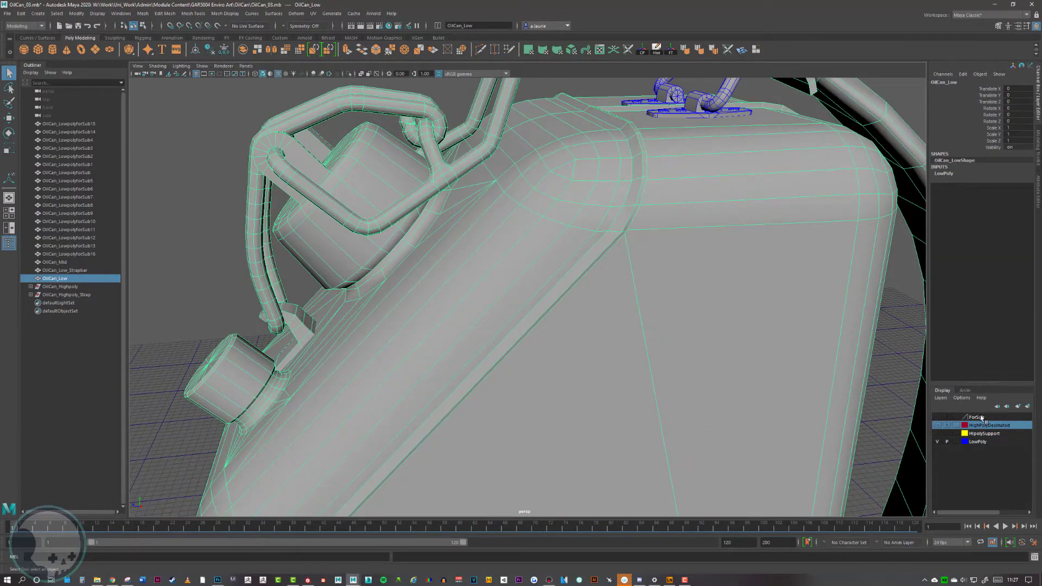
click(937, 417)
alt+drag(651, 291, 607, 231)
alt+right_drag(608, 231, 667, 271)
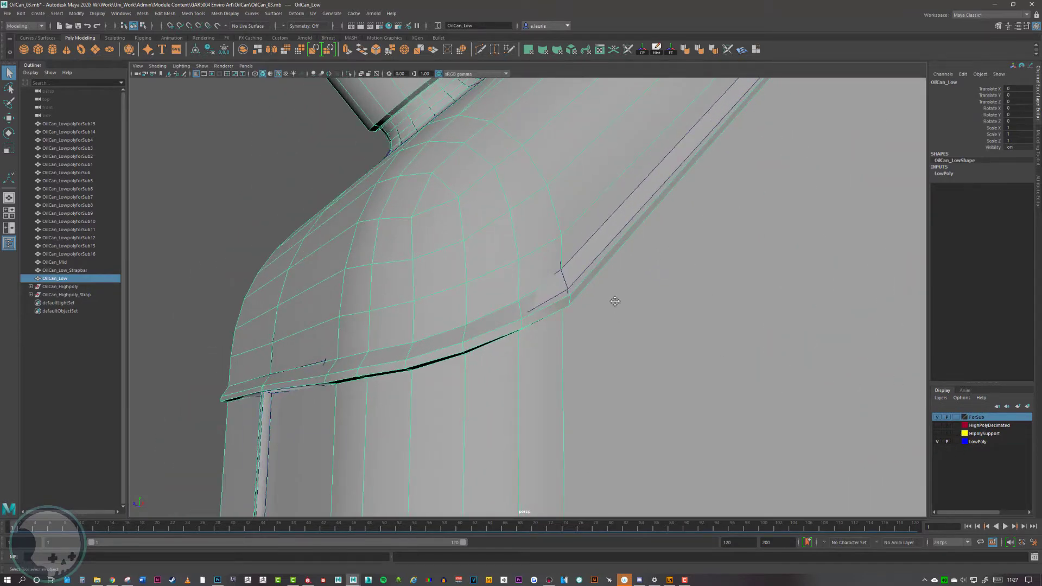
alt+drag(615, 301, 619, 282)
click(981, 442)
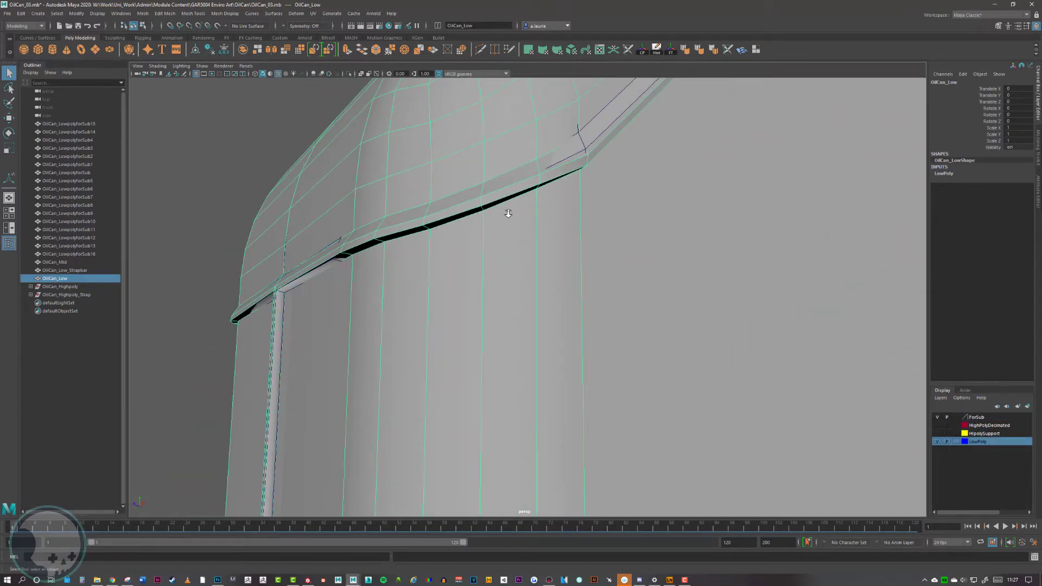
alt+right_drag(508, 213, 535, 270)
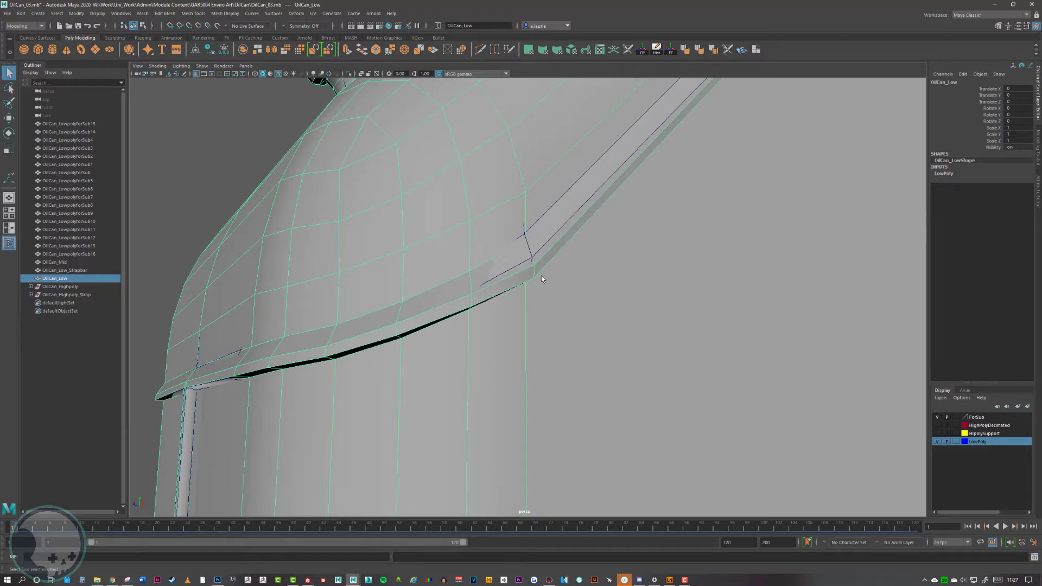
Step: Hide the LowPoly layer and select the ForSub can body to inspect its rim and rounded corners
click(938, 441)
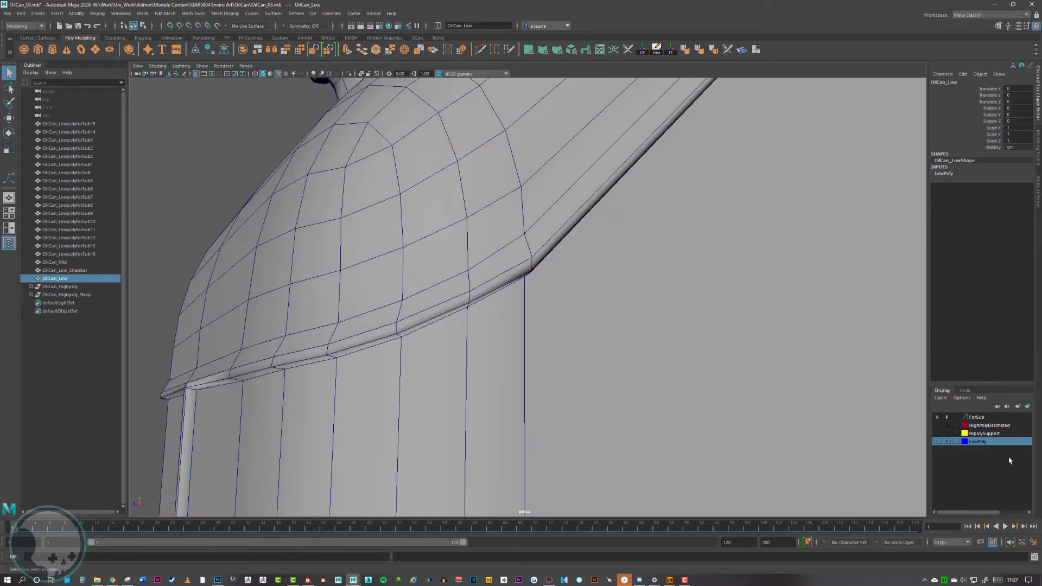
click(976, 416)
alt+drag(748, 398, 576, 253)
click(514, 319)
scroll(599, 312, down, 5)
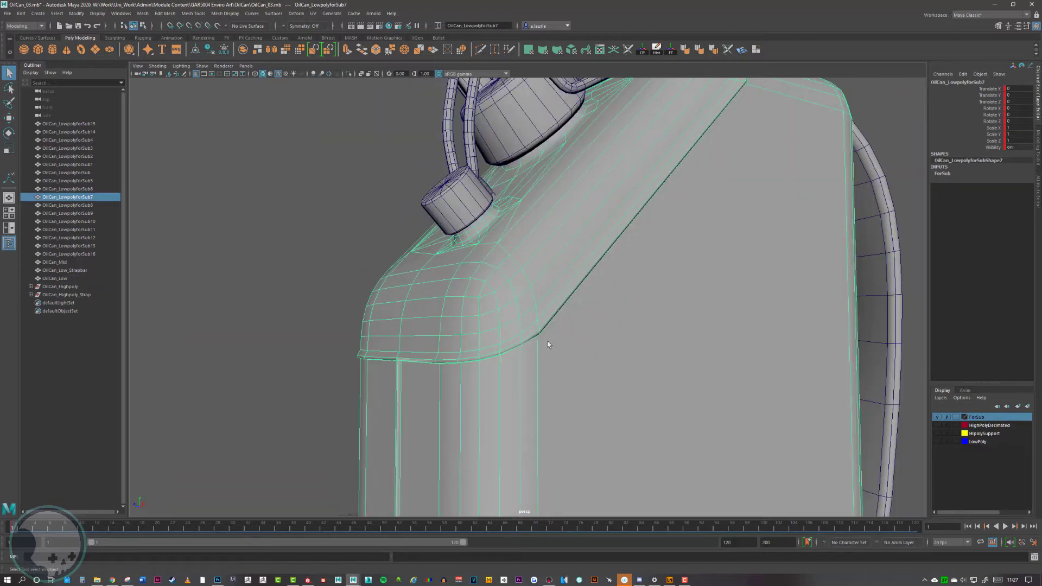
alt+drag(599, 313, 571, 327)
scroll(572, 327, down, 1)
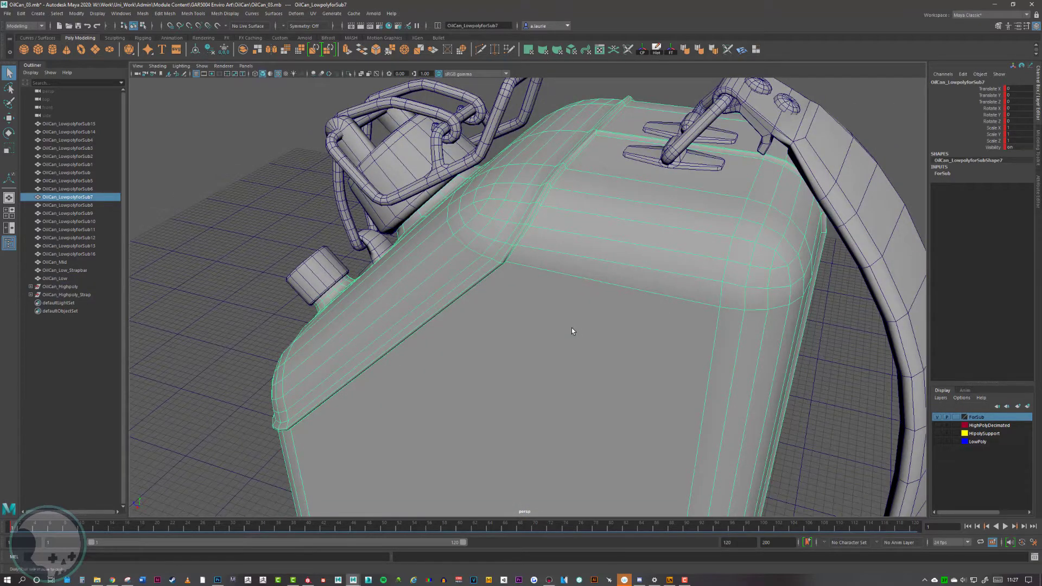
alt+right_drag(571, 331, 682, 341)
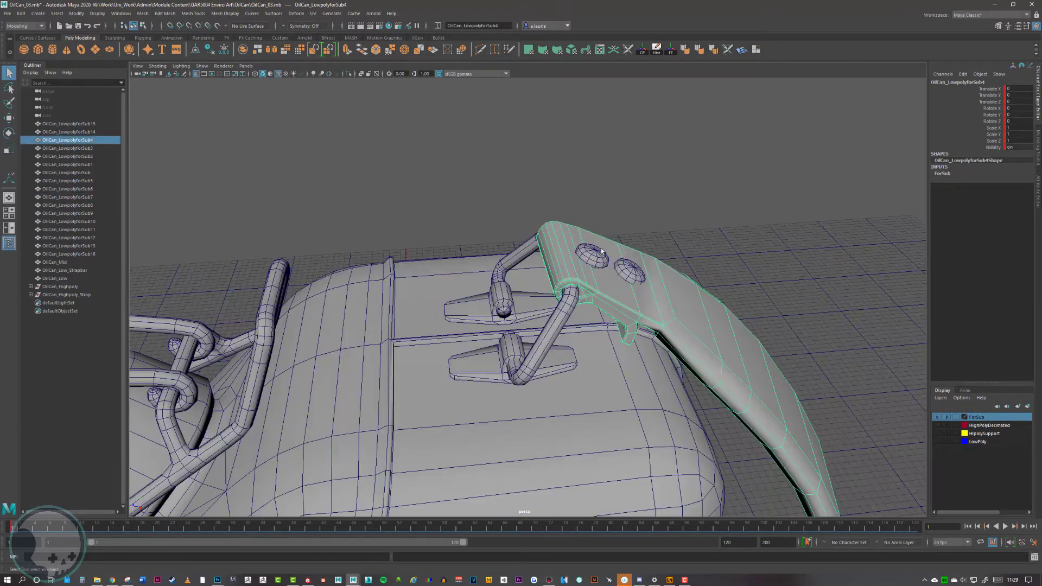
Step: Examine the topology of OilCan_LowpolyforSub4 where the strap end wraps around the metal loop
alt+drag(600, 251, 575, 280)
alt+right_drag(575, 279, 759, 315)
alt+drag(631, 282, 634, 280)
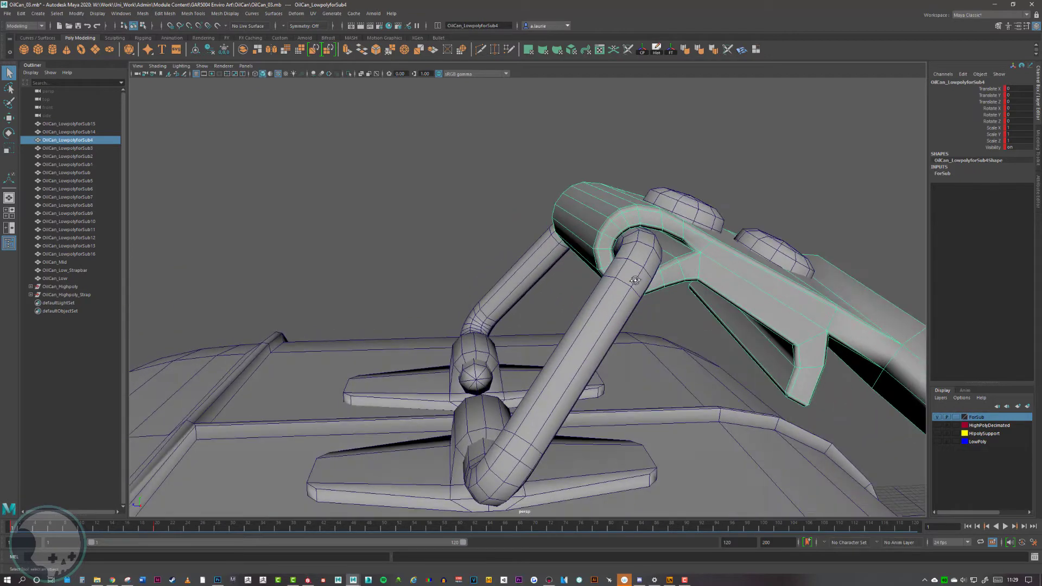
alt+right_drag(786, 283, 684, 291)
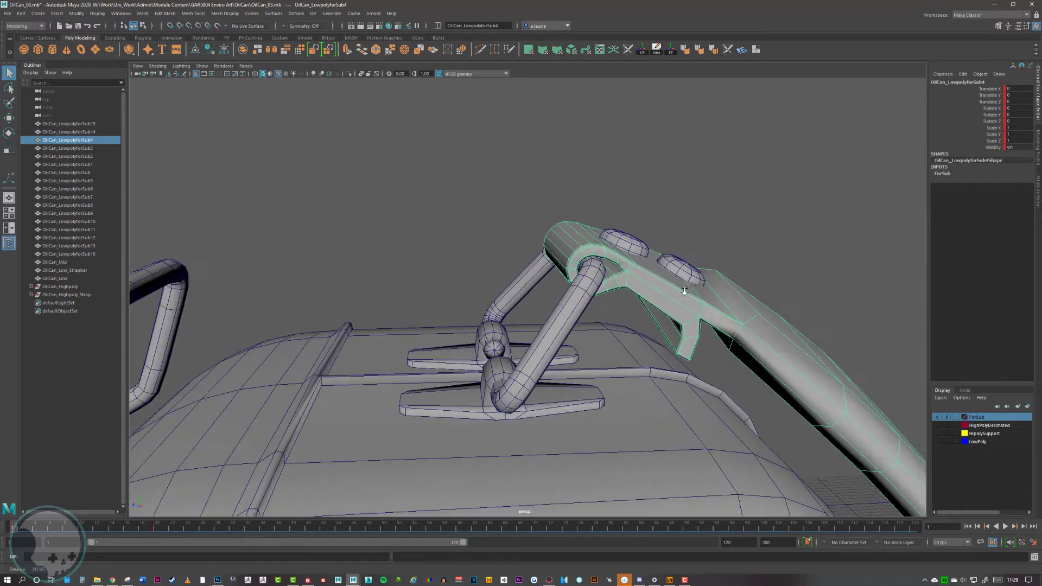
alt+middle_drag(684, 290, 562, 283)
alt+right_drag(562, 283, 646, 288)
alt+middle_drag(564, 269, 646, 288)
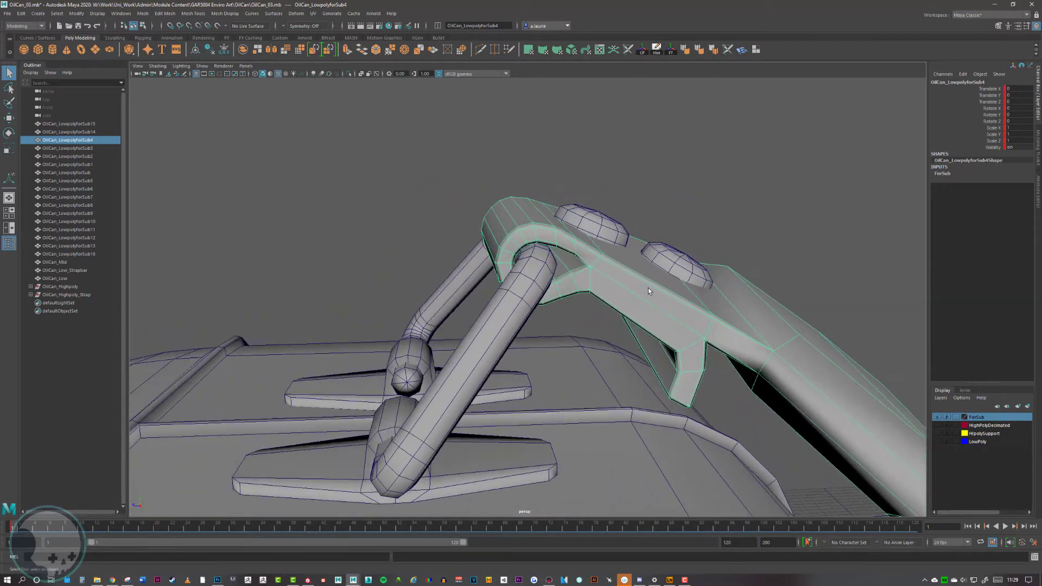
alt+middle_drag(586, 250, 583, 265)
alt+right_drag(584, 266, 624, 279)
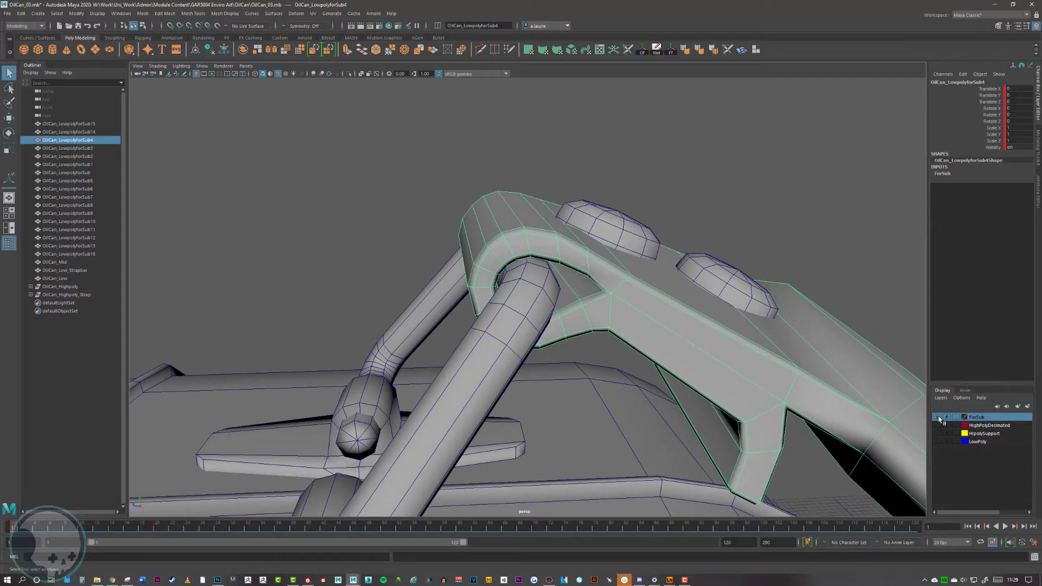
Step: Switch between the ForSub and LowPoly layers to compare the strap end's geometry, leaving only ForSub shown
click(937, 416)
click(936, 441)
click(976, 441)
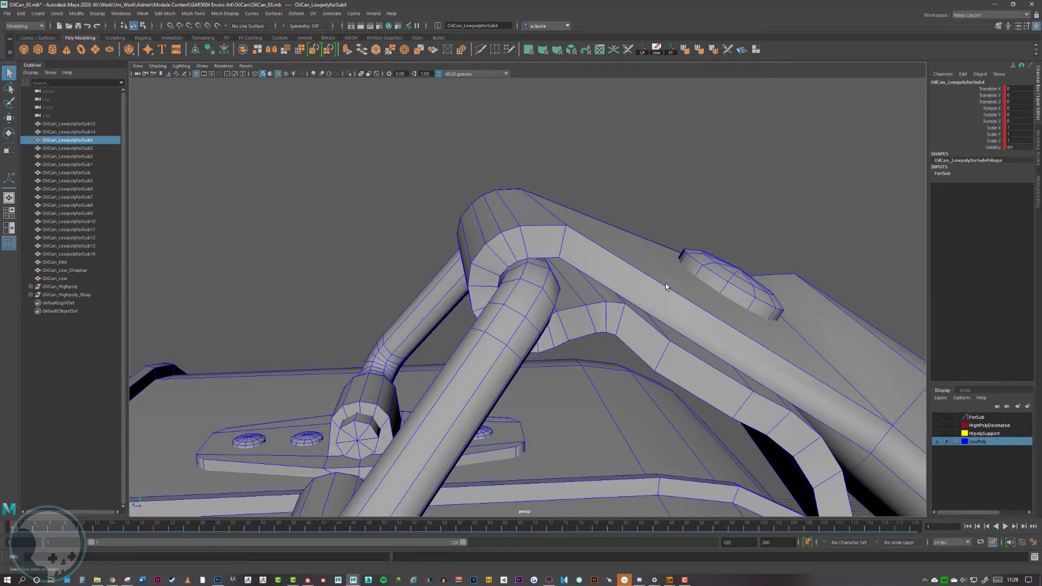
click(937, 417)
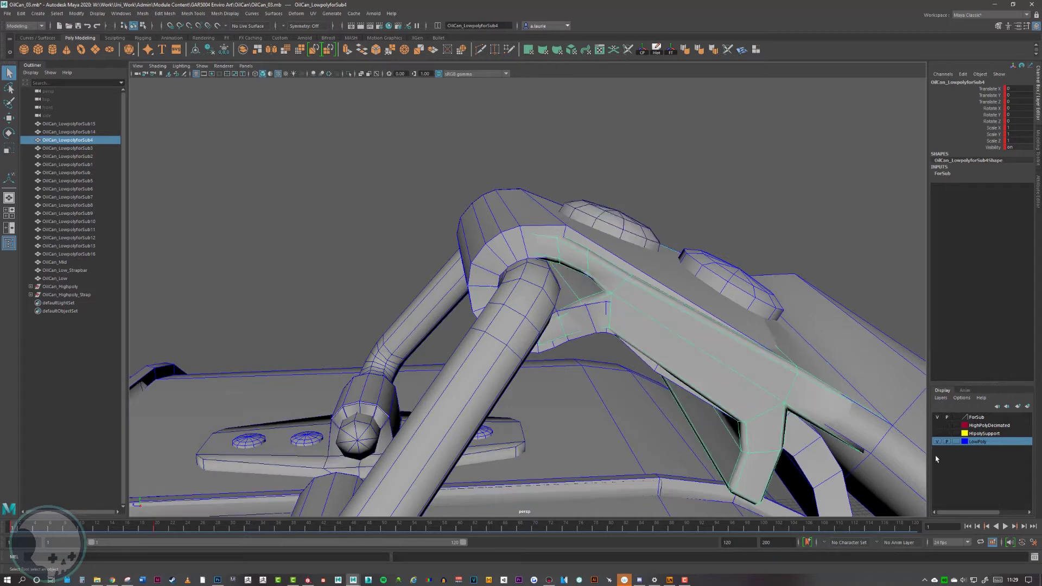
click(938, 441)
alt+drag(473, 258, 453, 261)
alt+drag(676, 367, 658, 322)
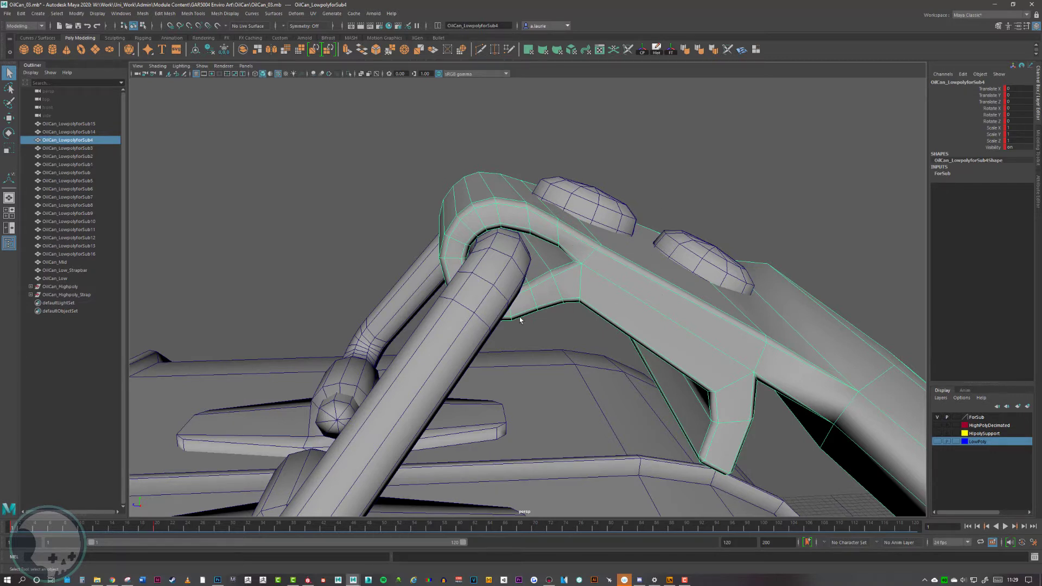
Step: Delete edges around the curved strap end on OilCan_LowpolyforSub4 and inspect its simplified silhouette from several angles
alt+drag(511, 292, 535, 298)
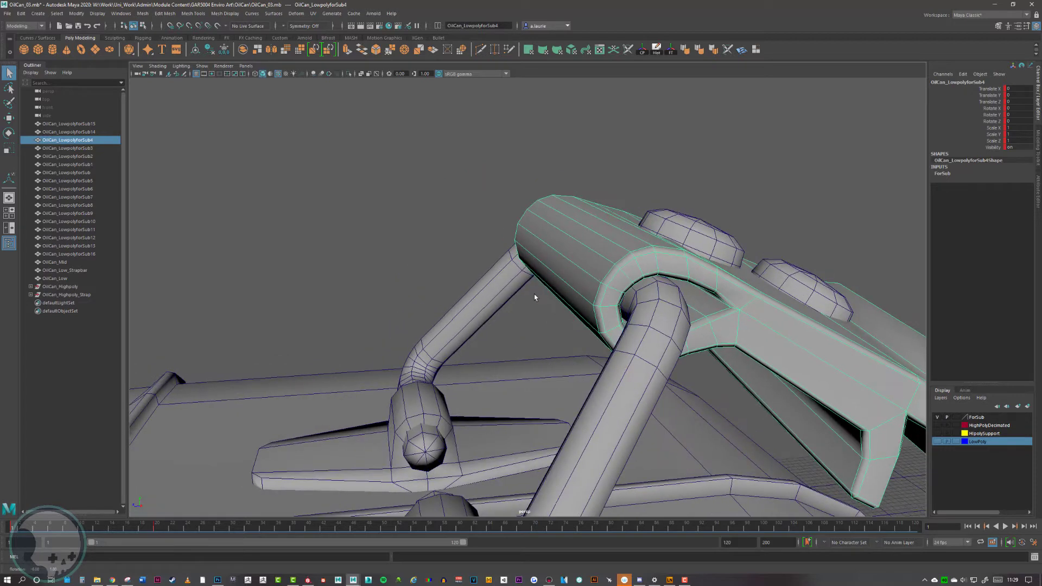
alt+drag(603, 293, 511, 286)
scroll(512, 286, up, 3)
right_drag(434, 235, 434, 211)
click(371, 274)
key(ctrl+Delete)
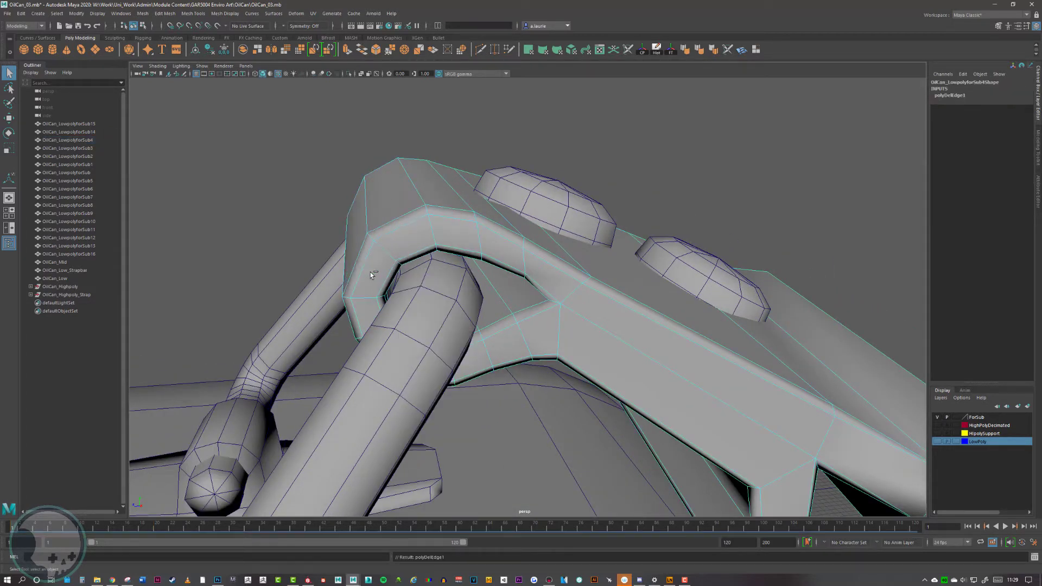
scroll(385, 165, down, 5)
alt+drag(396, 170, 477, 219)
alt+middle_drag(657, 384, 598, 310)
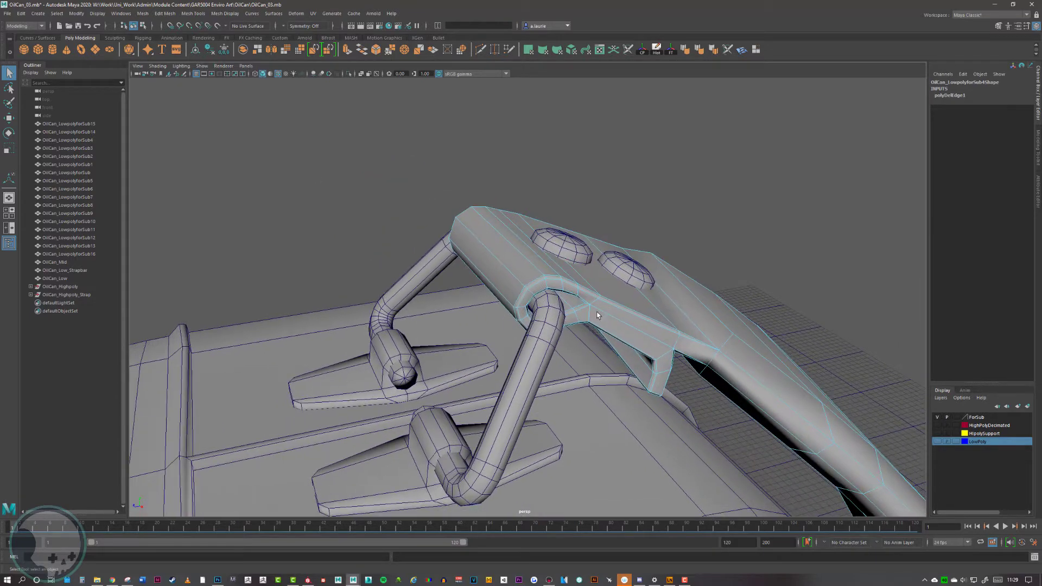
scroll(597, 311, up, 2)
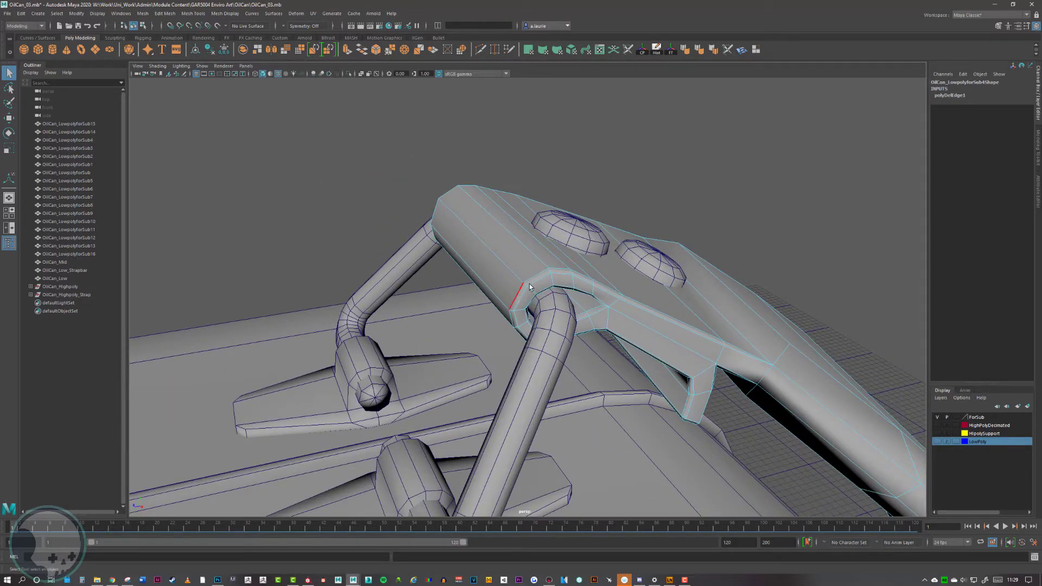
alt+middle_drag(602, 304, 515, 245)
scroll(516, 245, up, 2)
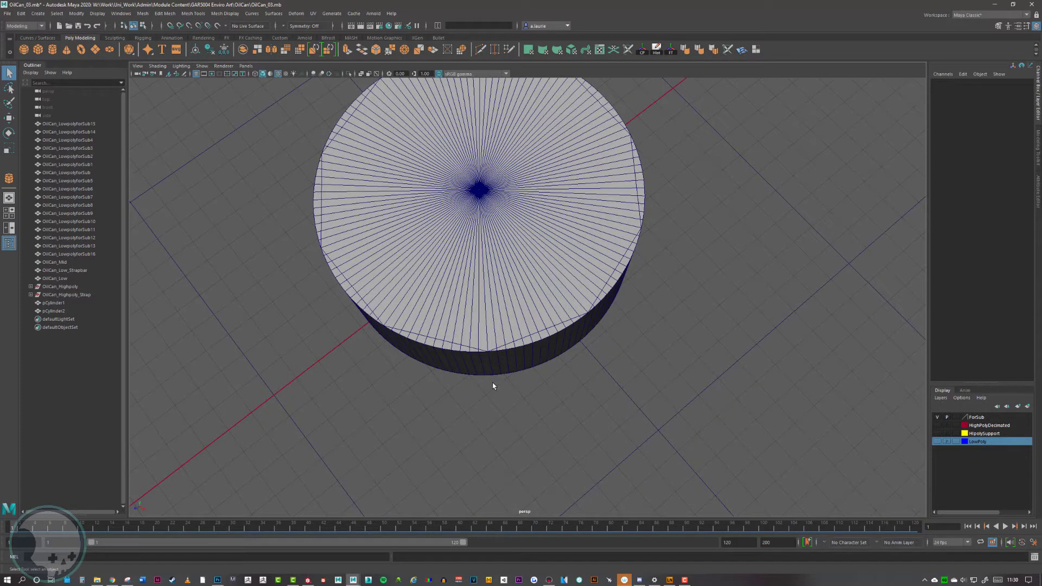
Step: Select pCylinder2 and pCylinder1 in turn to compare the dense cylinder's outline with the low-sided one
alt+middle_drag(484, 380, 537, 369)
scroll(494, 368, up, 2)
click(491, 355)
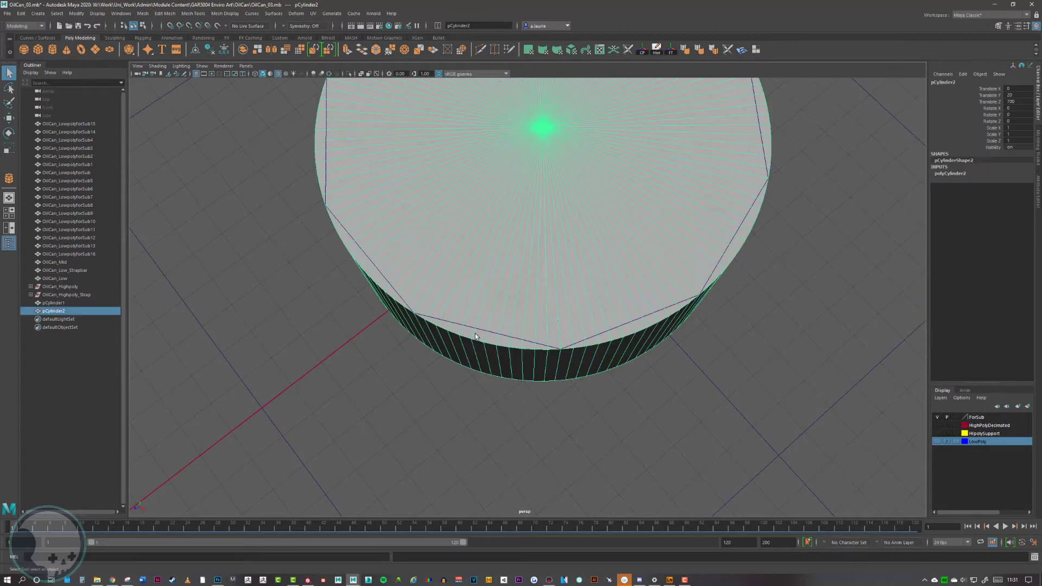
click(468, 328)
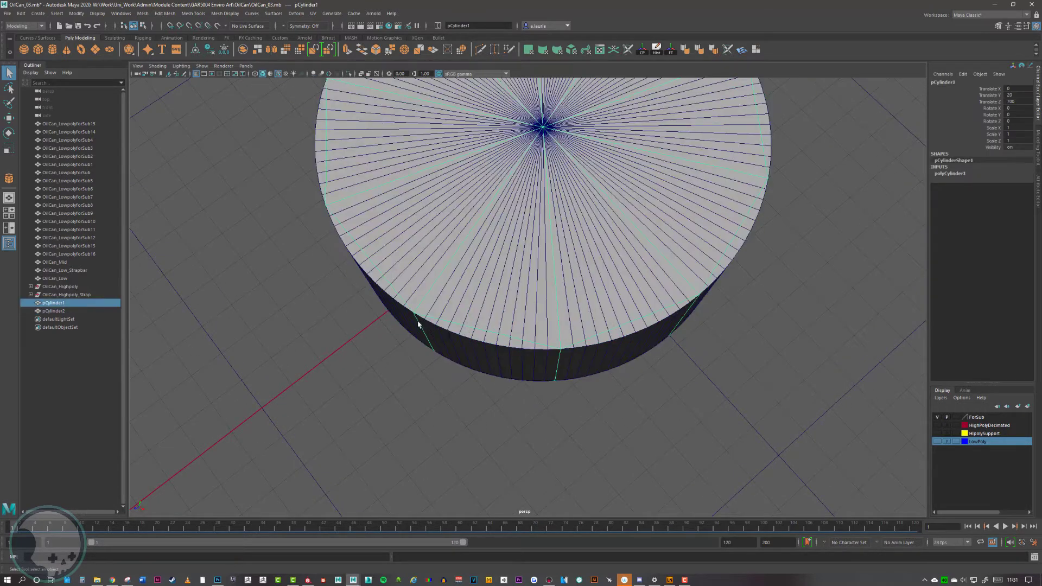
Step: Inspect the gaps between pCylinder1's straight sides and the surrounding dense cylinder's round rim
alt+middle_drag(432, 319, 632, 351)
alt+right_drag(632, 351, 665, 352)
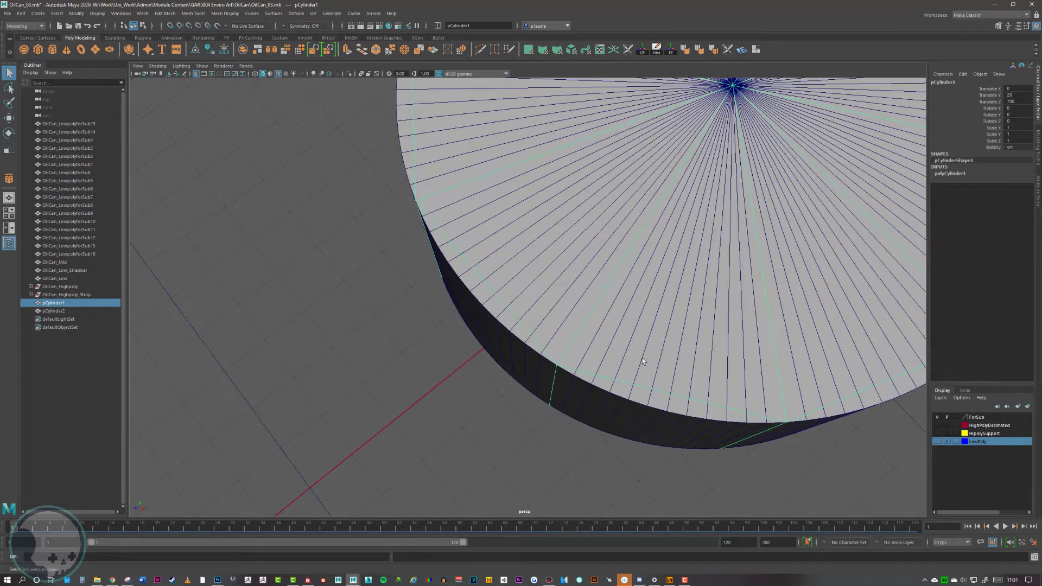
alt+middle_drag(594, 339, 609, 352)
alt+drag(610, 352, 636, 348)
alt+middle_drag(636, 347, 577, 337)
alt+right_drag(577, 338, 466, 329)
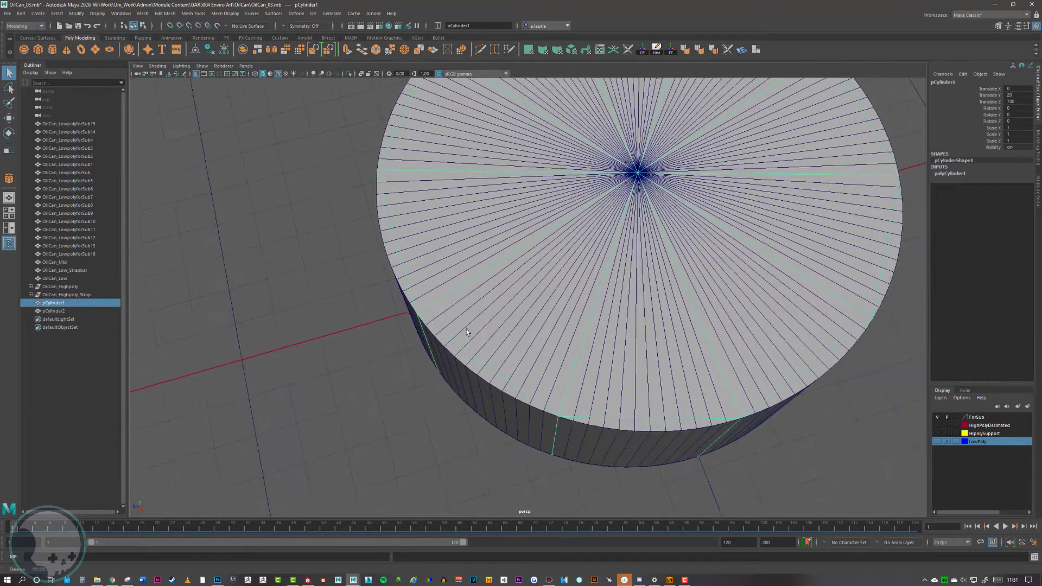
mouse_move(578, 375)
alt+mouse_down()
mouse_move(564, 351)
mouse_move(568, 360)
alt+mouse_up()
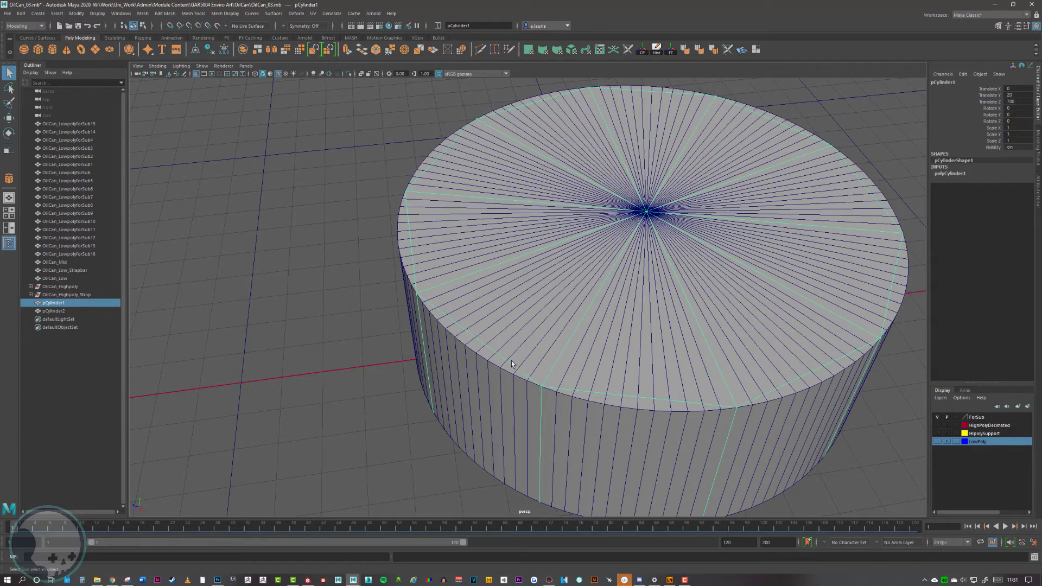
Step: Reselect pCylinder2 and pCylinder1 to compare where their top edges meet and diverge along the rim
alt+middle_drag(511, 361, 542, 324)
alt+right_drag(559, 323, 625, 345)
click(509, 305)
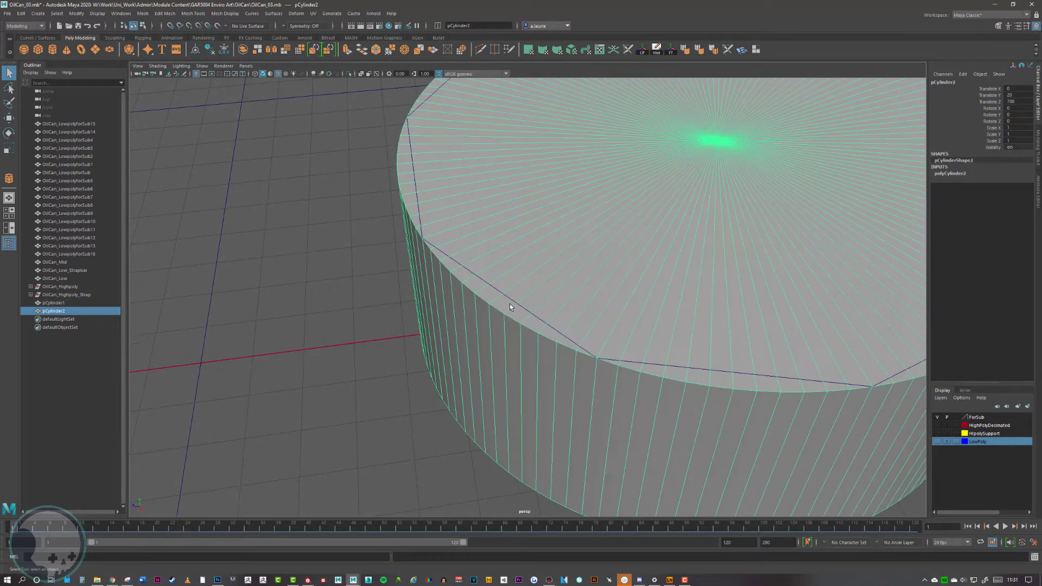
click(509, 298)
alt+drag(509, 299, 519, 330)
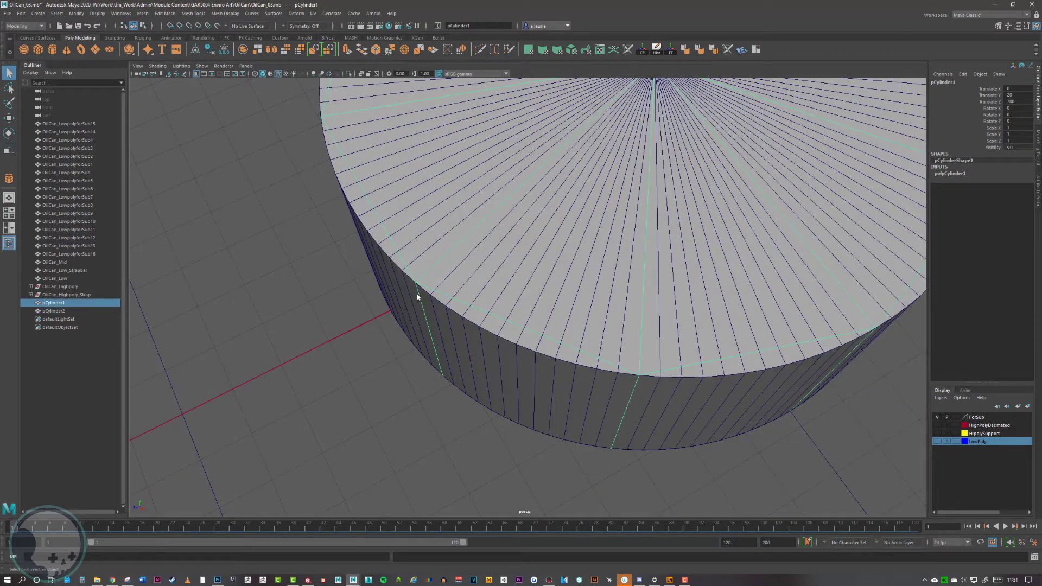
alt+drag(412, 272, 525, 335)
alt+drag(566, 305, 495, 326)
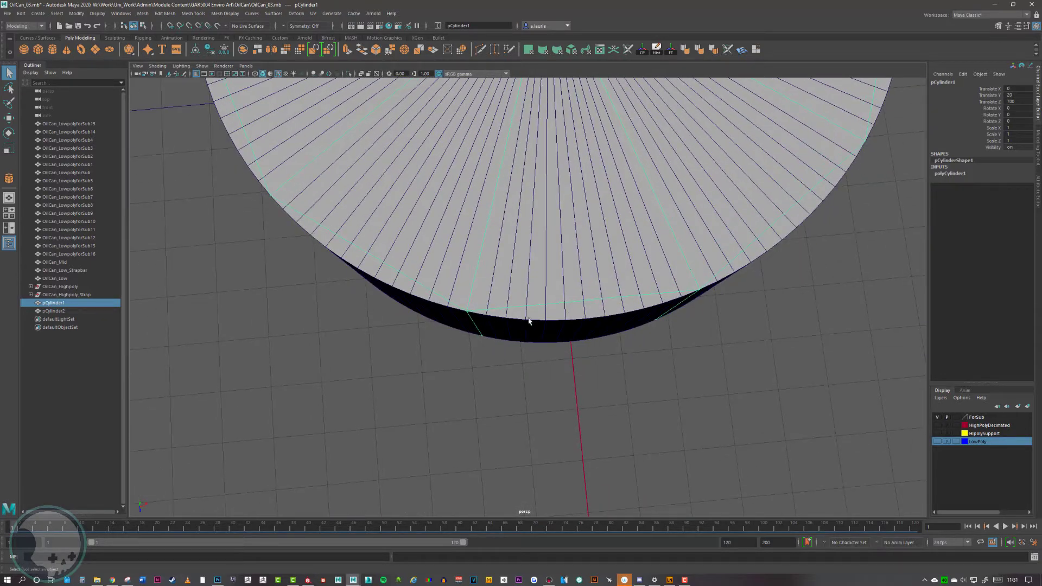
Step: Scale pCylinder1 uniformly to about 1.025 so its corners extend beyond the dense cylinder's rim
alt+drag(604, 318, 546, 342)
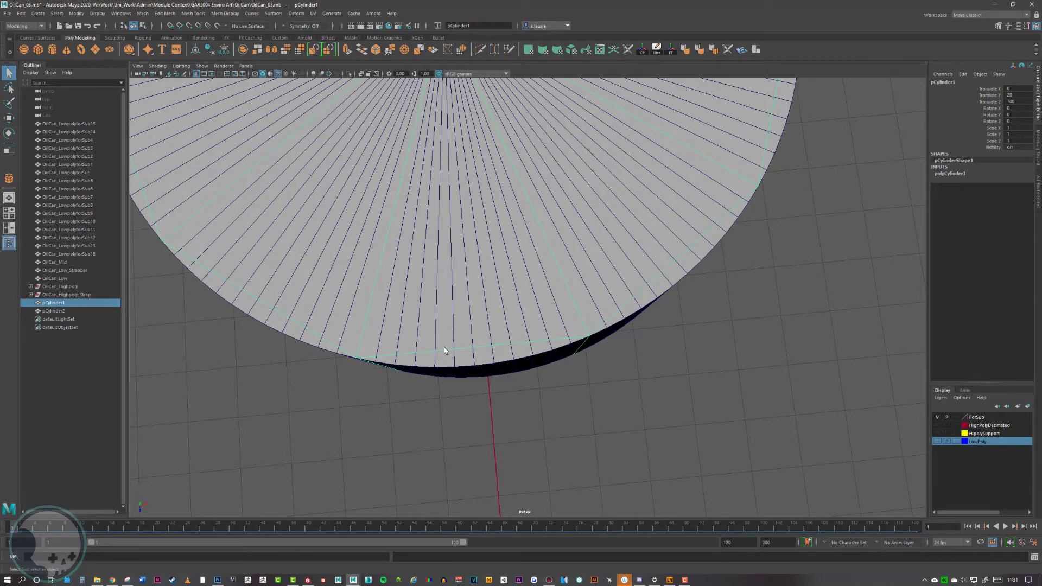
alt+drag(444, 349, 456, 226)
alt+drag(479, 286, 523, 343)
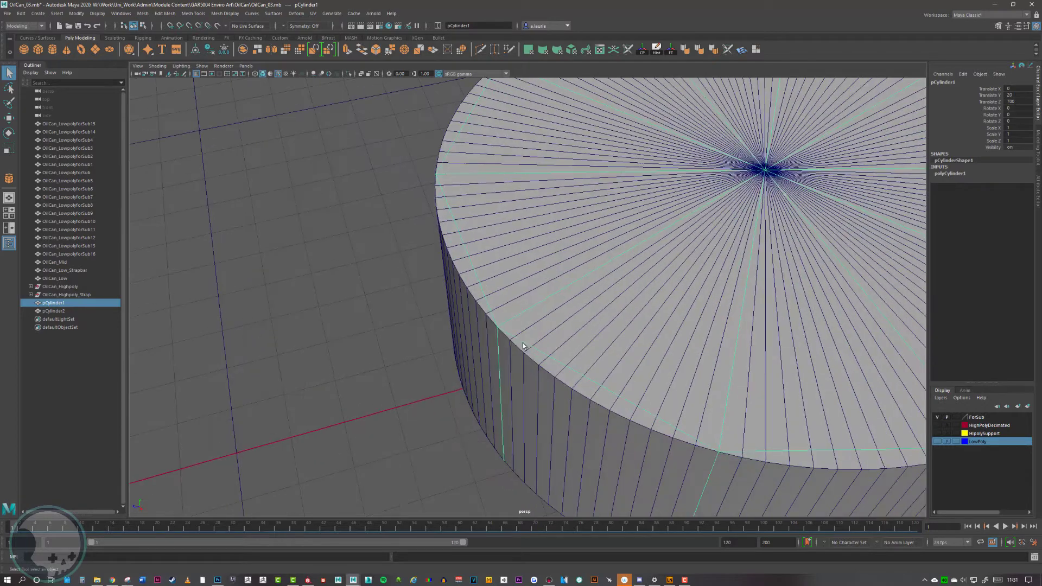
scroll(699, 243, down, 3)
key(r)
drag(684, 264, 690, 267)
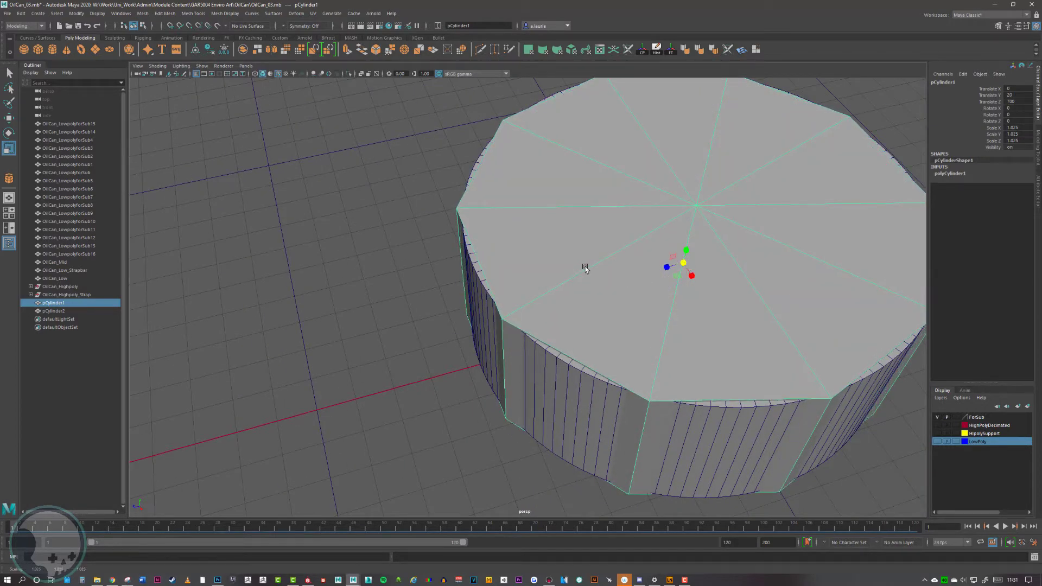
Step: Set pCylinder1's Subdivisions Axis to 30 and scale it uniformly to about 1.002 to match the dense cylinder
alt+drag(583, 266, 504, 301)
alt+drag(632, 261, 624, 279)
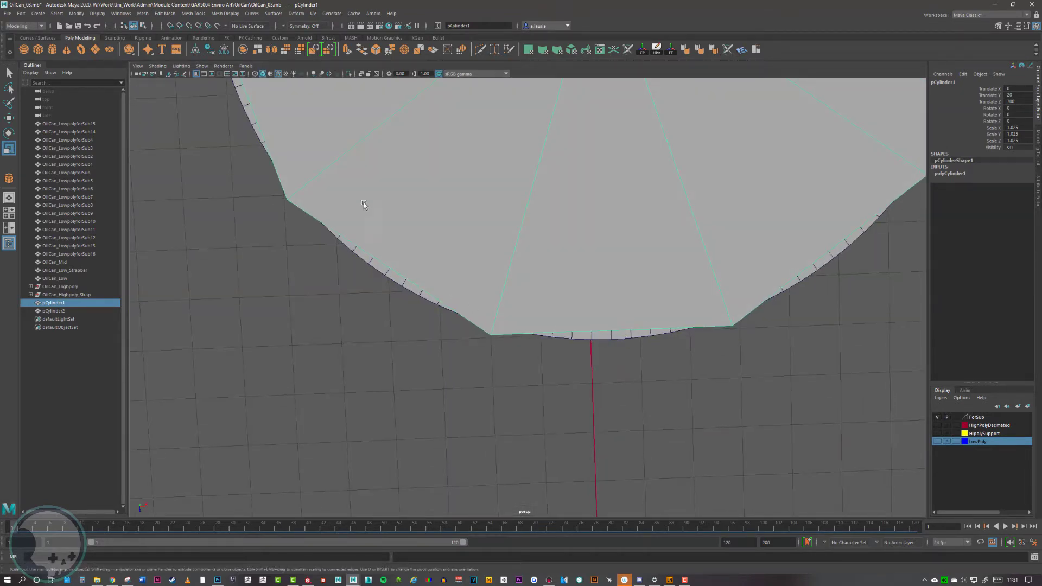
alt+middle_drag(363, 203, 424, 318)
alt+drag(623, 353, 624, 309)
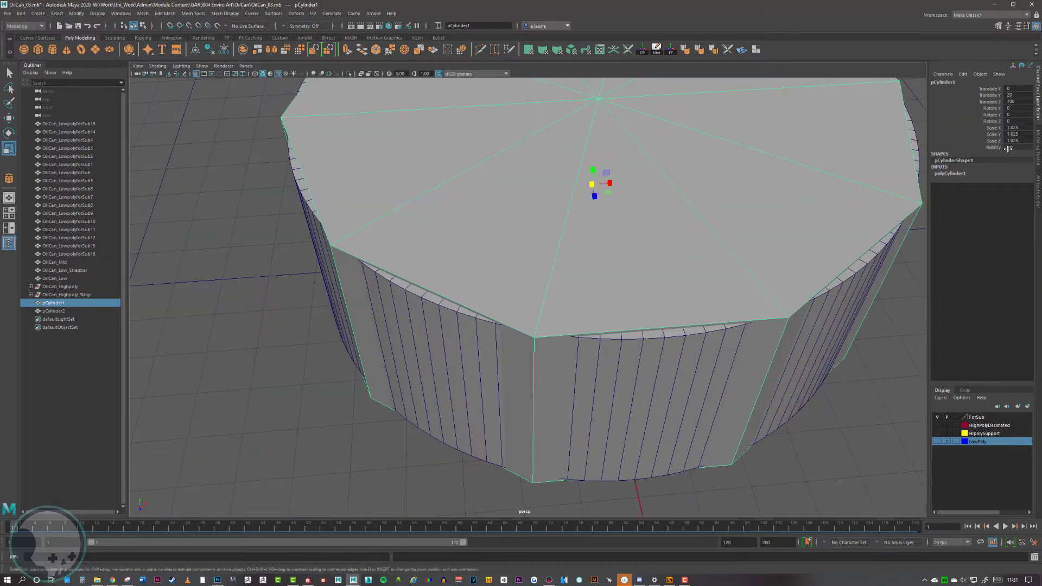
click(955, 174)
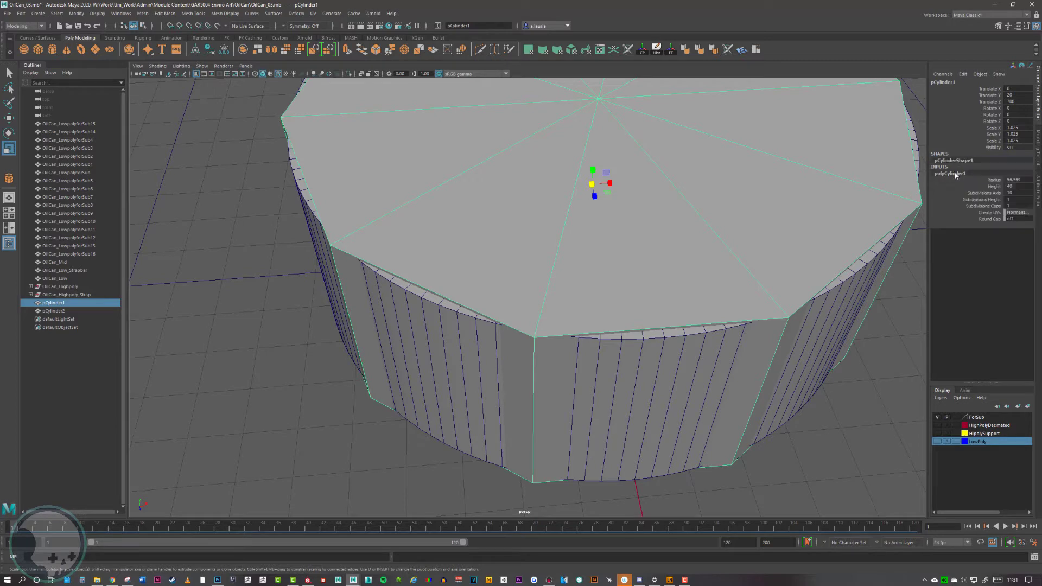
double_click(1008, 193)
text(30)
key(Return)
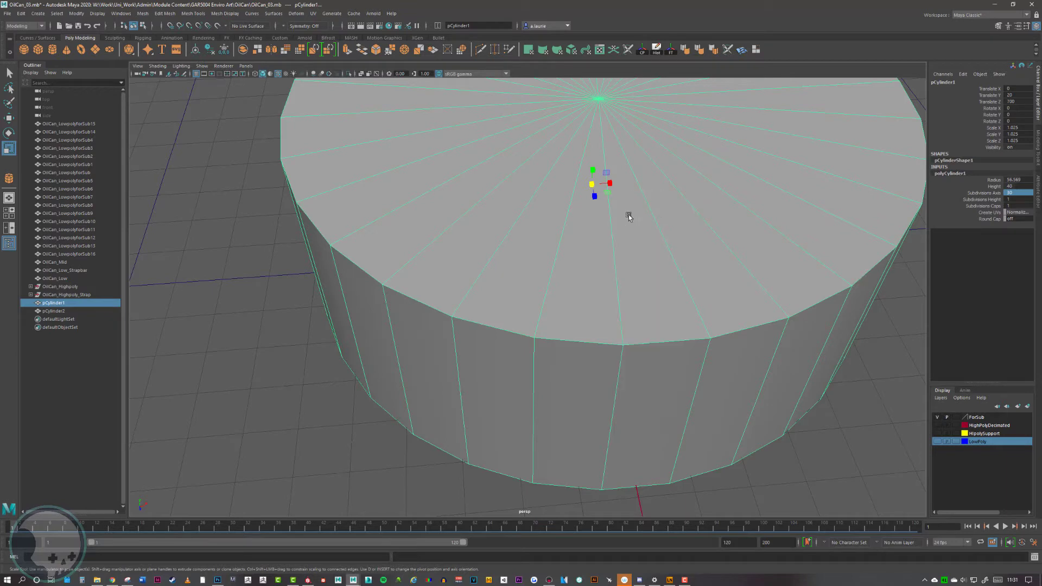
drag(592, 184, 584, 180)
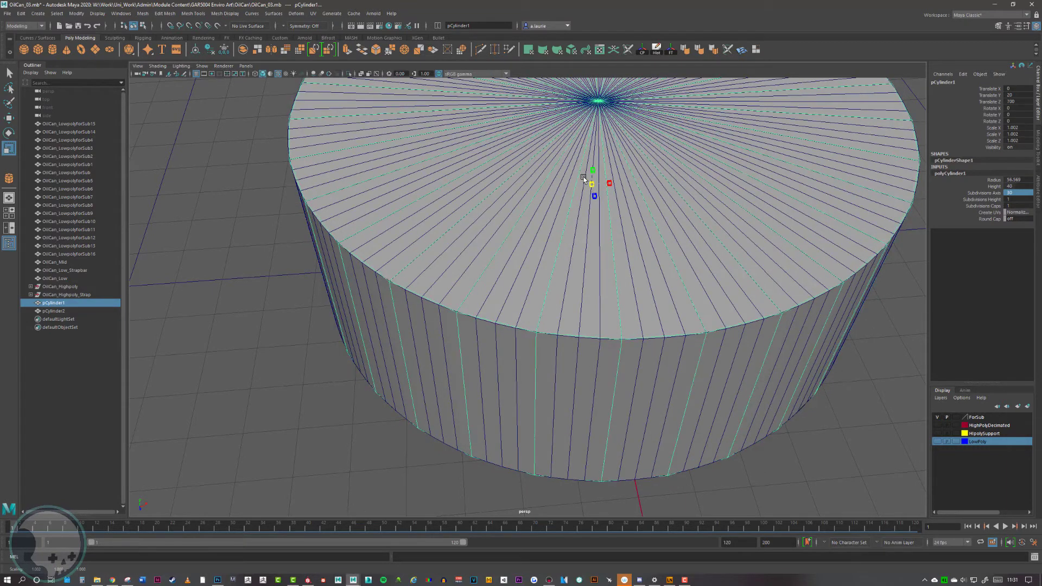
Step: Delete three edge lines on pCylinder1 that run from the cap centre down the side wall
right_drag(539, 258, 539, 235)
click(552, 279)
click(419, 251)
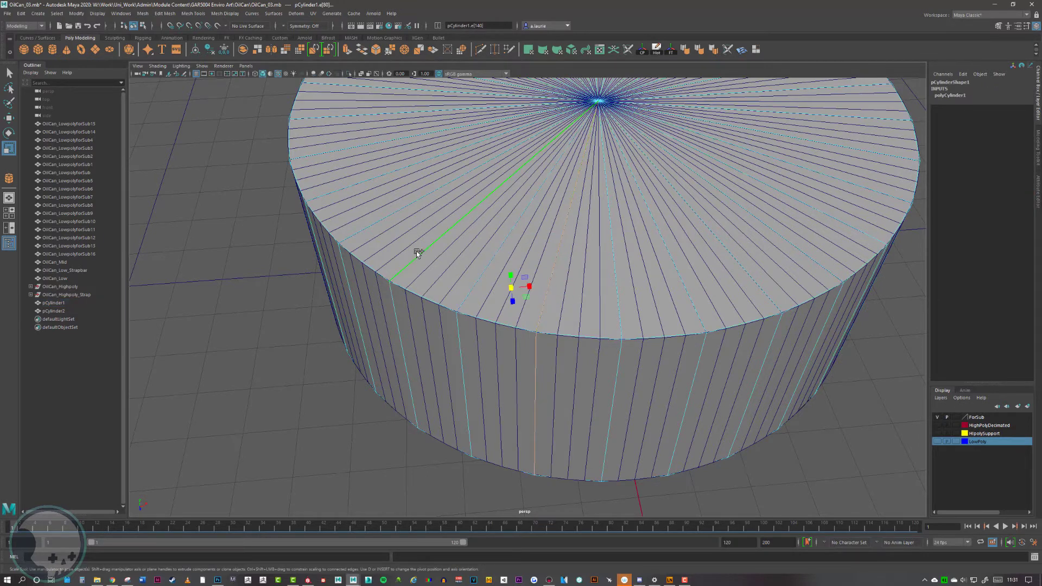
click(354, 187)
key(ctrl+Delete)
alt+drag(391, 212, 593, 275)
scroll(613, 253, down, 3)
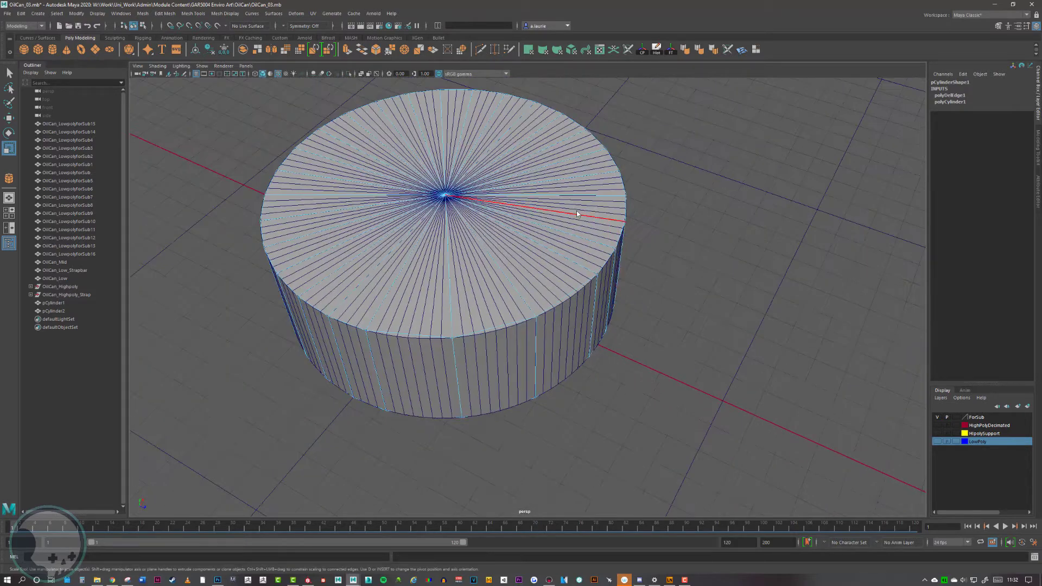
Step: Return pCylinder1 to object mode and delete the comparison cylinders
right_drag(576, 214, 637, 208)
scroll(668, 234, down, 4)
alt+drag(699, 257, 374, 388)
key(Delete)
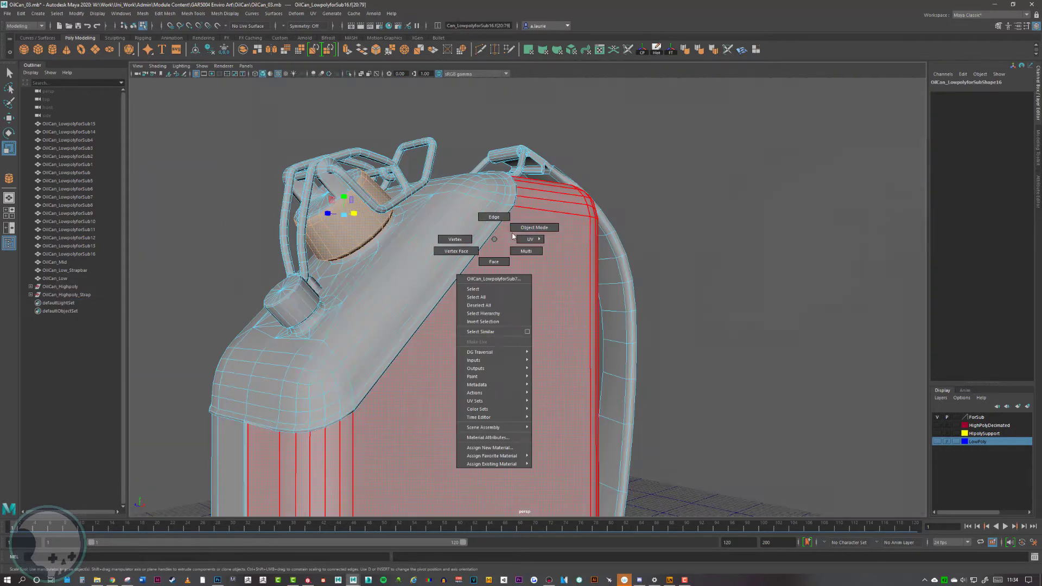
Step: Return OilCan_LowpolyforSub7 to object mode and display the HighPolyDecimated layer over the ForSub oil can
right_drag(496, 244, 676, 197)
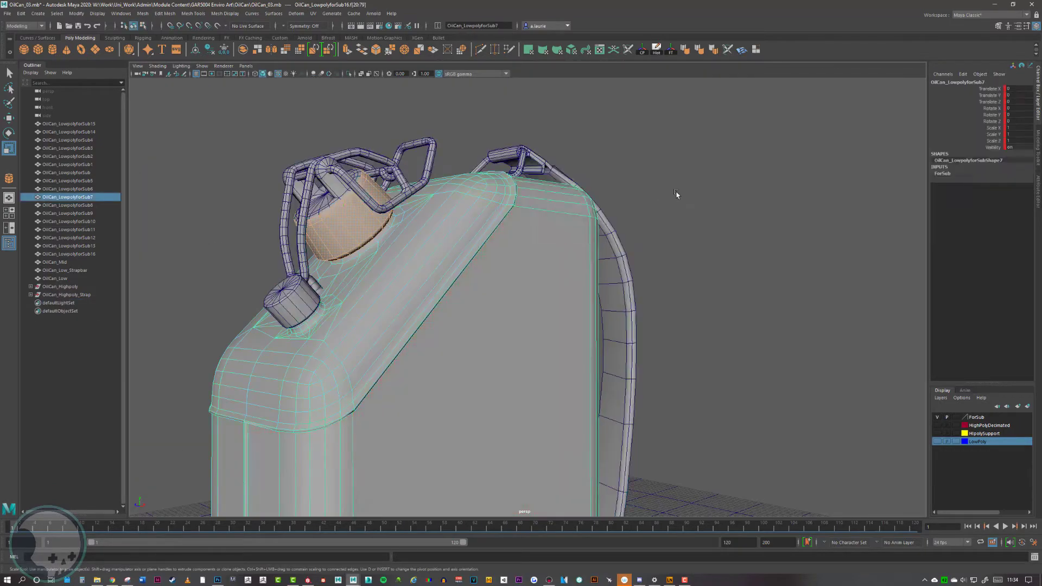
scroll(677, 199, down, 5)
mouse_move(677, 200)
alt+mouse_down()
mouse_move(624, 235)
mouse_move(666, 195)
mouse_move(667, 210)
alt+mouse_up()
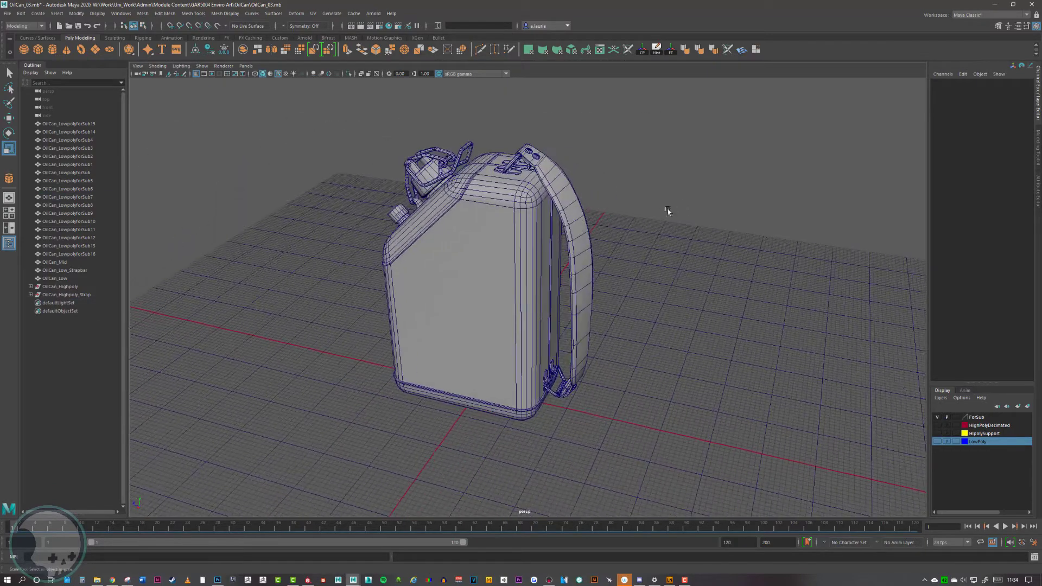
click(937, 425)
click(937, 441)
mouse_move(615, 238)
alt+mouse_down()
mouse_move(637, 230)
mouse_move(619, 233)
mouse_move(611, 251)
alt+mouse_up()
alt+right_drag(611, 251, 735, 255)
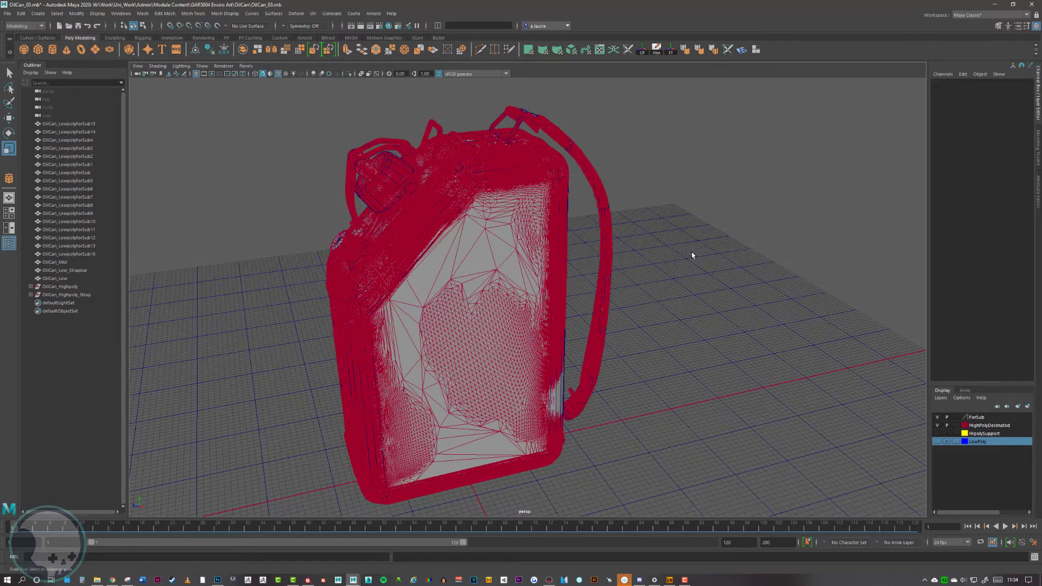
alt+drag(672, 261, 712, 277)
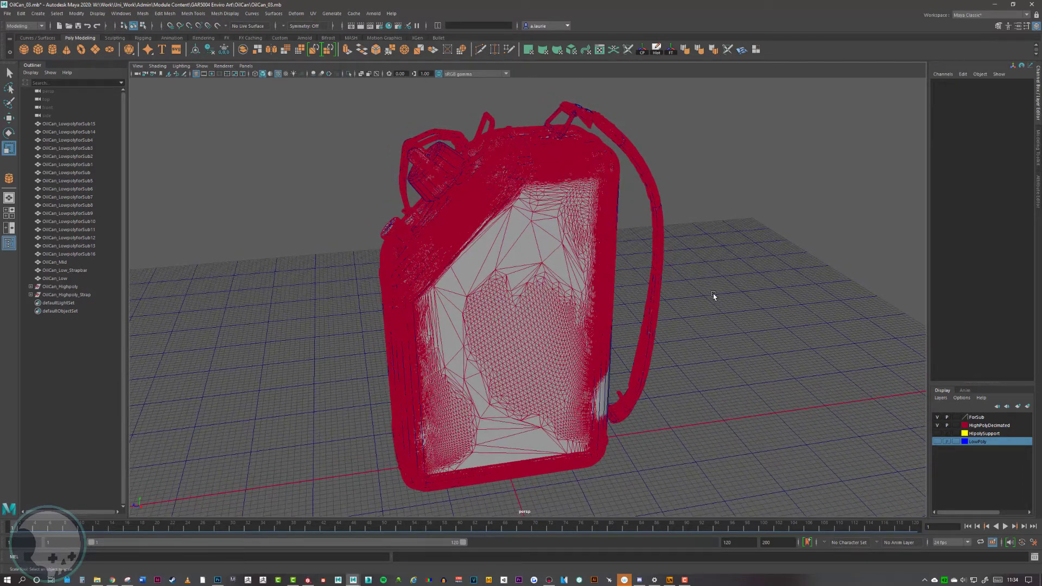
Step: Rename the wire above the cap, OilCan_LowpolyforSub5, to OilCan_TopWire_low
click(86, 124)
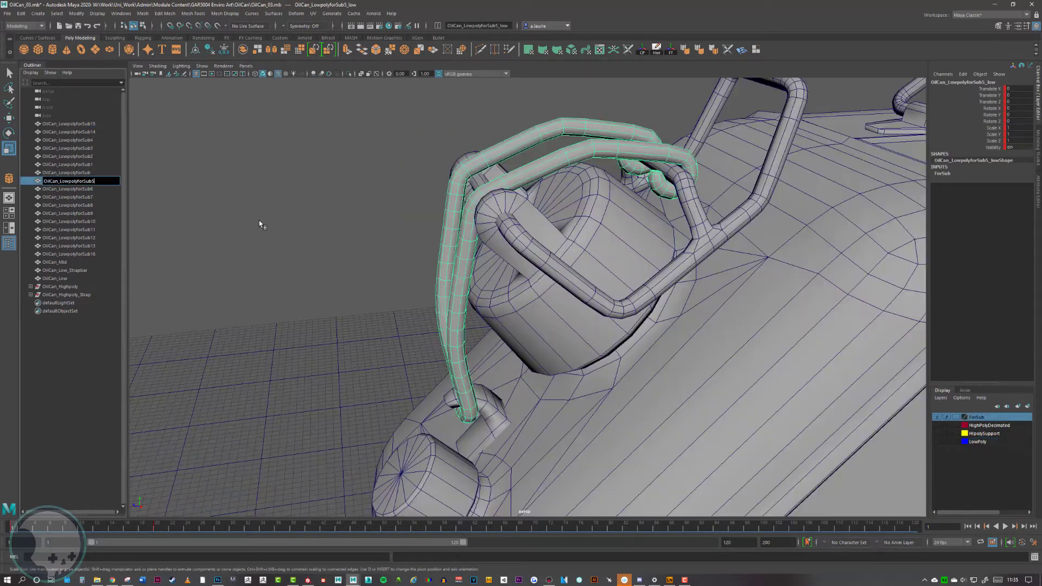
click(261, 226)
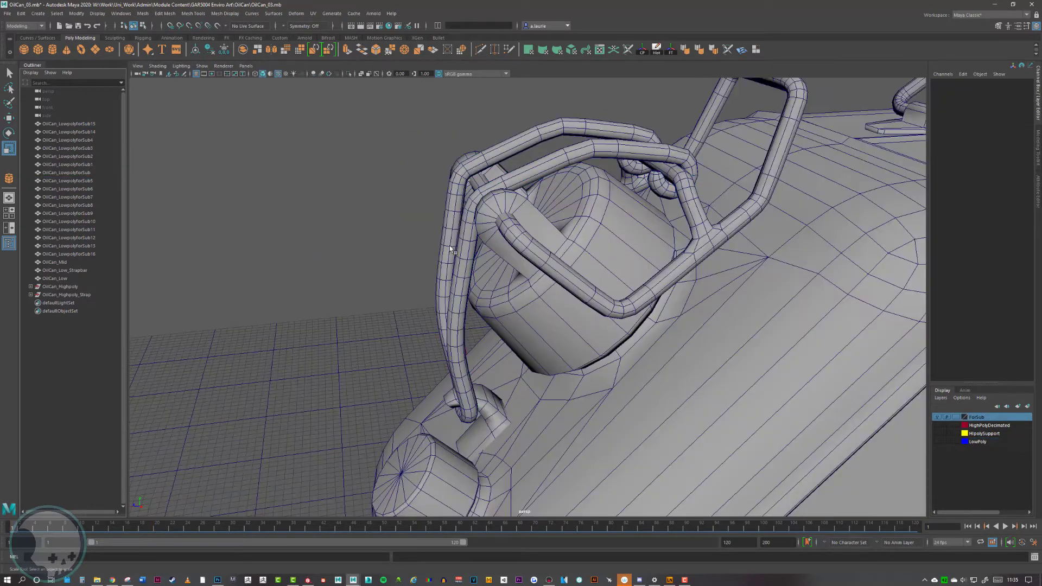
click(543, 183)
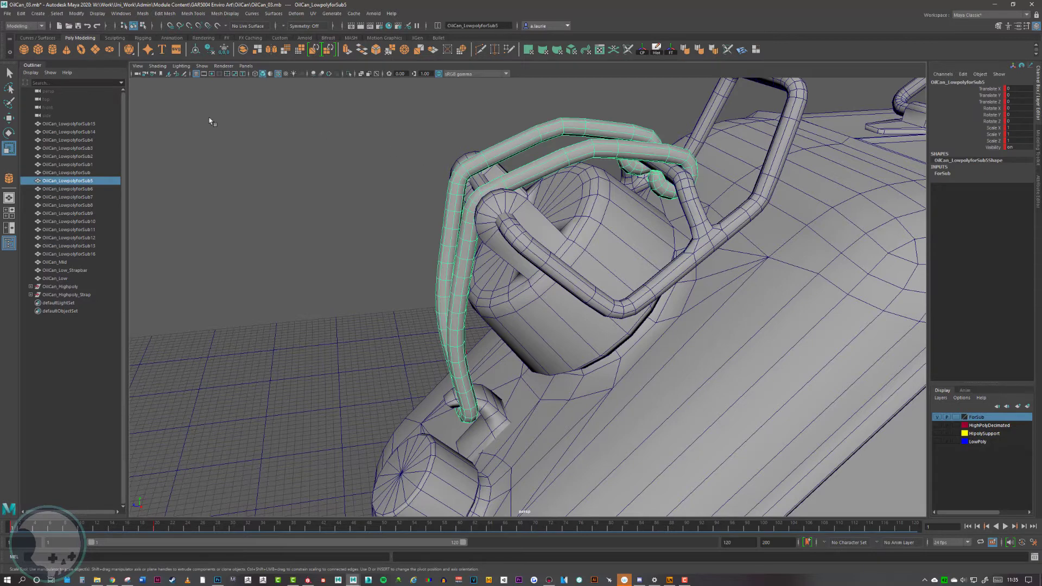
double_click(87, 184)
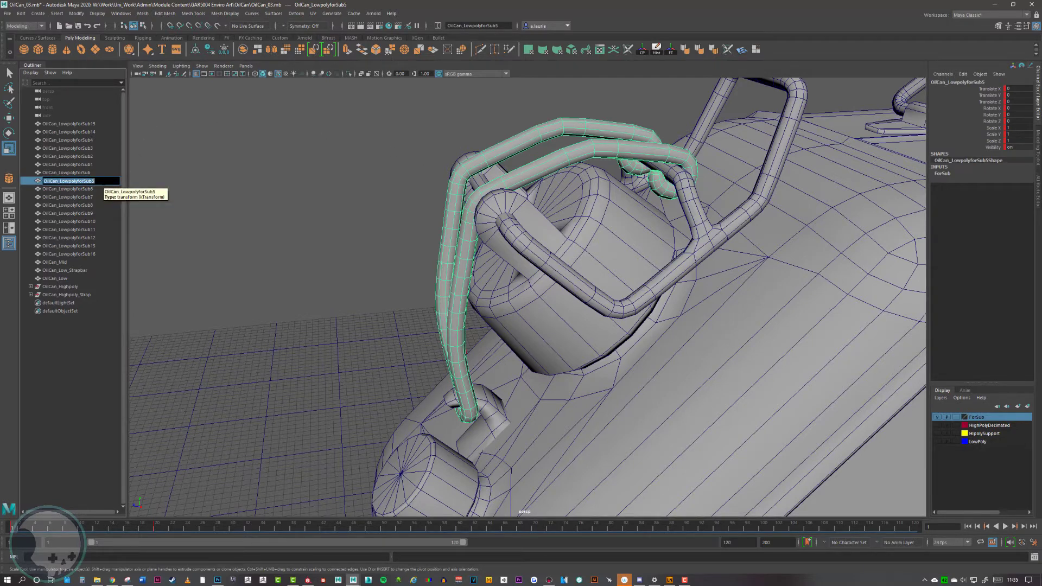
click(105, 181)
drag(100, 184, 73, 188)
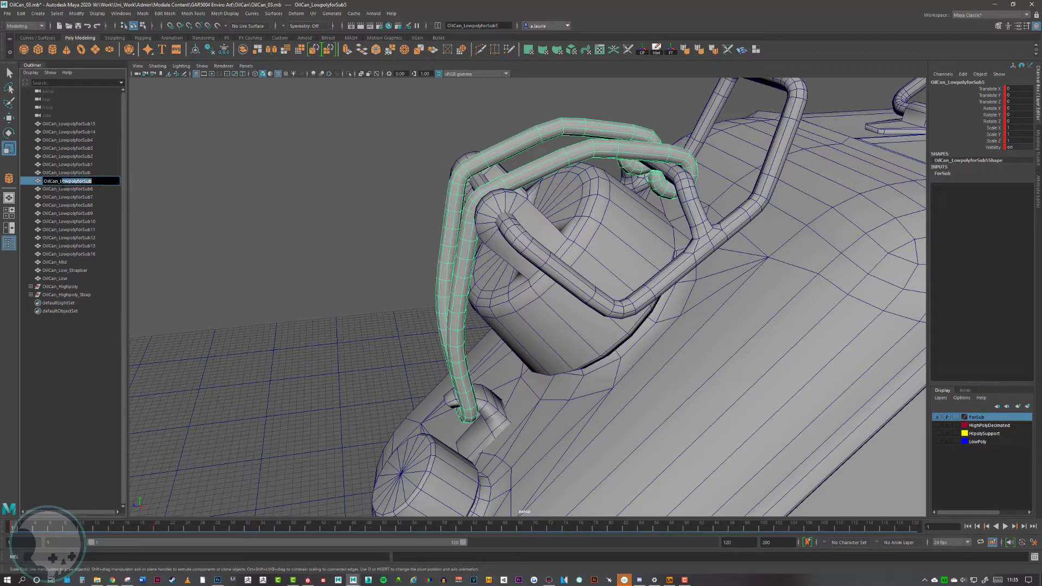
key(BackSpace)
click(159, 164)
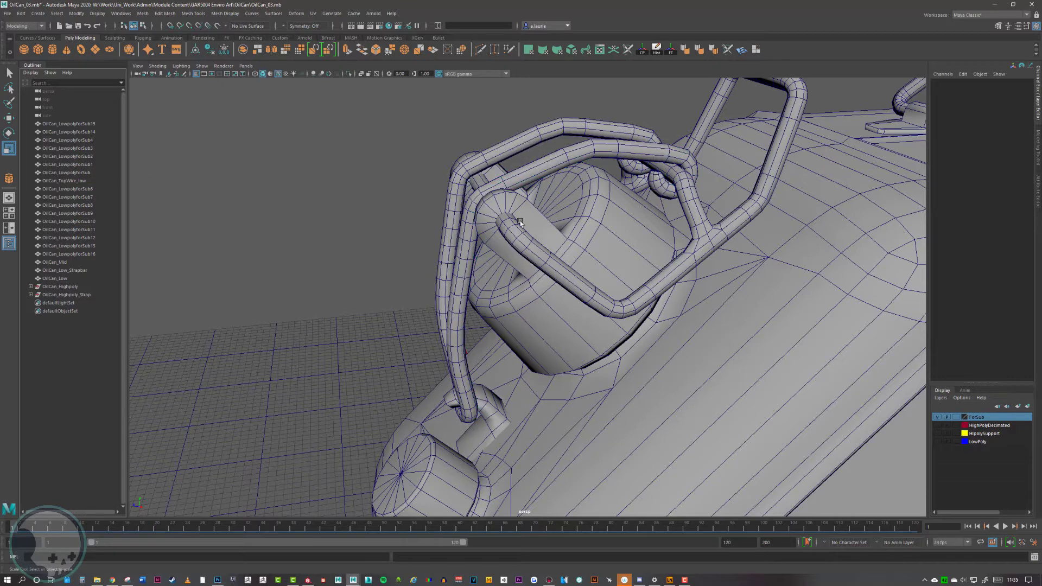
Step: Show HighPolyDecimated instead of ForSub and select the matching high-poly top wire to examine it around the can
click(937, 425)
click(937, 417)
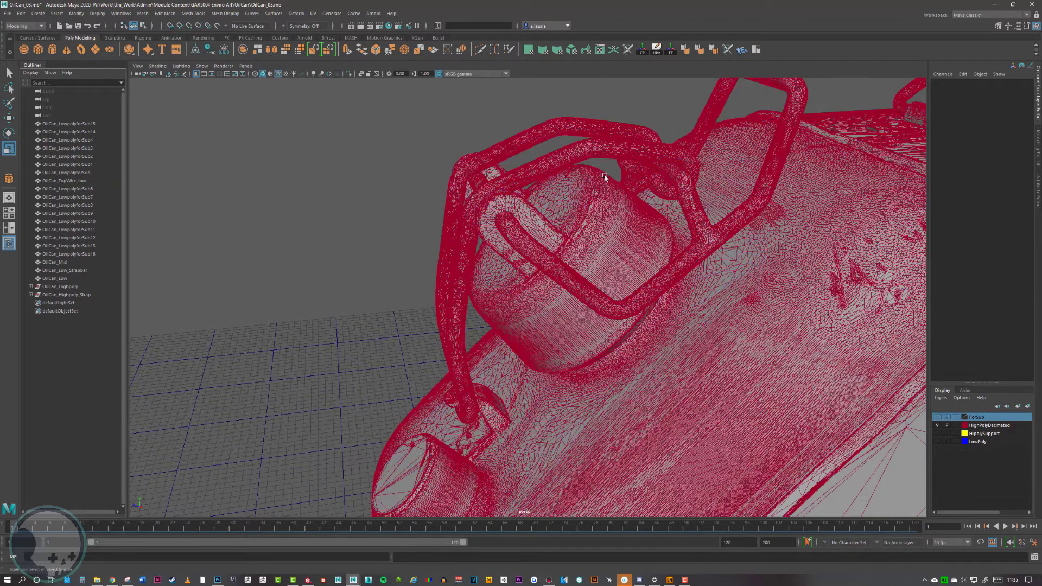
click(516, 147)
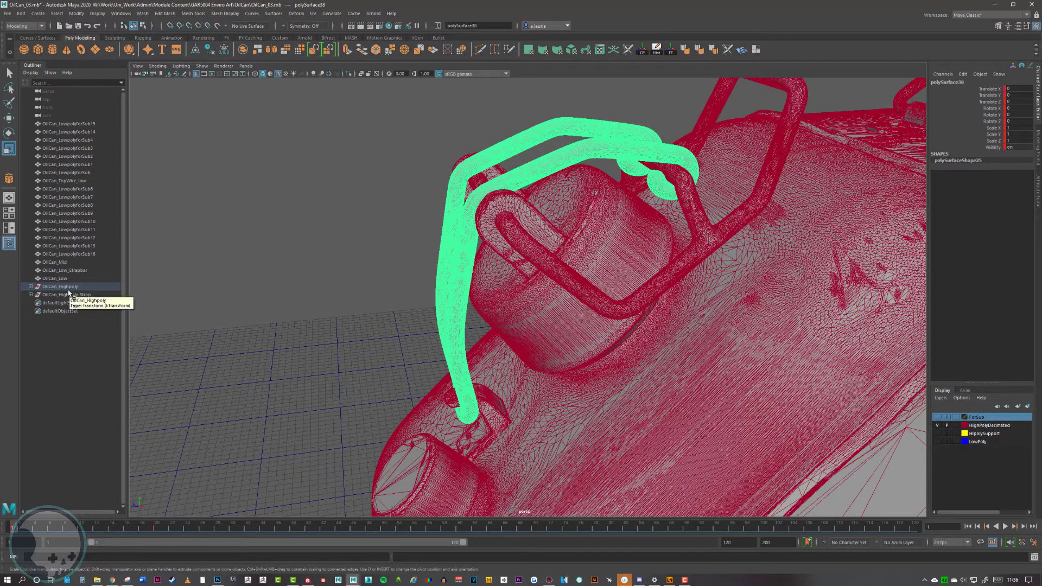
alt+drag(399, 226, 505, 190)
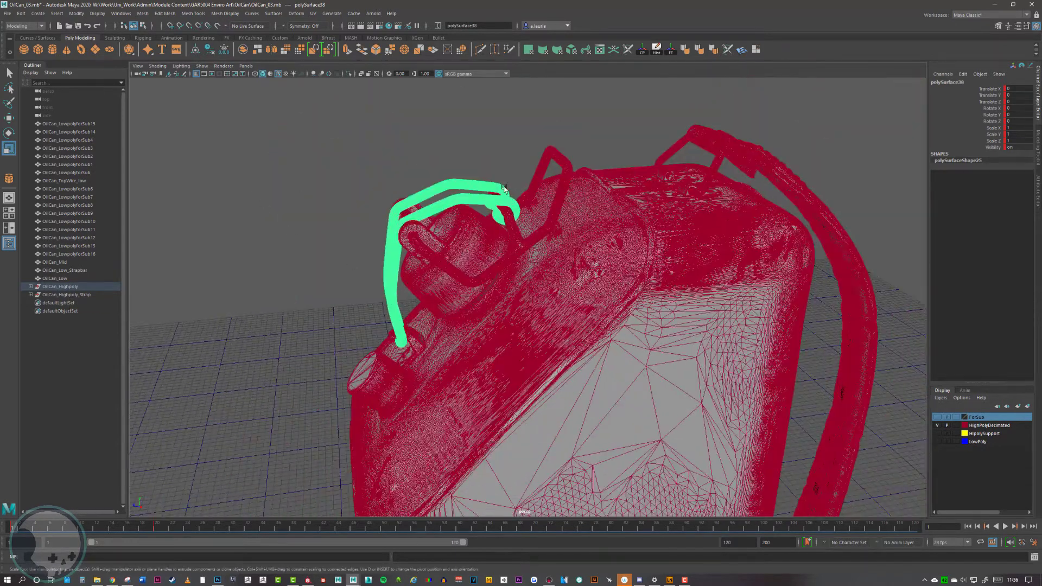
alt+drag(342, 244, 339, 208)
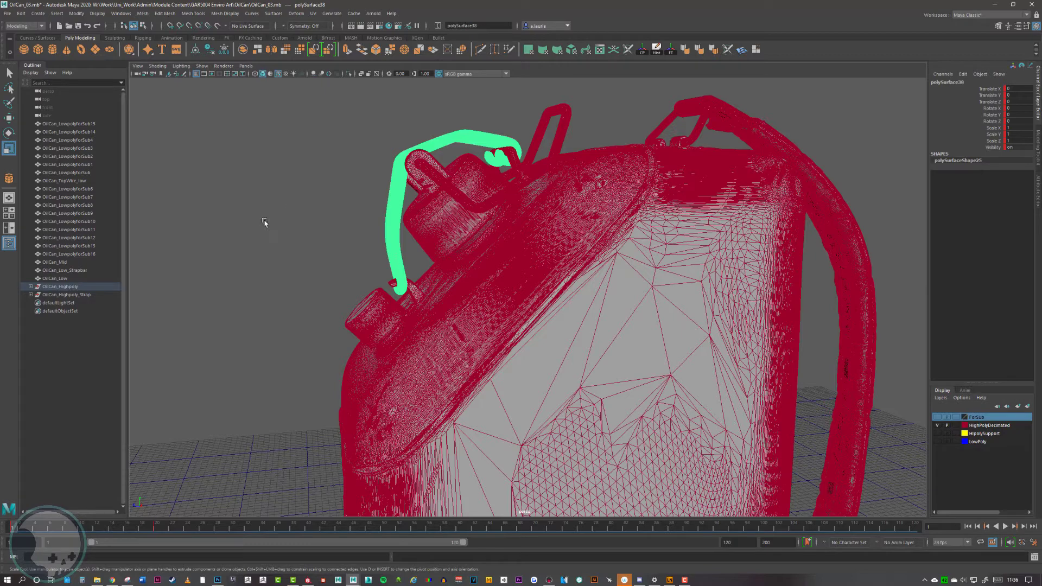
alt+drag(280, 206, 316, 239)
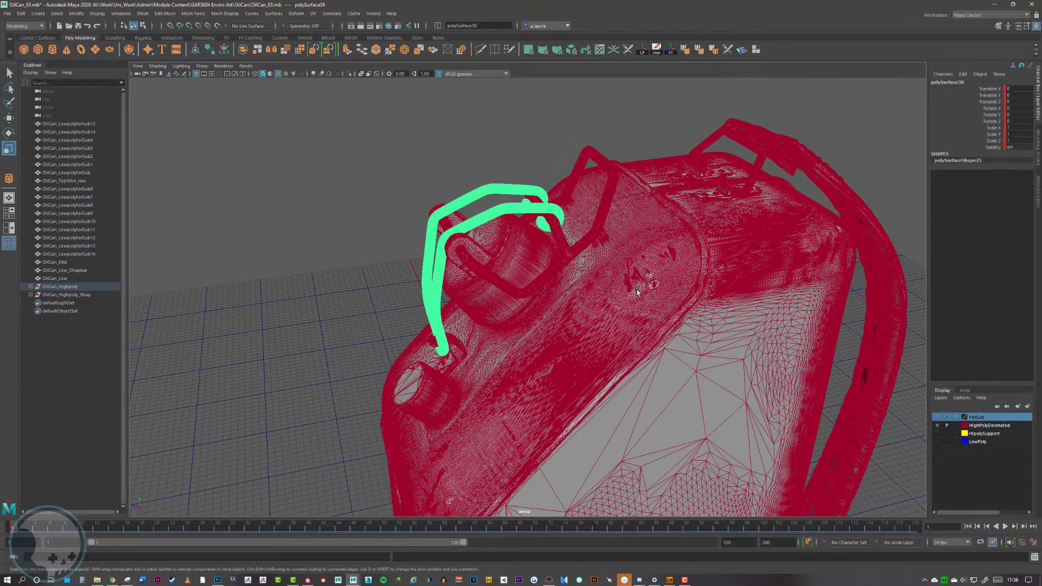
Step: Overlay the ForSub layer on the high-poly mesh to compare them at the cap, and hide HighPolyDecimated again
click(938, 417)
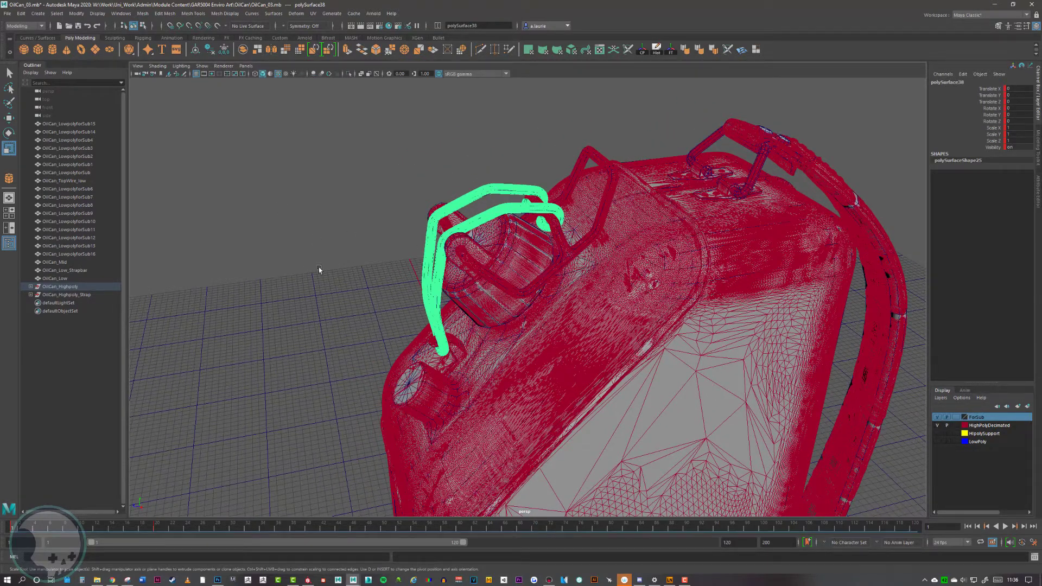
click(332, 237)
alt+right_drag(430, 268, 896, 410)
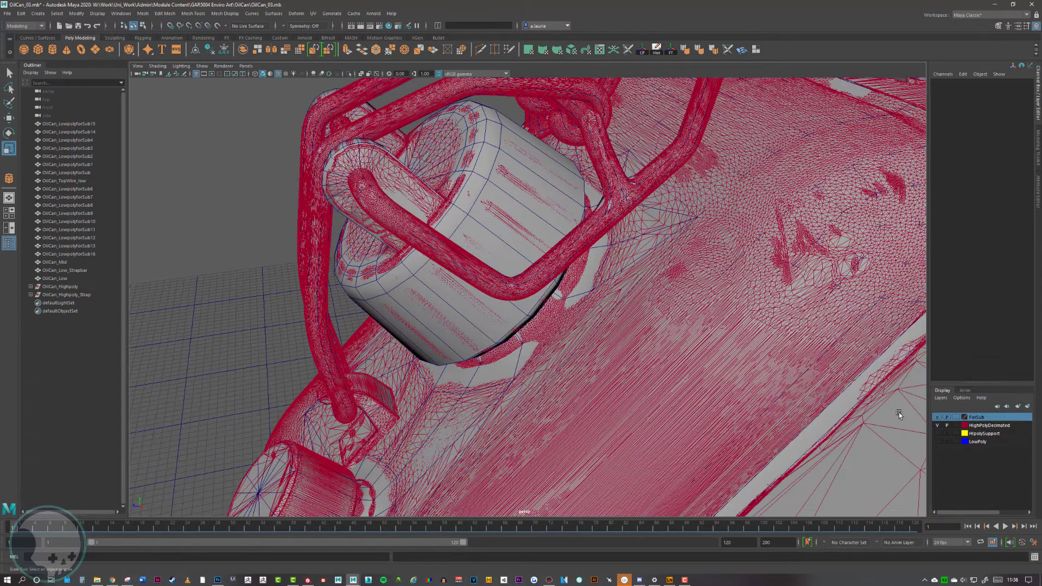
click(937, 426)
Step: Select OilCan_TopWire_low and the hook OilCan_LowpolyforSub13 in turn to examine where the wire loops through the hook
scroll(517, 257, up, 6)
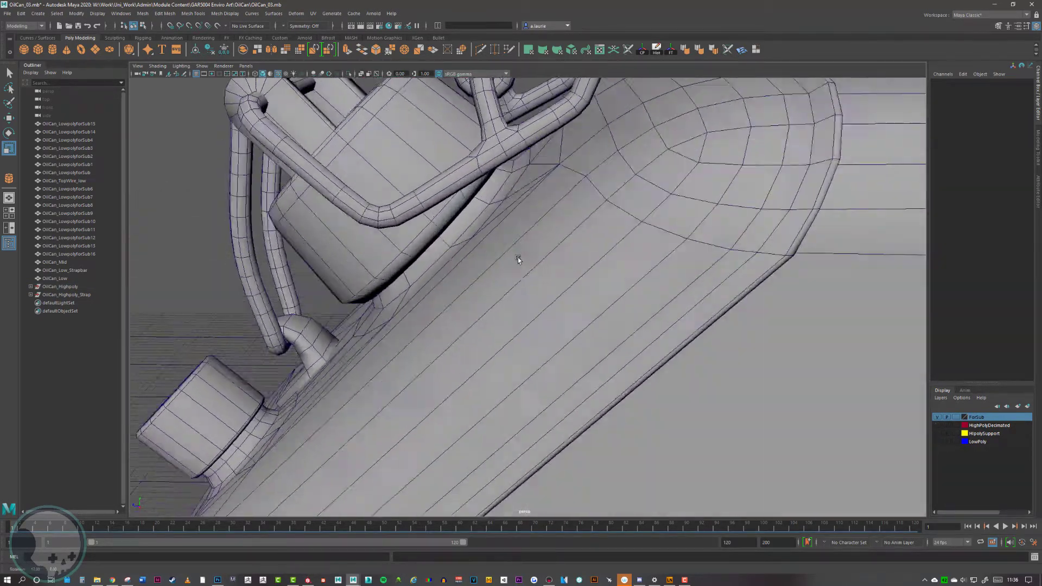
alt+middle_drag(532, 286, 624, 198)
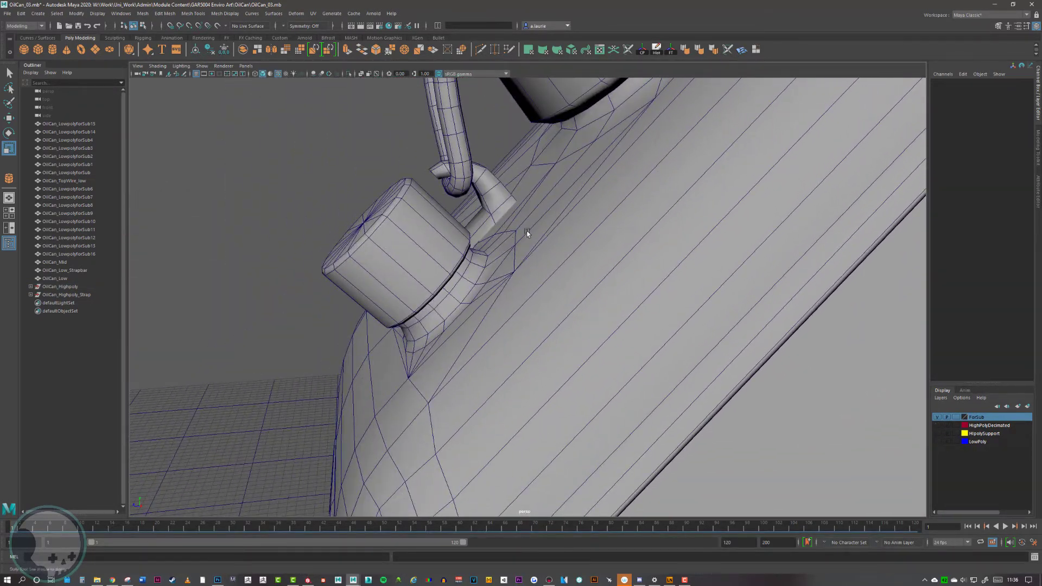
alt+right_drag(526, 233, 619, 247)
alt+drag(522, 261, 545, 291)
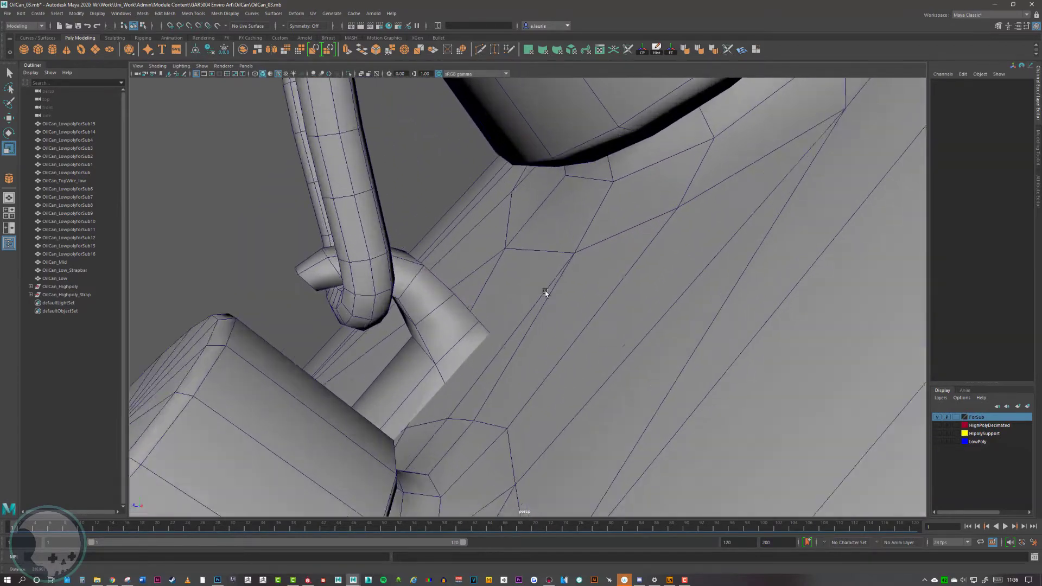
scroll(517, 290, up, 5)
click(517, 290)
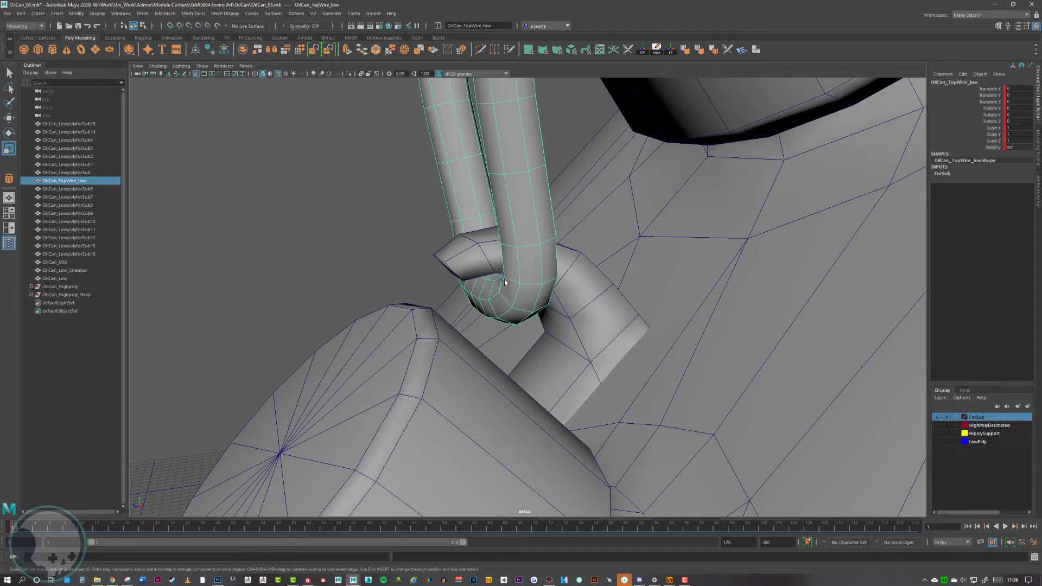
click(482, 250)
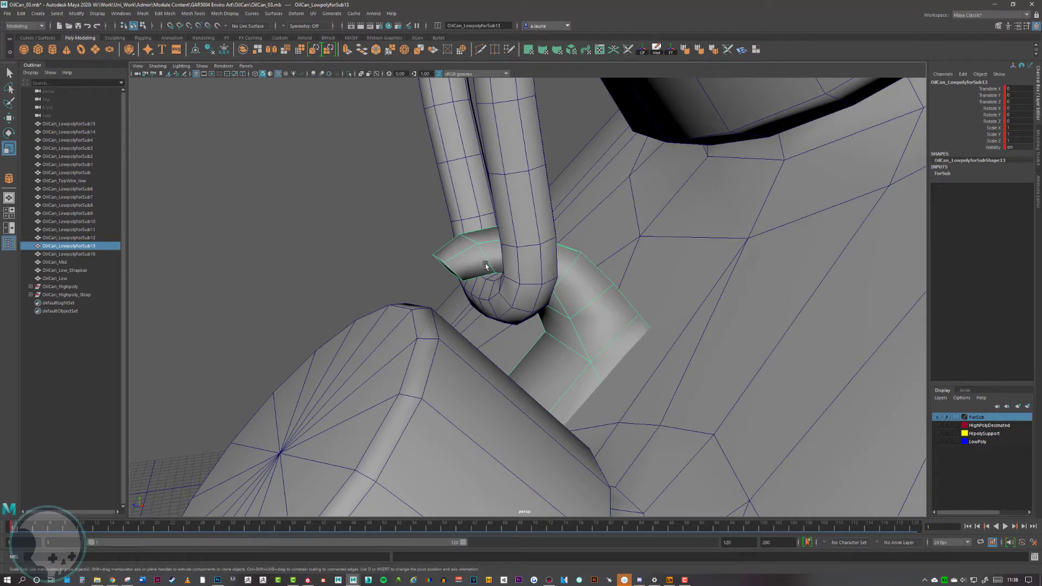
scroll(510, 276, down, 8)
scroll(530, 262, up, 4)
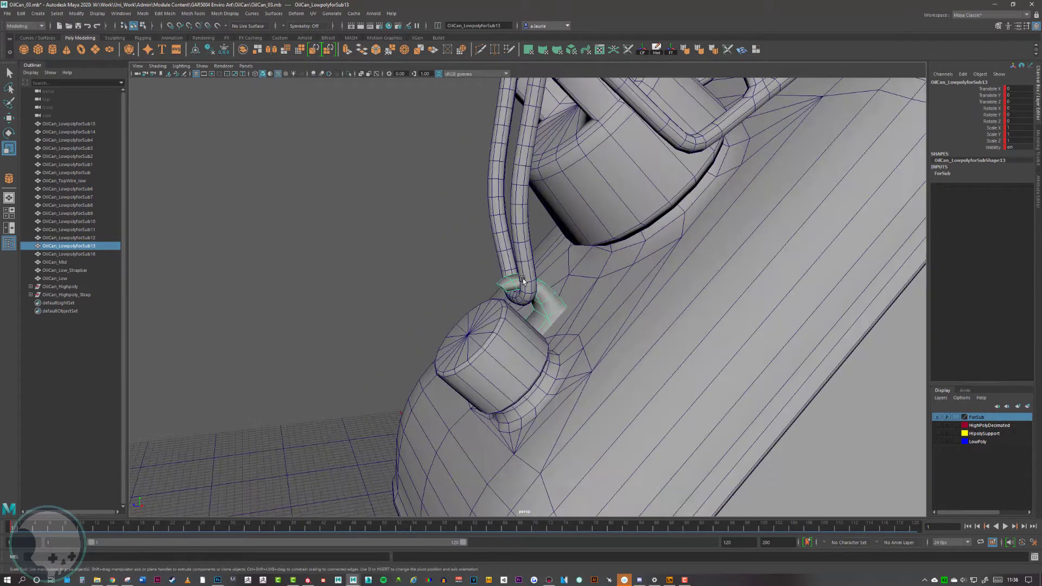
click(527, 262)
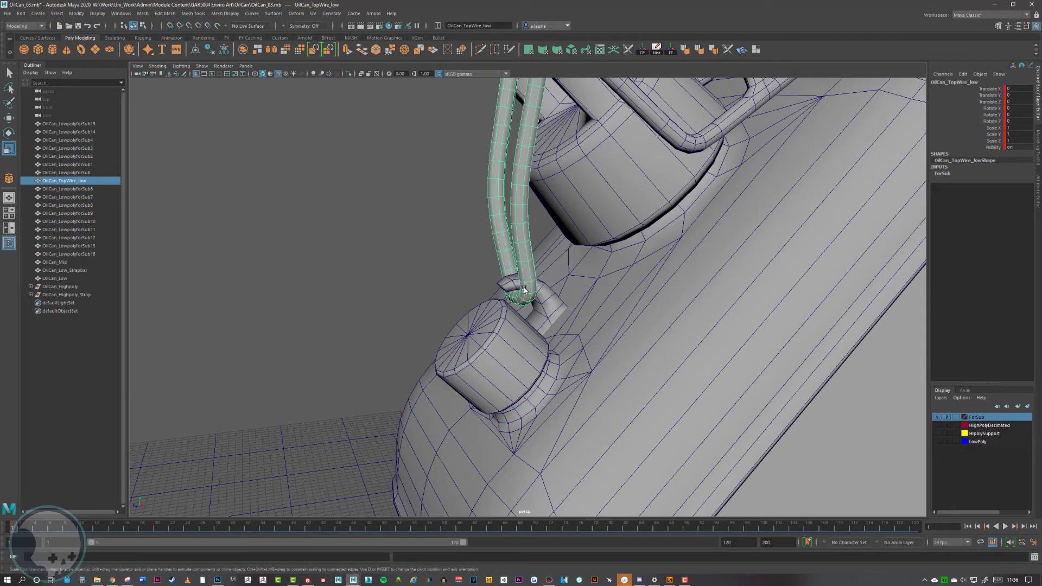
Step: Select the lever wire OilCan_LowpolyforSub6 and the cap beneath it in turn to examine them as separate parts
alt+middle_drag(703, 181, 370, 334)
click(369, 332)
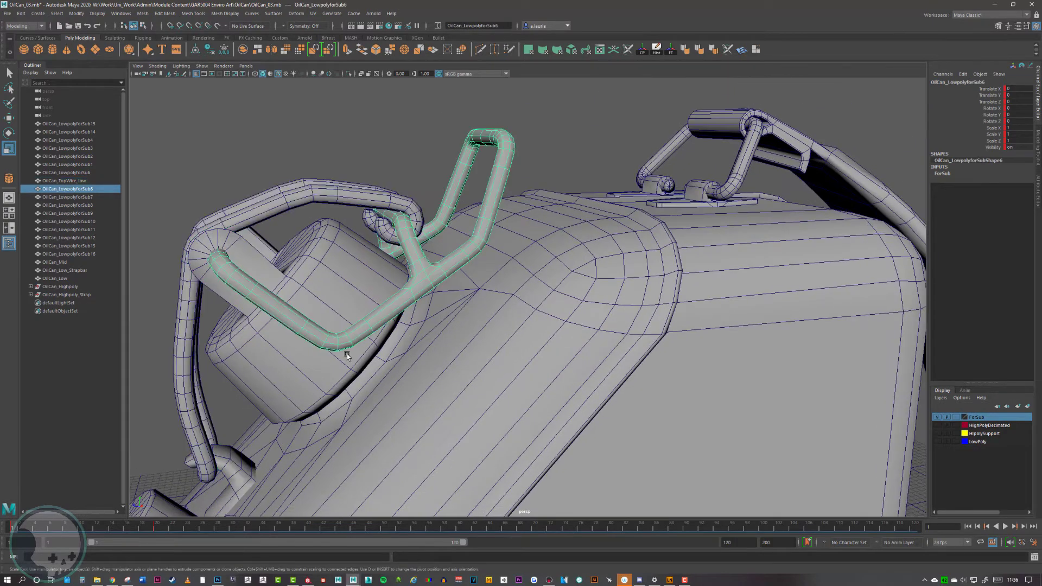
click(347, 354)
Step: Select the strap wire OilCan_LowpolyforSub2 and examine where it passes through the can's hinges and the strap end
alt+middle_drag(624, 236, 402, 312)
click(493, 260)
mouse_move(553, 238)
alt+mouse_down()
mouse_move(521, 277)
mouse_move(507, 197)
mouse_move(535, 245)
alt+mouse_up()
scroll(508, 197, up, 5)
key(ctrl+z)
key(ctrl+z)
key(ctrl+z)
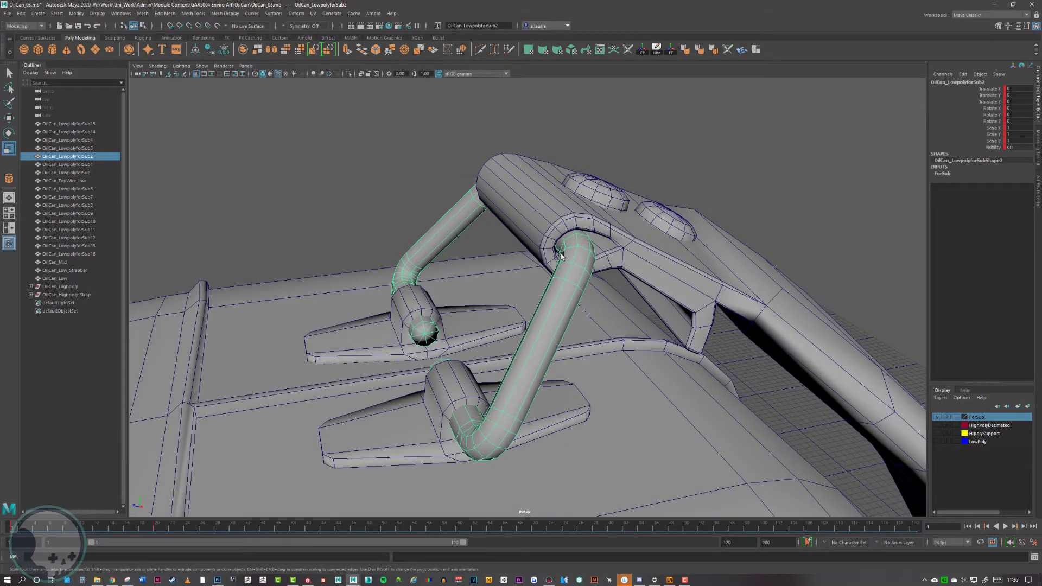
key(ctrl+z)
key(ctrl+z)
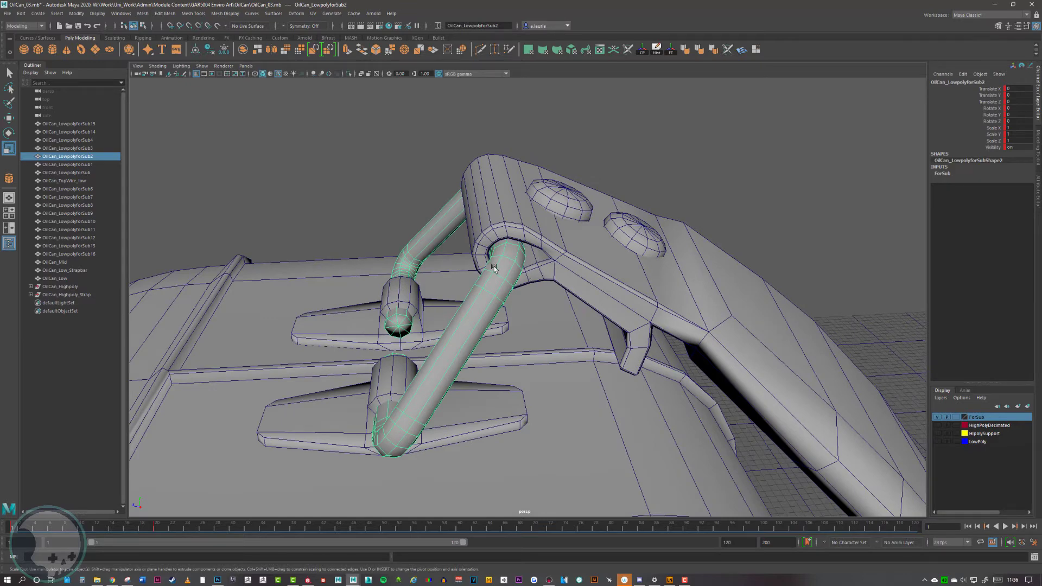
alt+drag(493, 266, 467, 298)
alt+right_drag(467, 299, 423, 285)
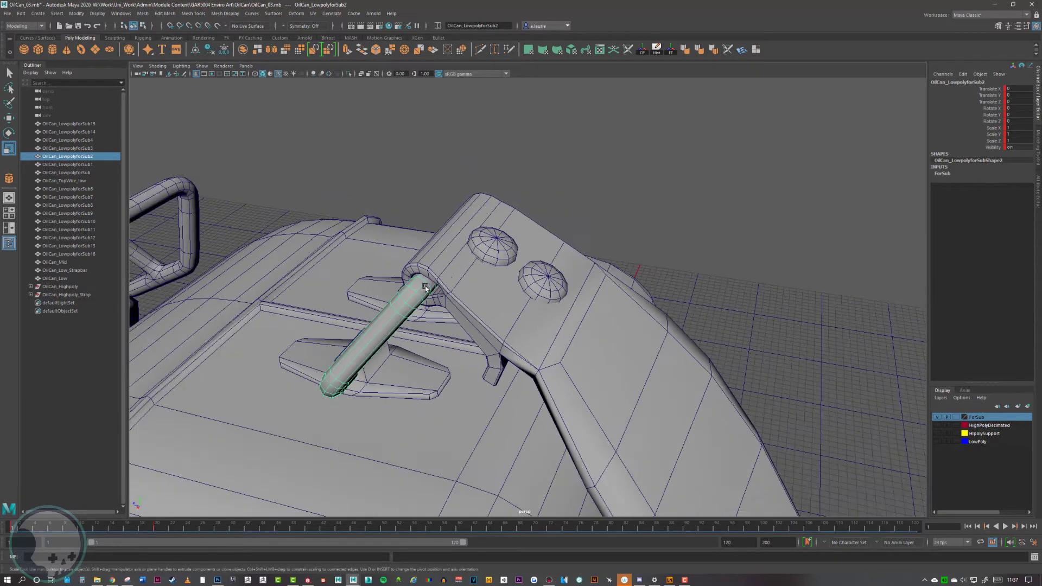
Step: Select the two rivets and the strap together to examine them as separate meshes, and clear the selection
click(487, 242)
alt+right_drag(487, 242, 525, 284)
click(538, 272)
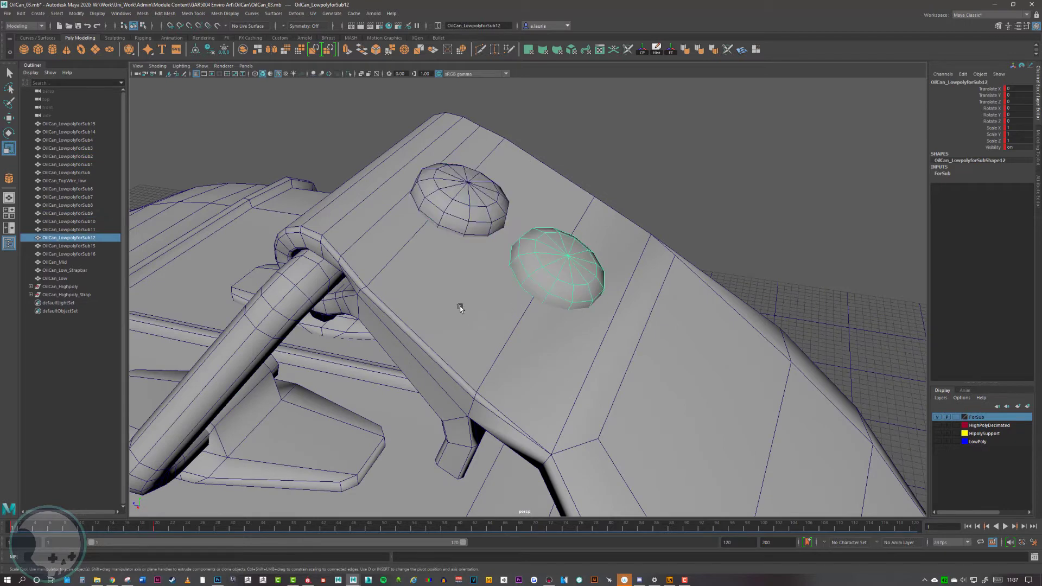
shift+click(451, 213)
shift+click(450, 296)
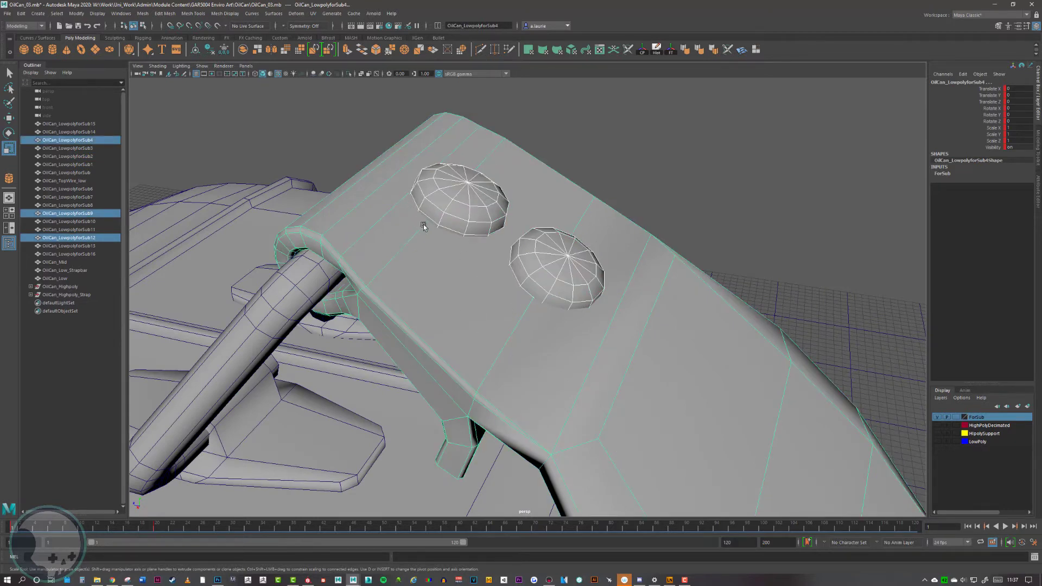
alt+right_drag(419, 222, 366, 343)
click(590, 184)
Step: Examine the whole low-poly can with its strap and overlay the HighPolyDecimated layer on it
alt+drag(366, 343, 409, 330)
alt+right_drag(429, 326, 455, 344)
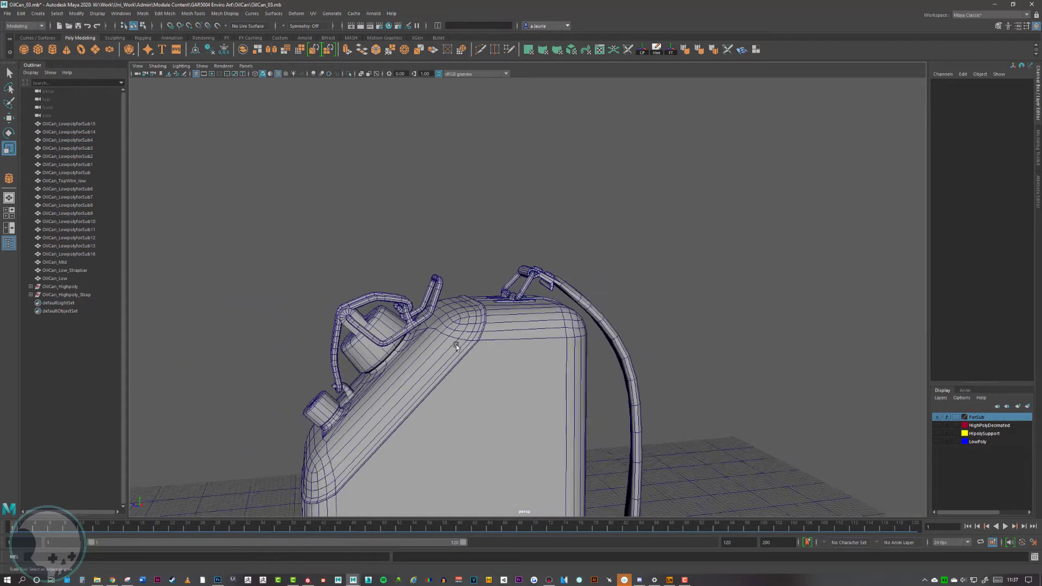
alt+middle_drag(478, 363, 483, 209)
alt+drag(483, 209, 418, 250)
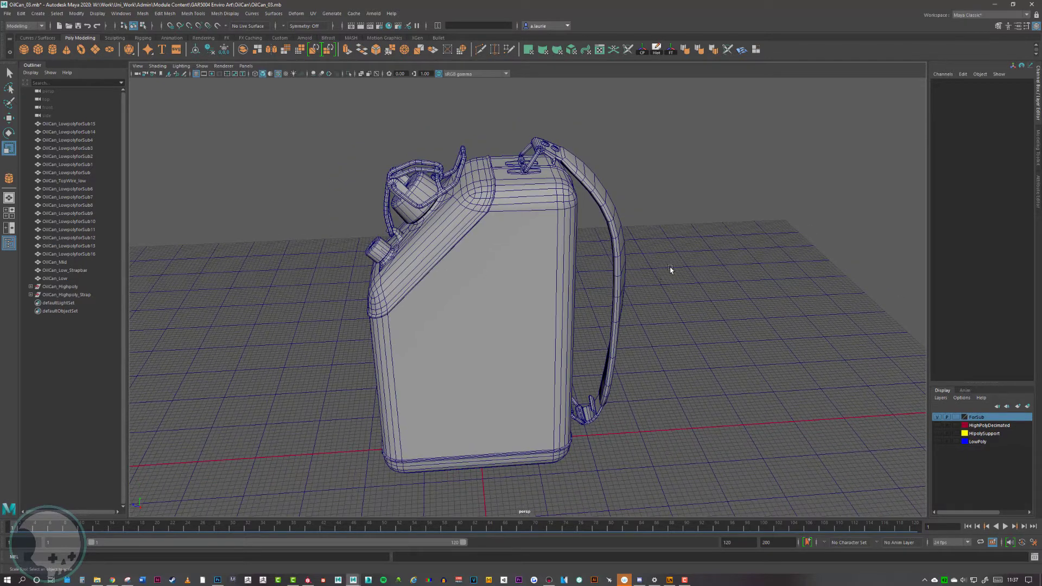
alt+drag(646, 262, 678, 235)
alt+middle_drag(679, 235, 670, 312)
alt+right_drag(671, 312, 791, 327)
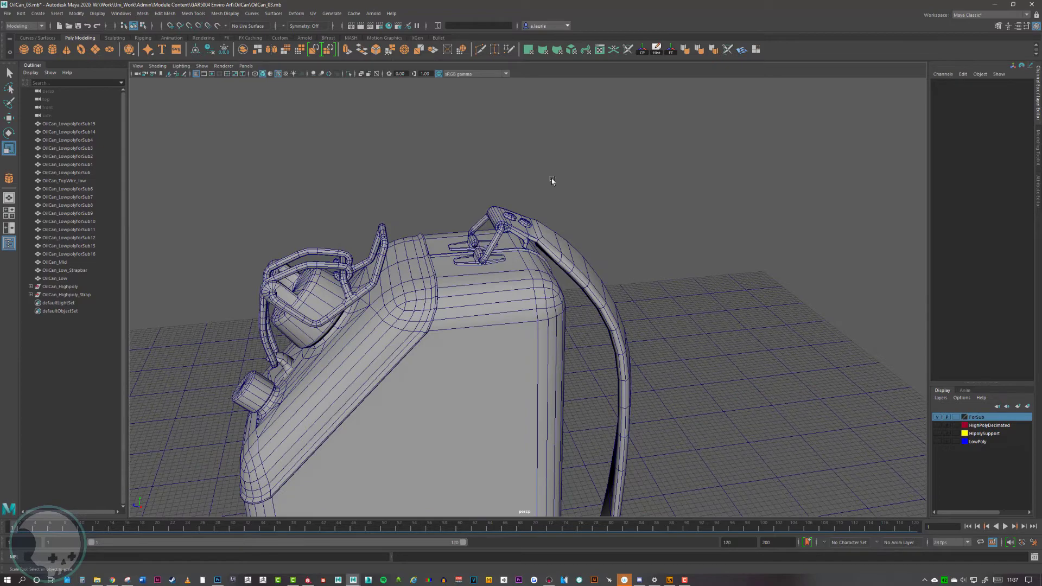
alt+drag(600, 242, 758, 290)
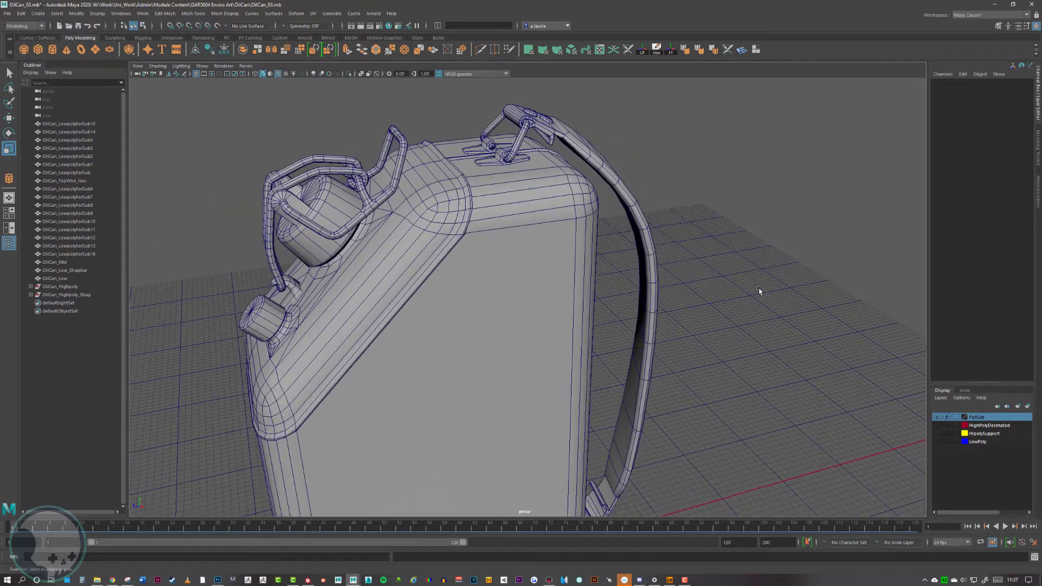
alt+drag(783, 344, 698, 291)
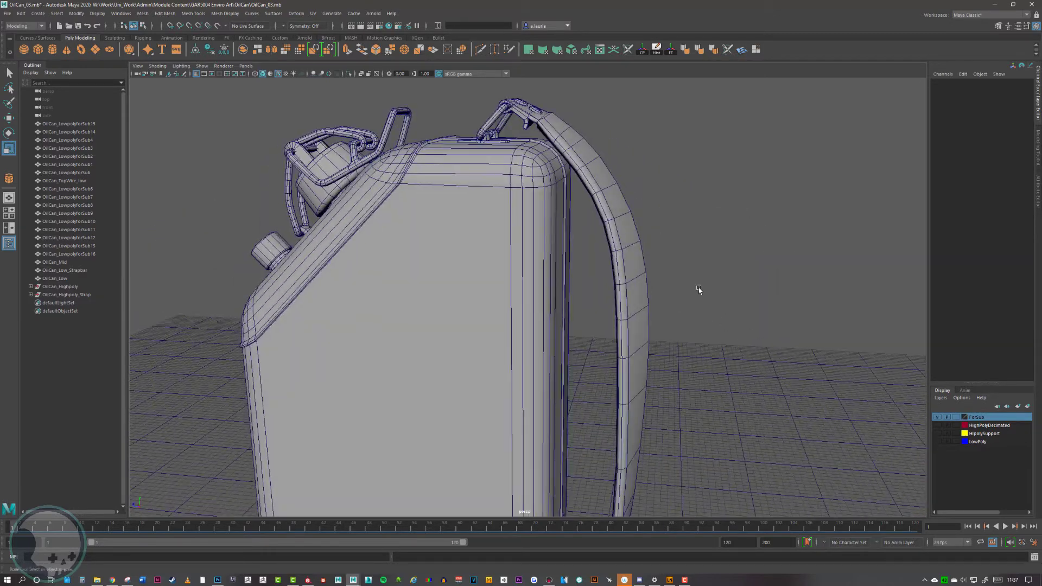
click(937, 425)
alt+drag(784, 279, 620, 344)
Step: Move the low- and high-poly straps together away from the can by about -211 in Z
alt+drag(751, 365, 539, 453)
key(w)
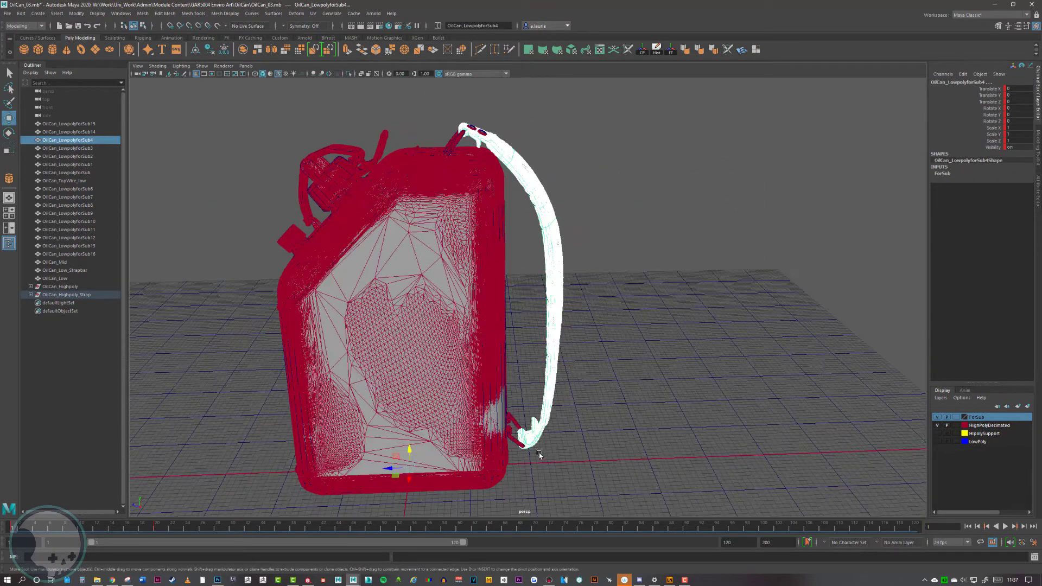
drag(393, 468, 526, 464)
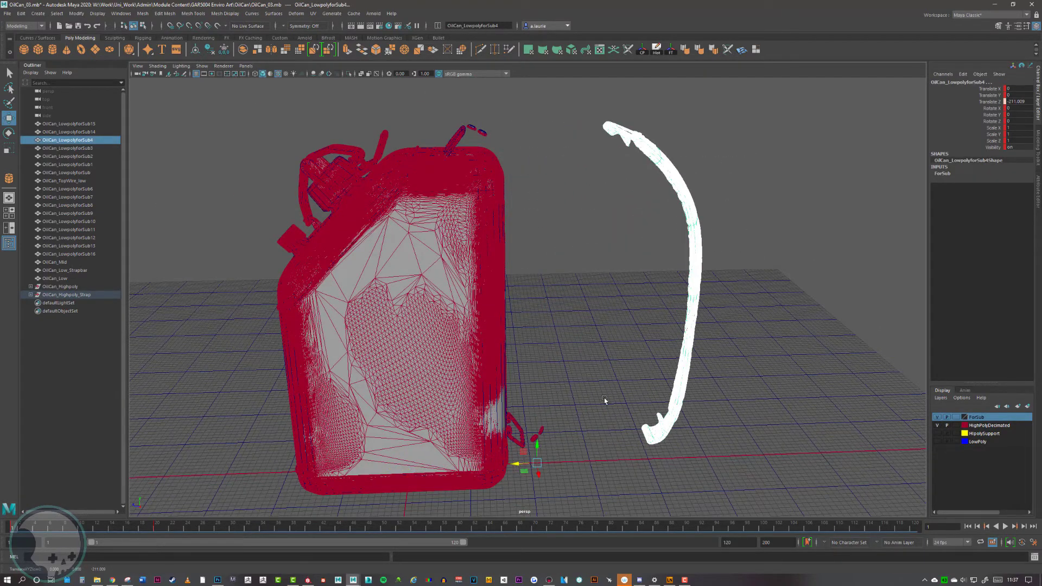
alt+drag(604, 399, 624, 356)
click(604, 322)
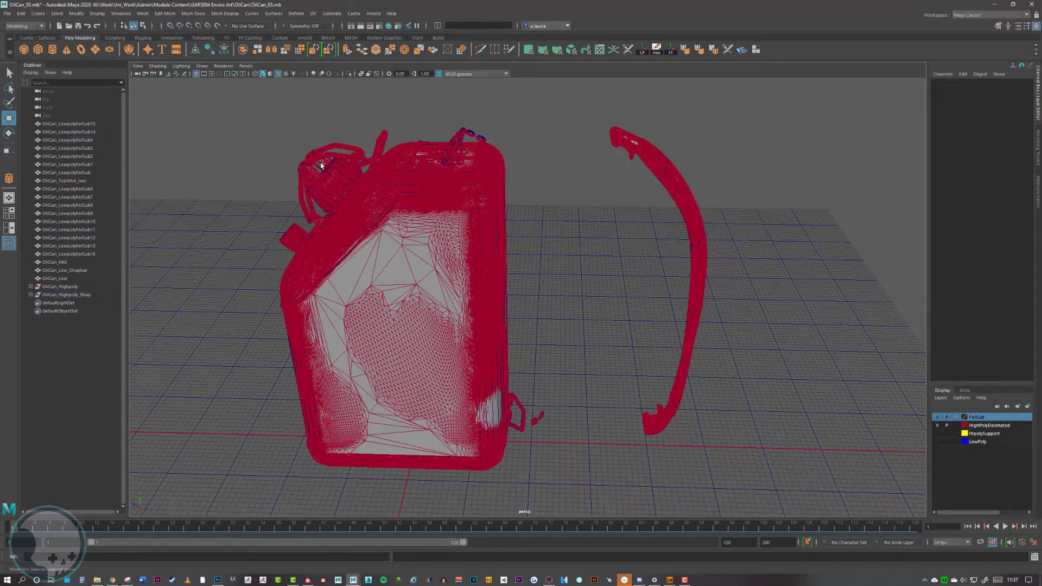
Step: Move the low- and high-poly top wires together away from the cap, on the side opposite the strap
click(336, 144)
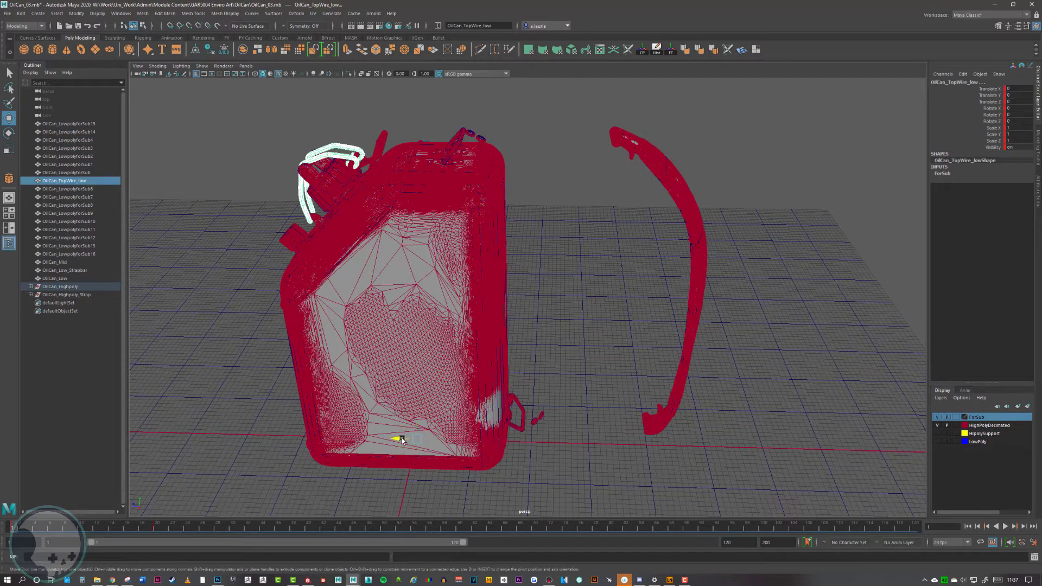
drag(398, 439, 328, 439)
click(586, 268)
alt+drag(586, 267, 619, 255)
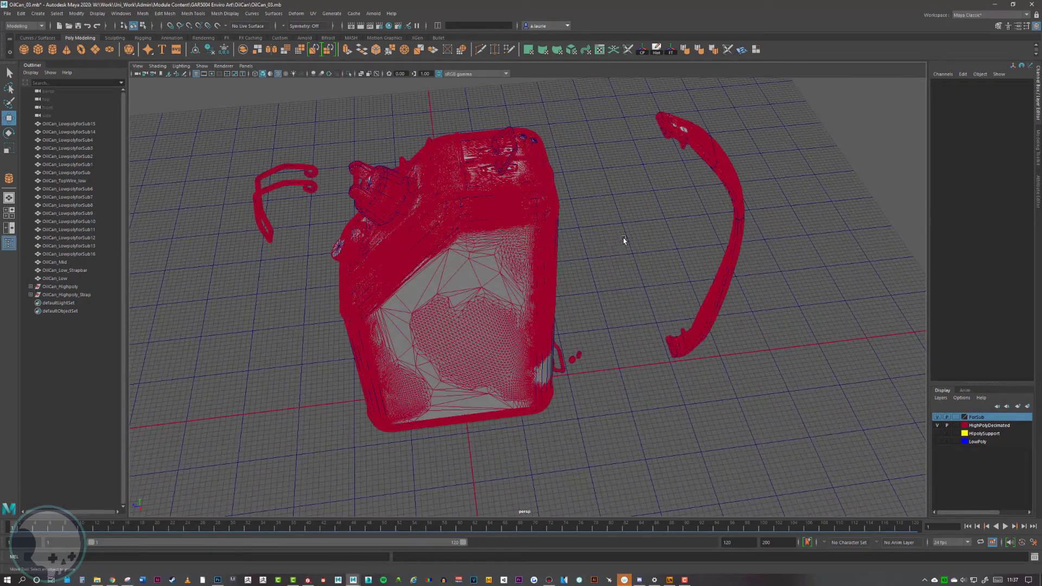
Step: Undo the moves of the top wires and the straps, and clear the selection
key(ctrl+z)
key(ctrl+z)
key(ctrl+z)
key(ctrl+z)
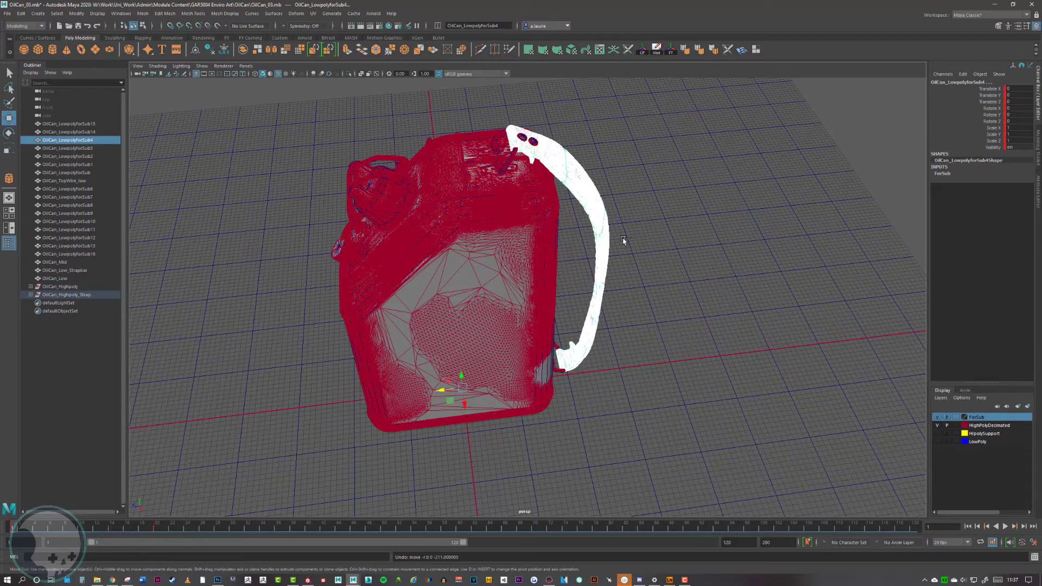
click(689, 265)
alt+drag(689, 266, 633, 244)
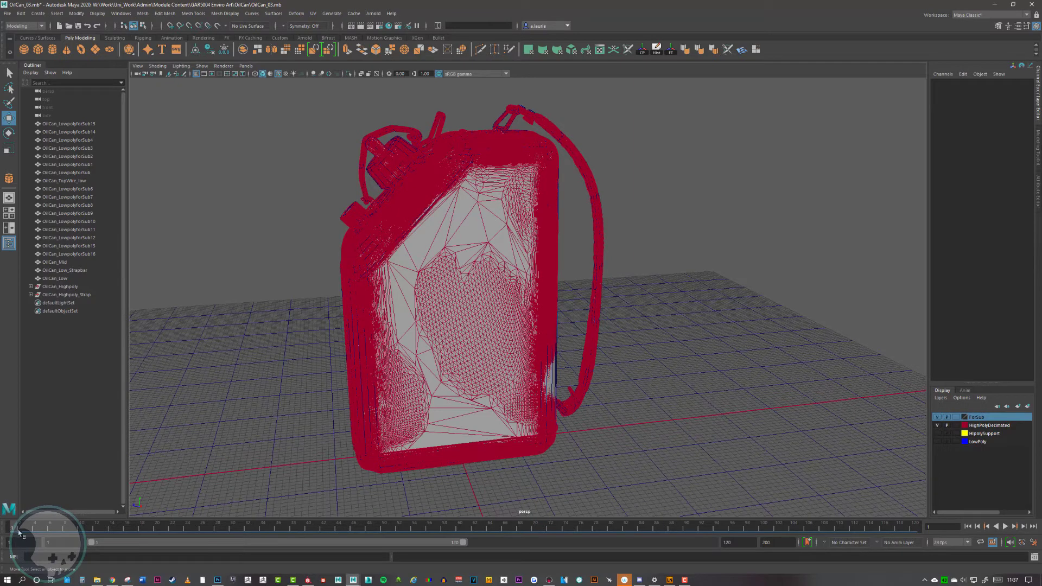
Step: Play the explode animation, examine the separated parts at frame 24, and return to the assembled can at frame 1
key(alt+v)
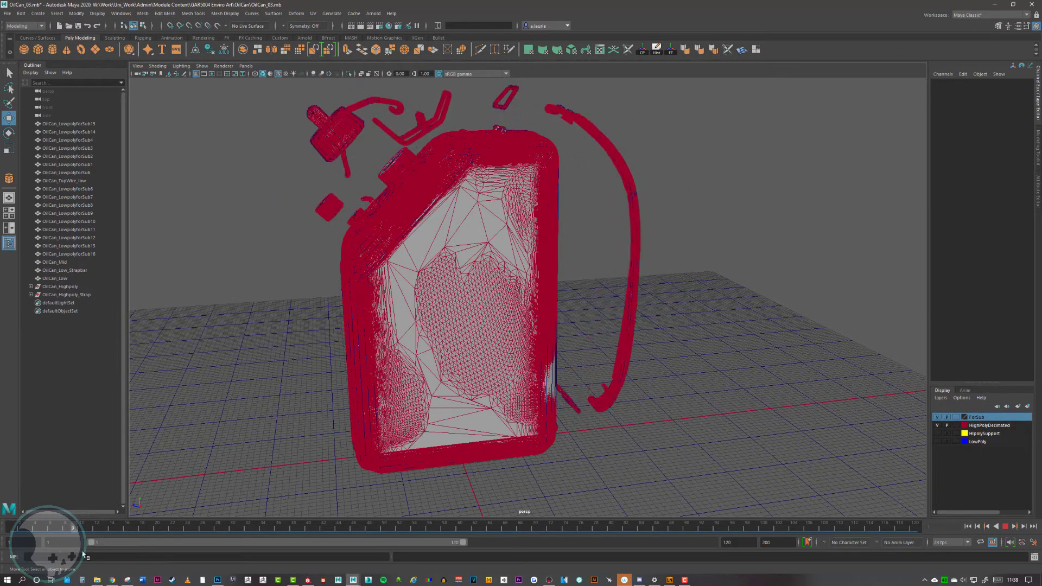
key(alt+v)
alt+middle_drag(367, 397, 360, 491)
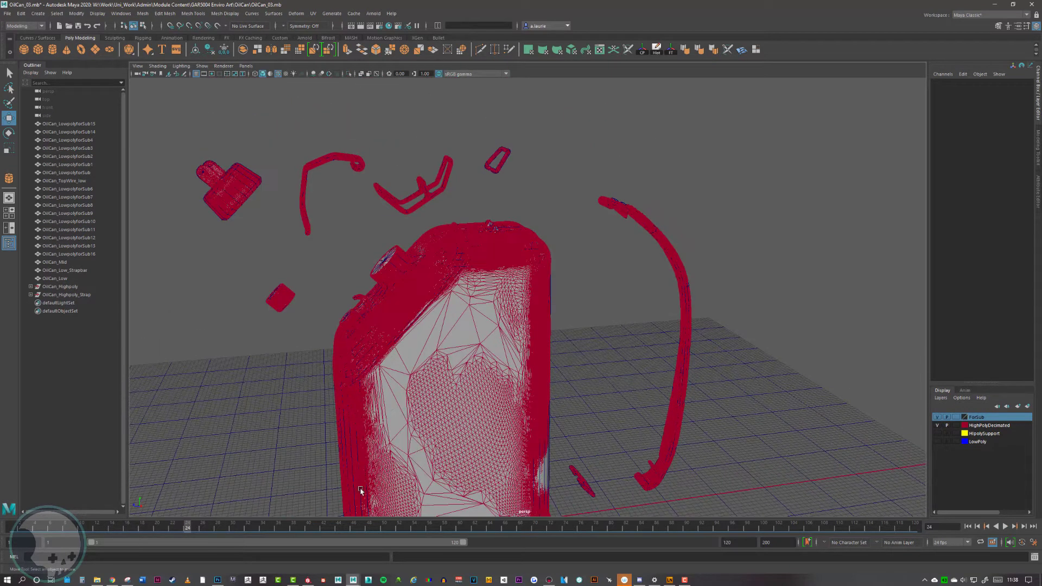
scroll(656, 324, down, 4)
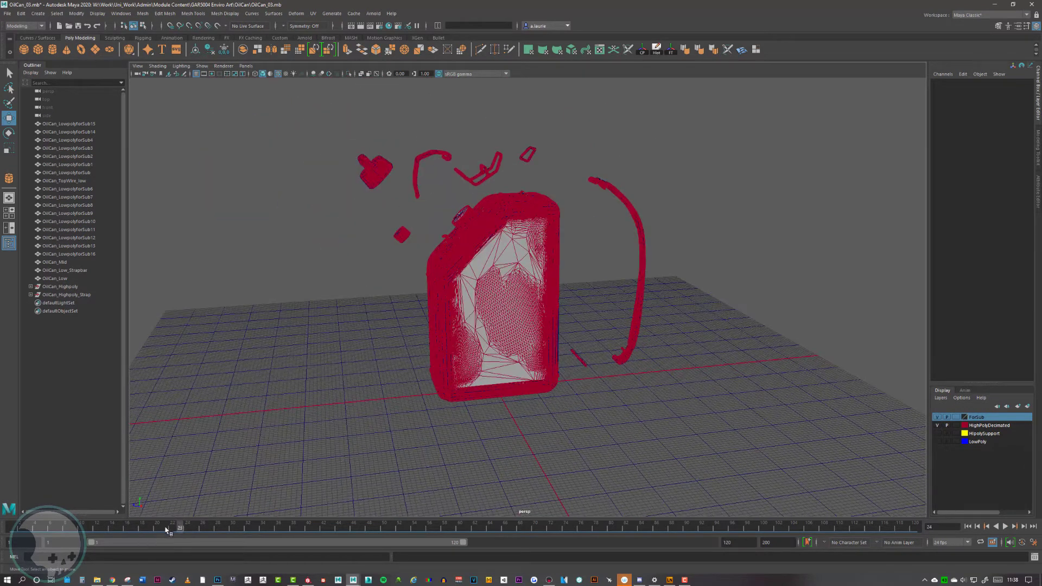
key(alt+v)
key(alt+v)
scroll(631, 407, up, 2)
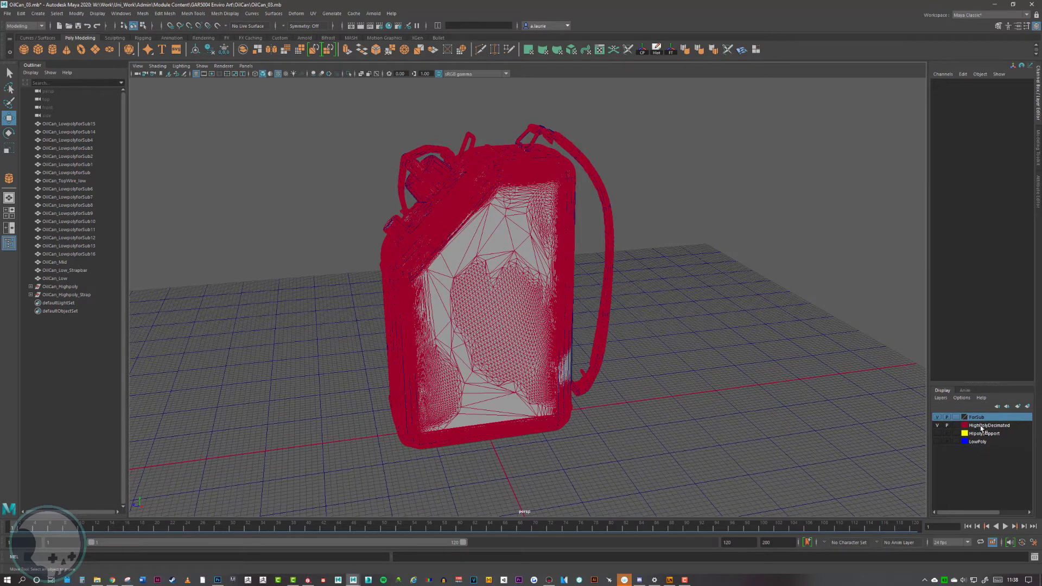
Step: Select all low- and high-poly parts of the can and try to set a key for them at frame 28
drag(685, 155, 541, 375)
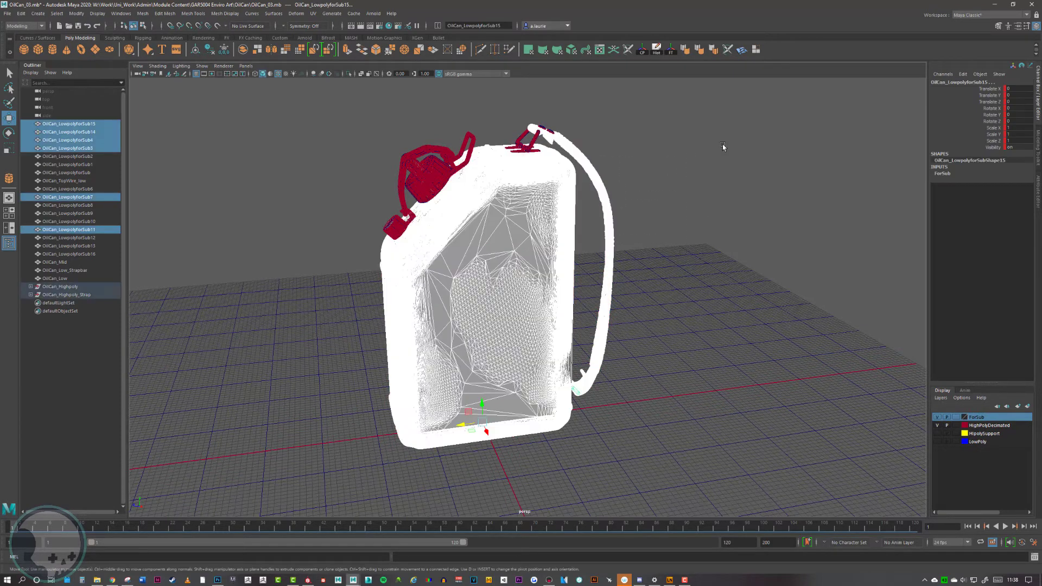
drag(693, 103, 280, 509)
alt+middle_drag(588, 373, 623, 373)
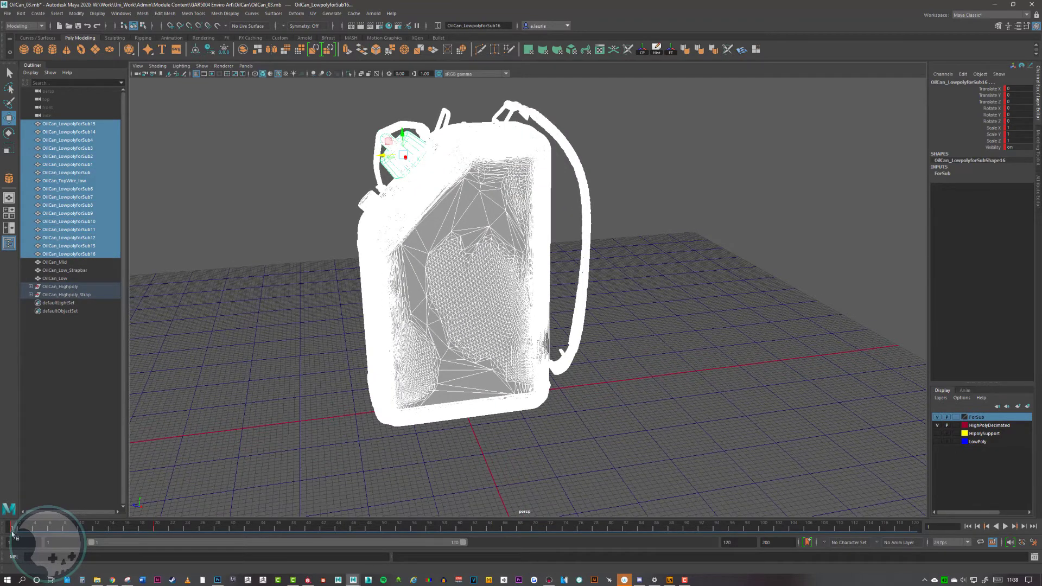
click(216, 531)
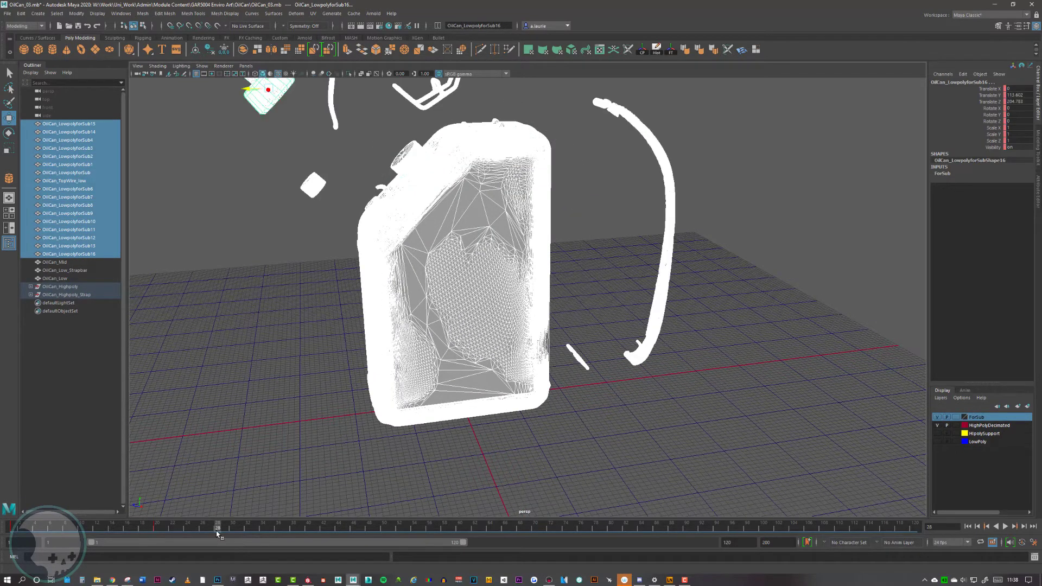
key(ctrl+z)
drag(13, 529, 197, 531)
click(217, 530)
key(d)
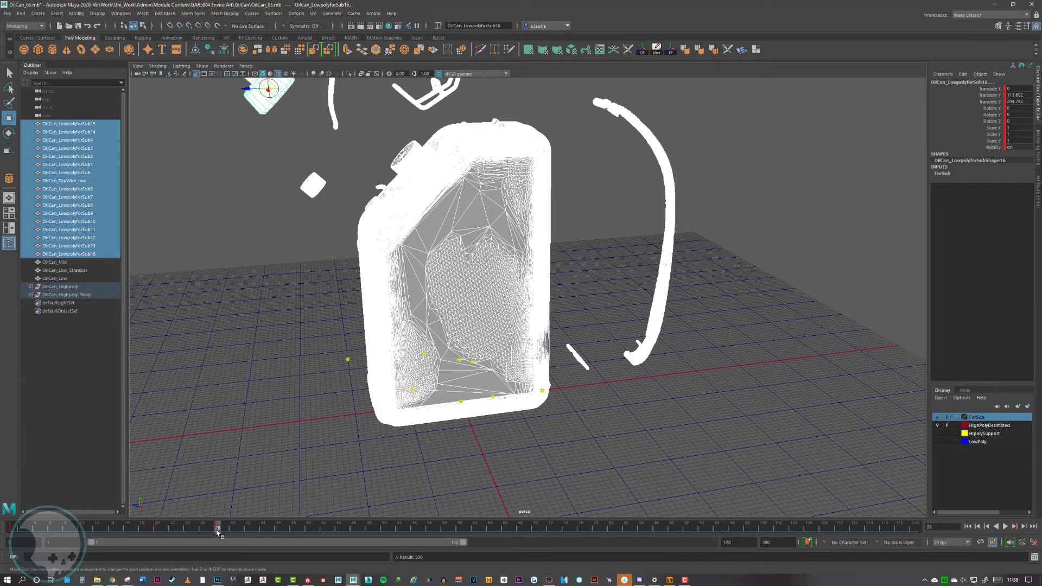
key(ctrl+z)
drag(23, 528, 6, 528)
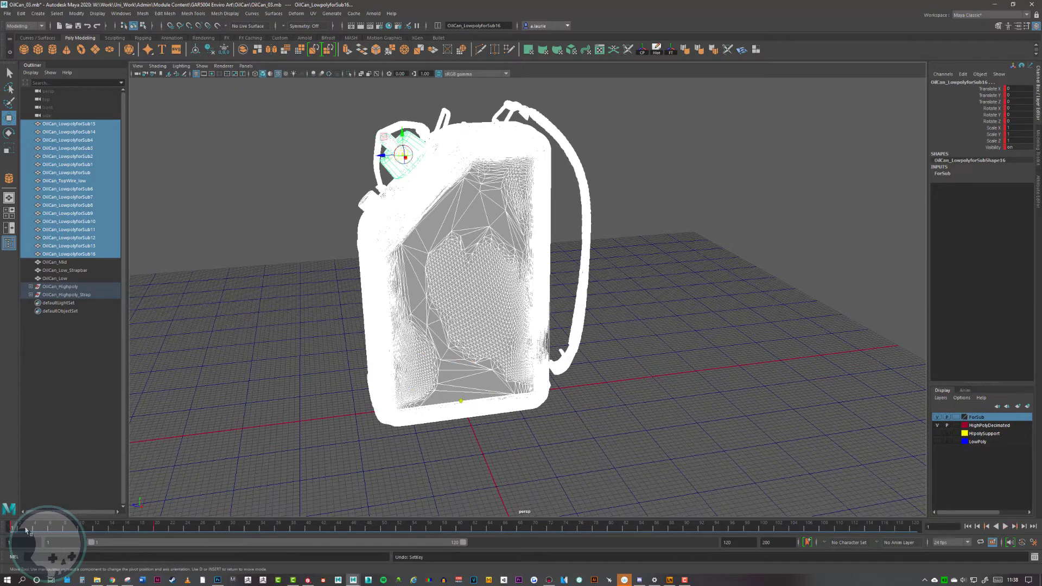
Step: Turn on automatic keyframing and move the low- and high-poly straps about 205 units farther from the can at frame 28
click(1022, 543)
drag(156, 533, 218, 533)
drag(768, 208, 629, 268)
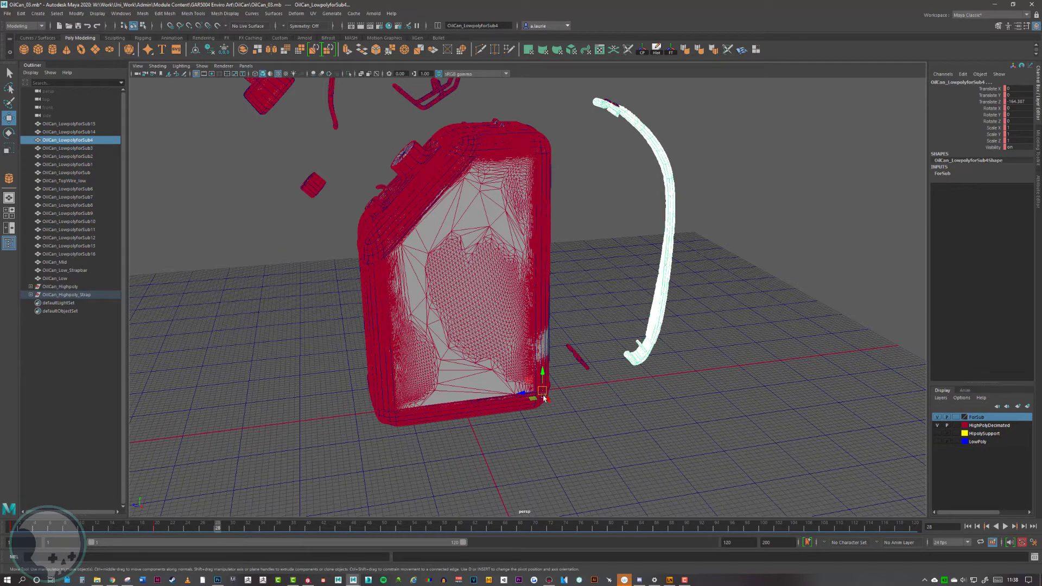
drag(544, 399, 625, 390)
click(772, 430)
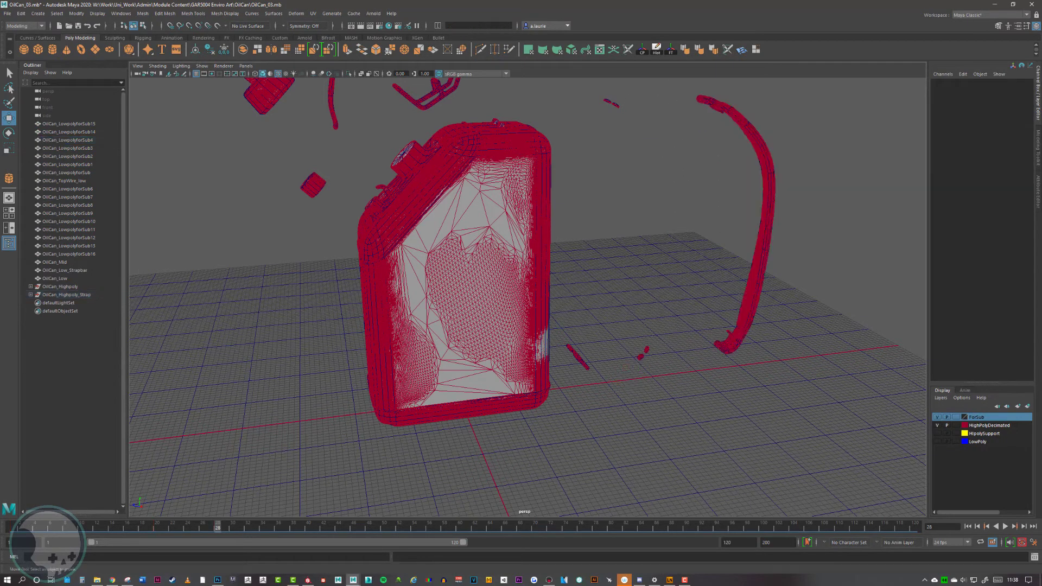
Step: Undo the last strap move and set the current frame to 20
drag(211, 528, 157, 529)
key(ctrl+z)
key(ctrl+z)
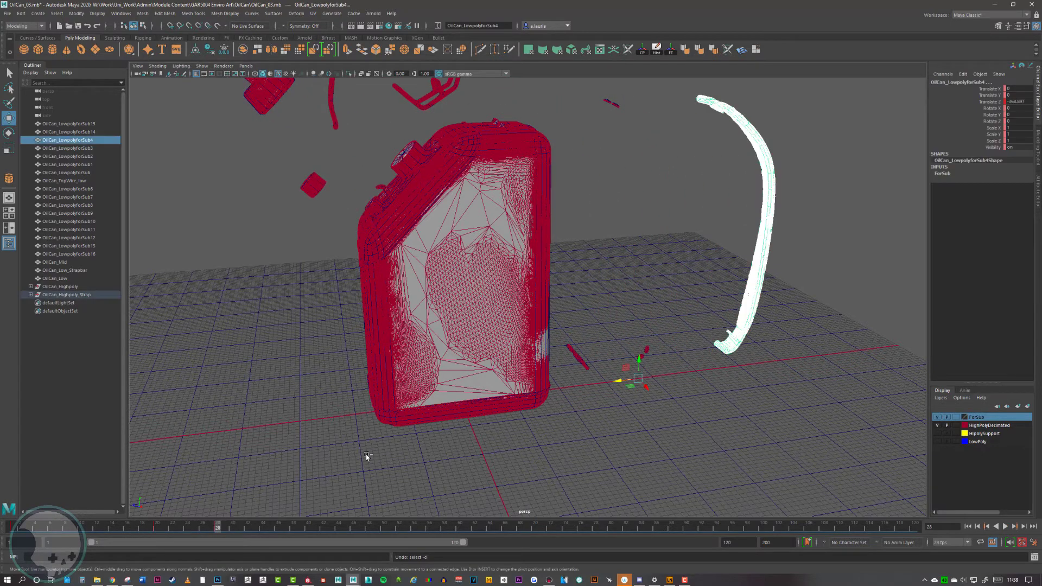
key(ctrl+z)
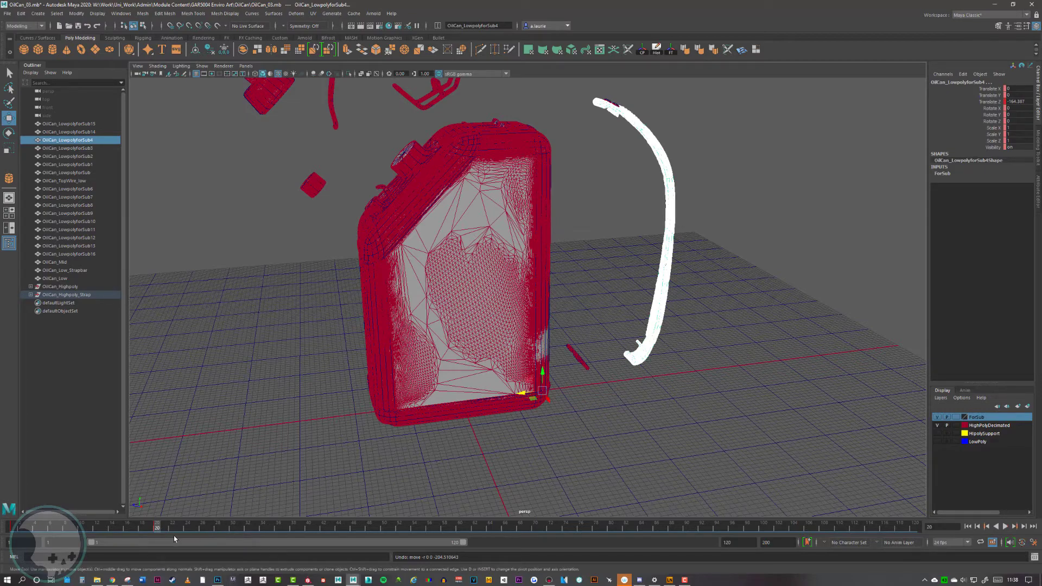
Step: Examine the exploded caps, top wire, lever and strap wire around the can's upper part at frame 20
alt+drag(335, 244, 333, 209)
alt+middle_drag(332, 210, 358, 320)
alt+right_drag(358, 320, 461, 344)
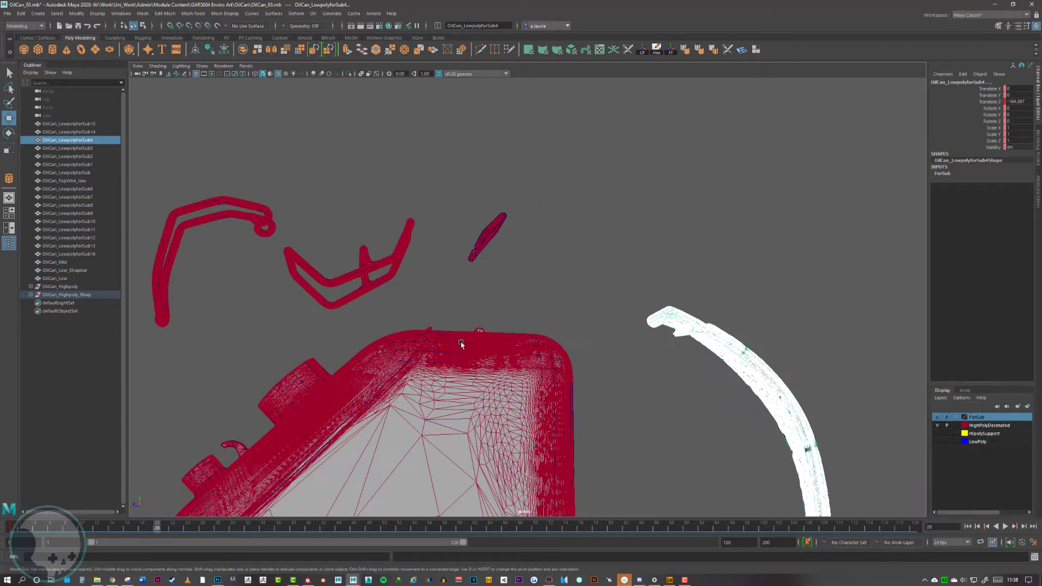
alt+drag(461, 344, 328, 385)
alt+middle_drag(374, 348, 570, 266)
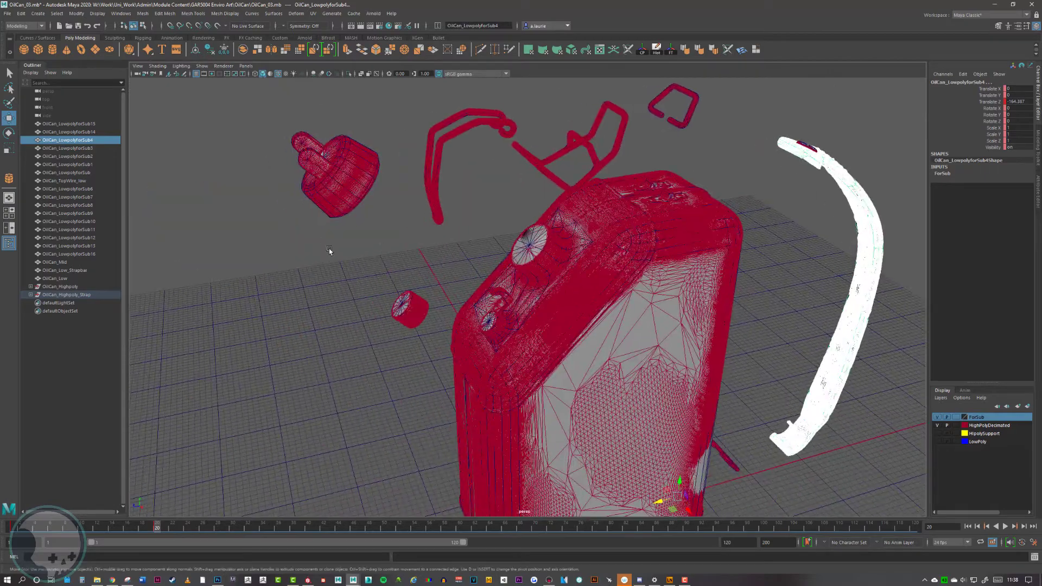
scroll(456, 294, up, 4)
alt+middle_drag(523, 240, 515, 341)
alt+drag(515, 341, 533, 305)
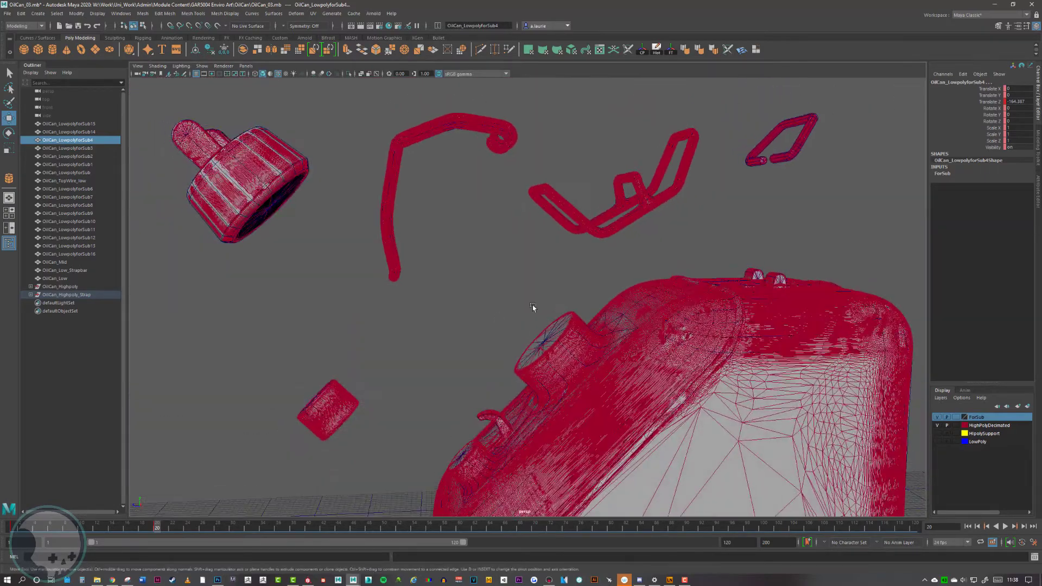
alt+middle_drag(532, 305, 459, 351)
scroll(465, 284, up, 3)
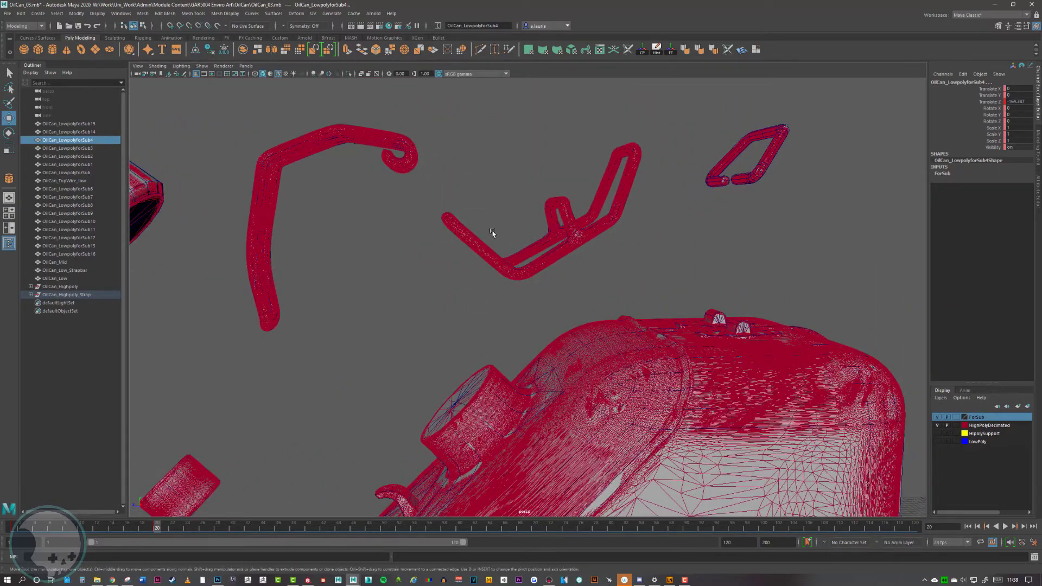
Step: Assign the existing lambert1 material to all low-poly parts of the exploded can
alt+drag(490, 233, 560, 298)
scroll(545, 235, up, 3)
alt+right_drag(561, 298, 321, 184)
alt+middle_drag(525, 358, 501, 294)
alt+drag(501, 295, 542, 326)
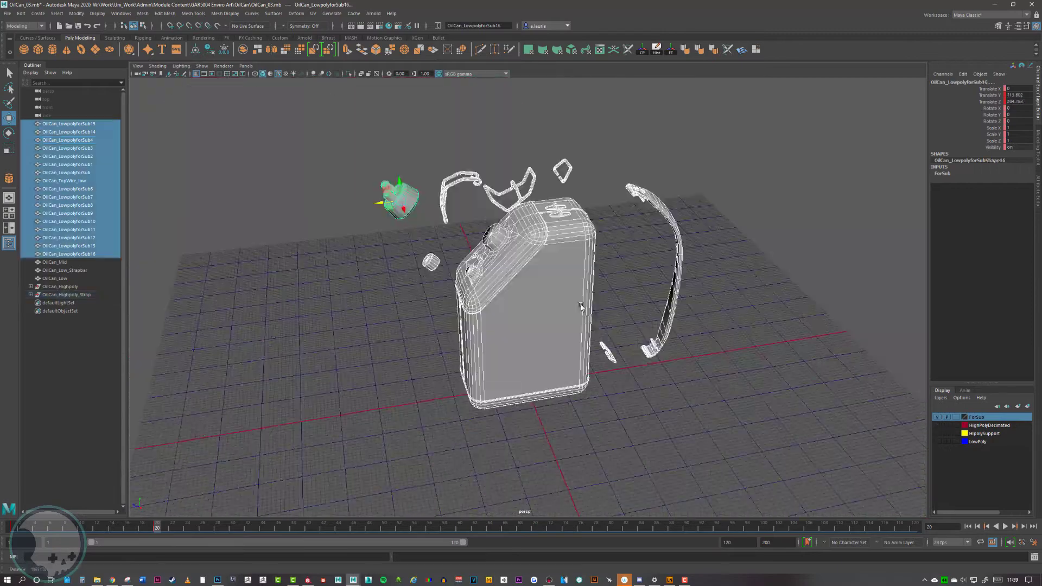
scroll(654, 288, up, 2)
alt+drag(655, 288, 541, 305)
right_click(517, 293)
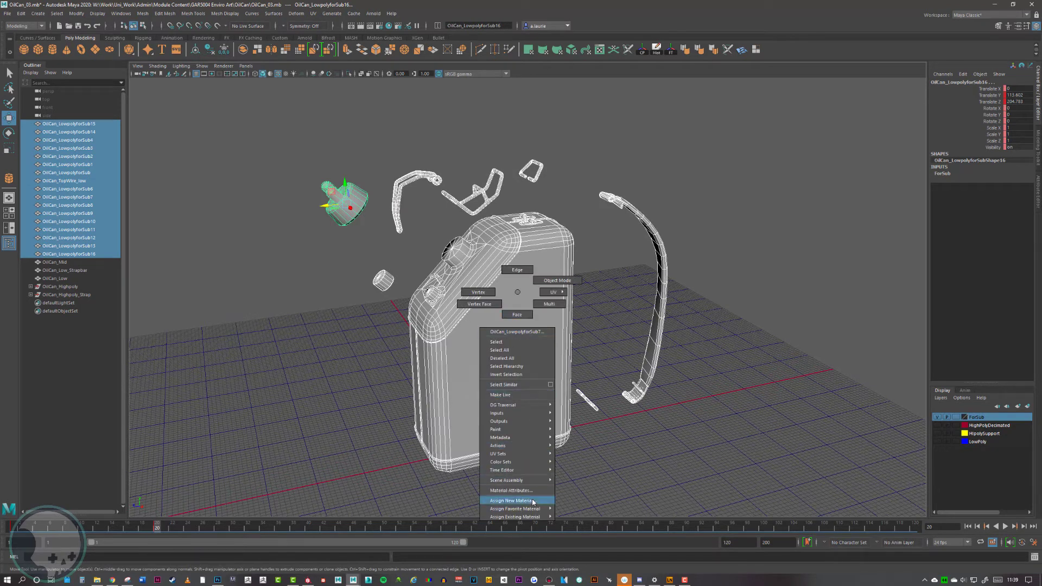
mouse_move(539, 519)
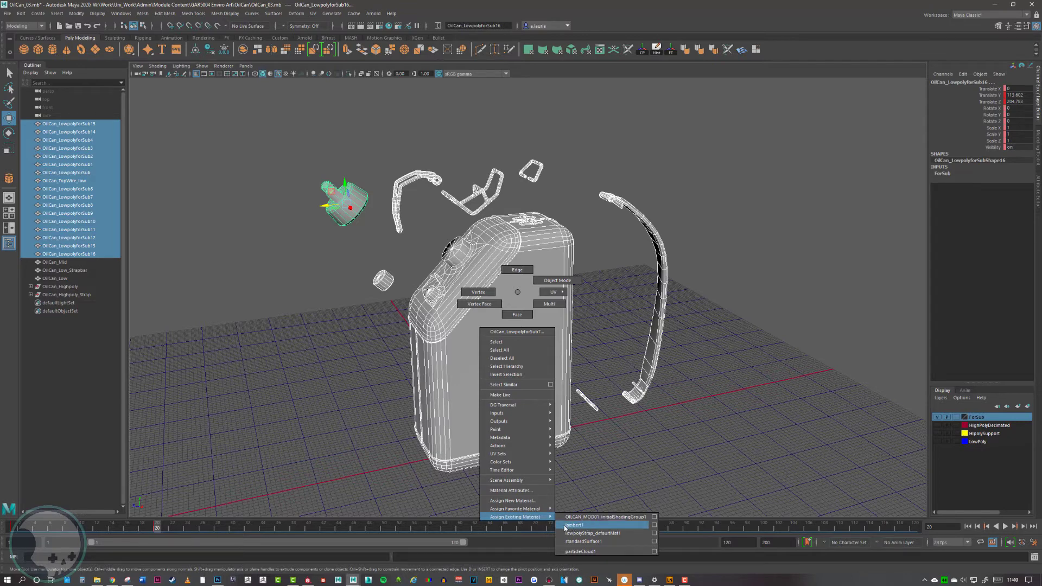
click(579, 525)
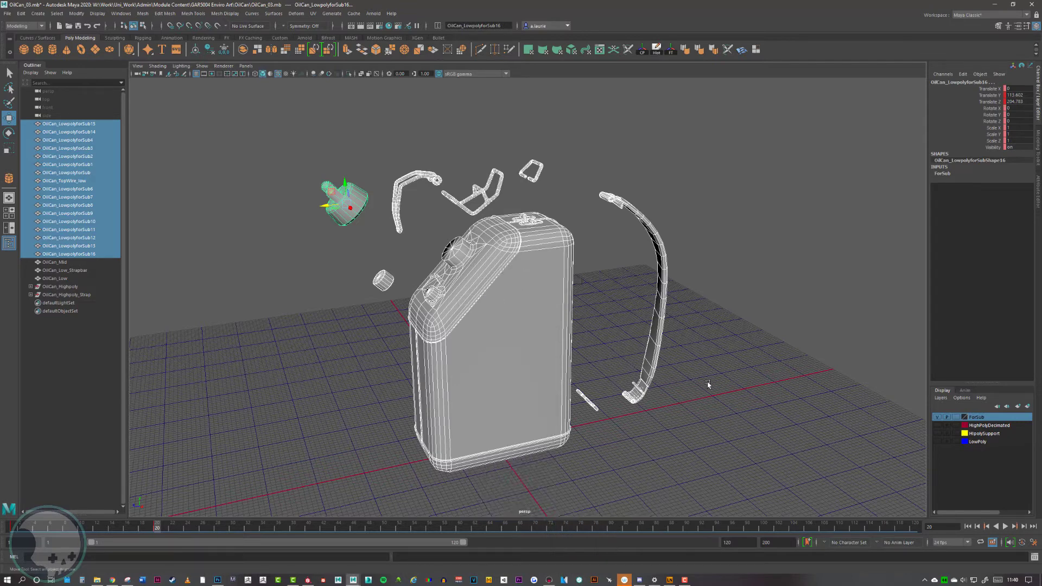
Step: Hide the HighPolyDecimated layer and select all exploded low-poly parts of the can
click(547, 314)
alt+drag(542, 308, 730, 272)
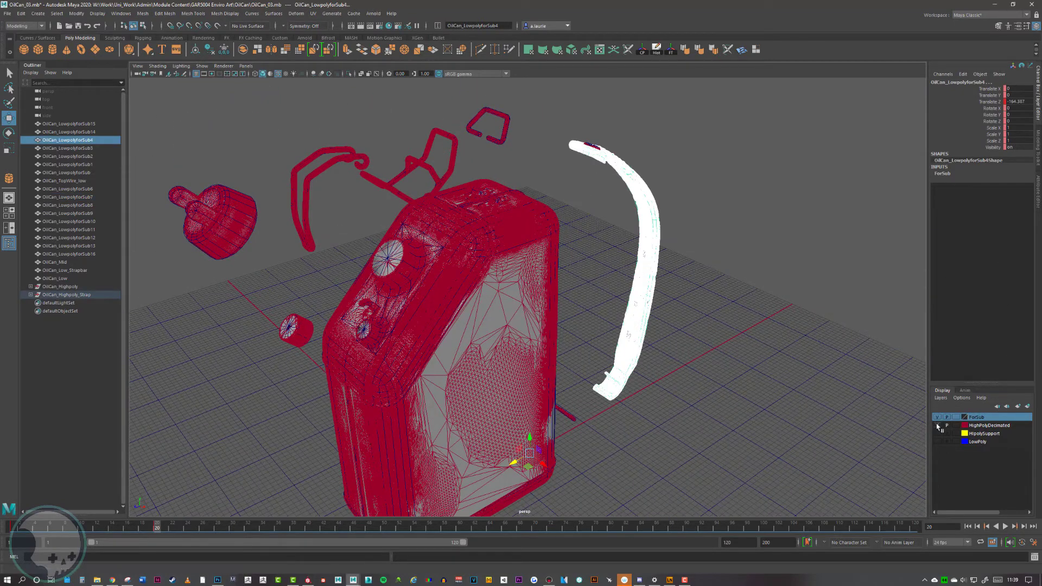
click(935, 425)
scroll(662, 307, down, 3)
drag(733, 134, 265, 534)
alt+drag(651, 375, 491, 346)
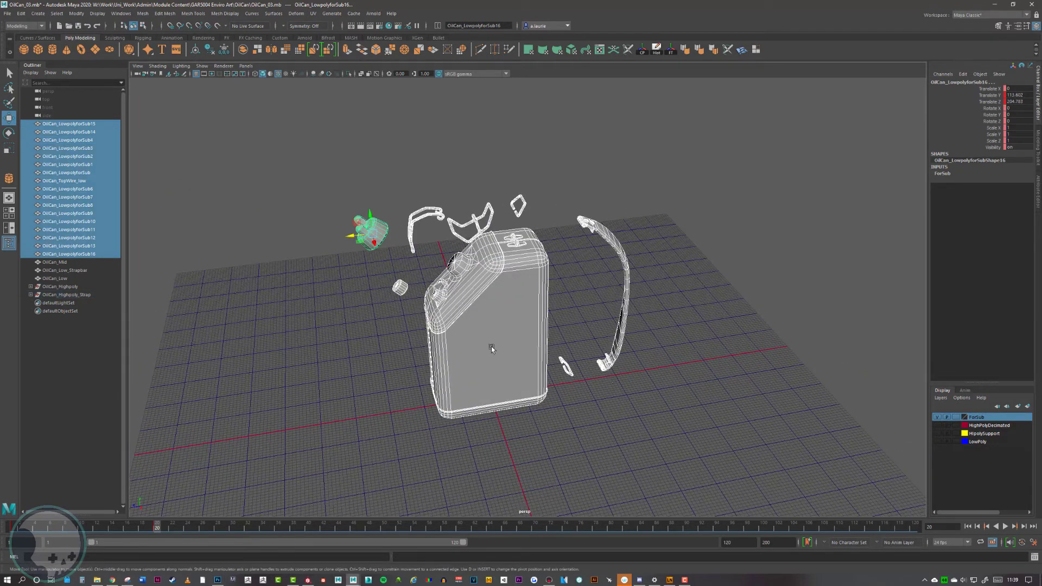
Step: Export the selected exploded low-poly parts as the OBJ file OilCan_Low_Exp in the demo folder
click(7, 13)
click(52, 123)
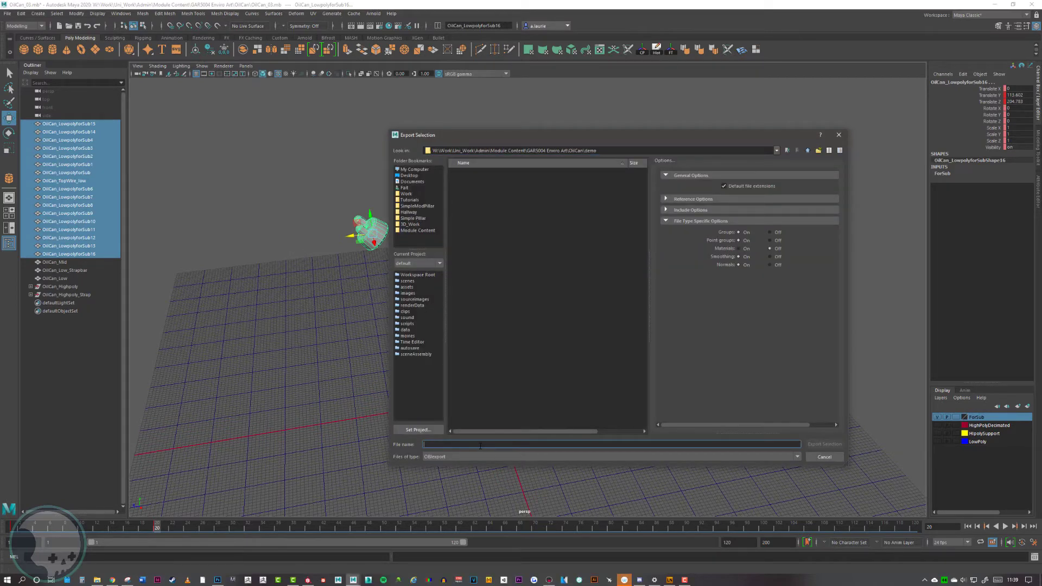
text(Oi)
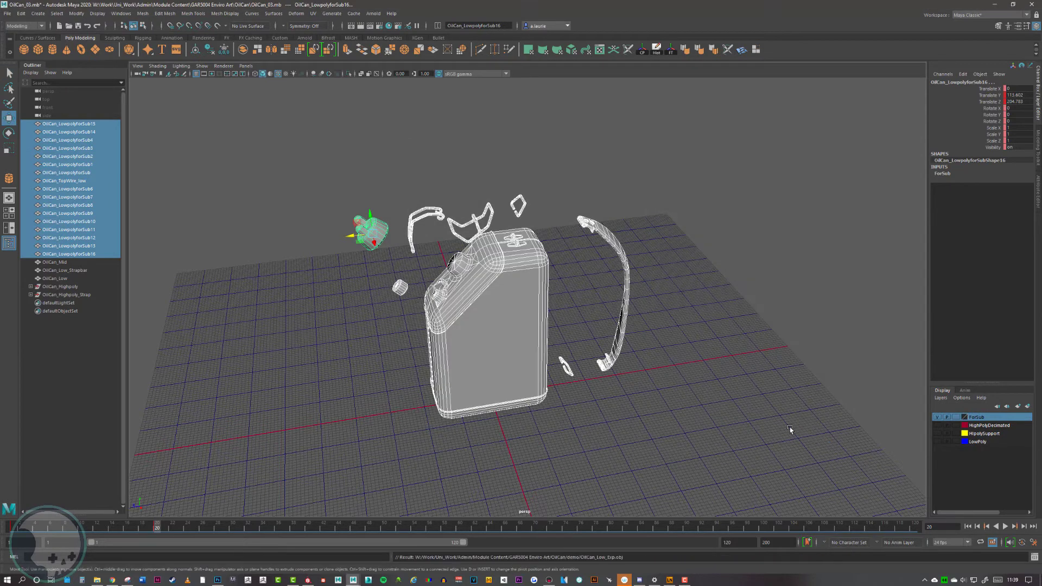
click(824, 443)
Step: Hide the ForSub layer, show the HighPolyDecimated layer, and select all exploded high-poly parts
alt+middle_drag(495, 316, 554, 293)
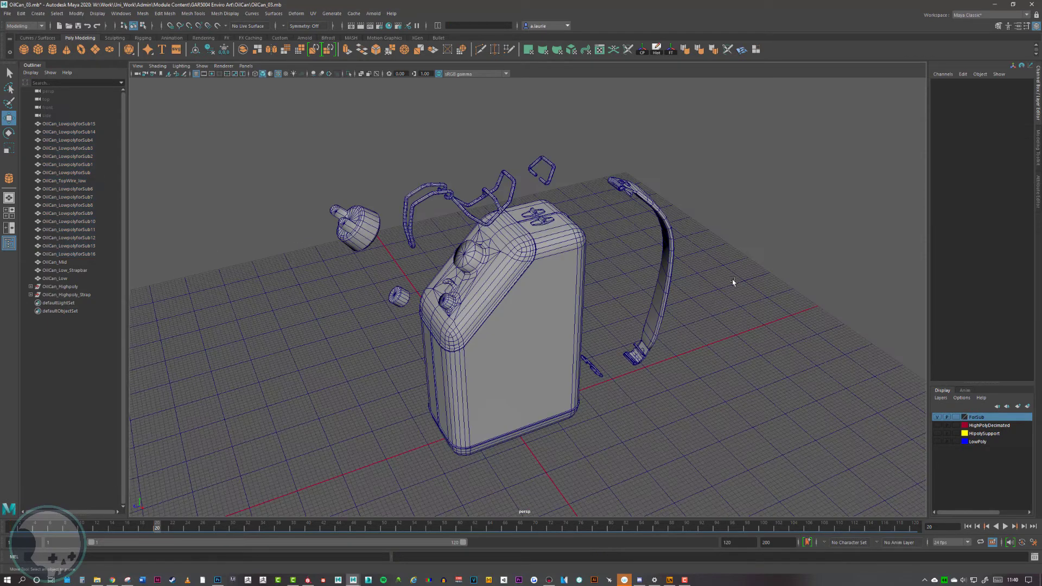
click(937, 417)
click(937, 424)
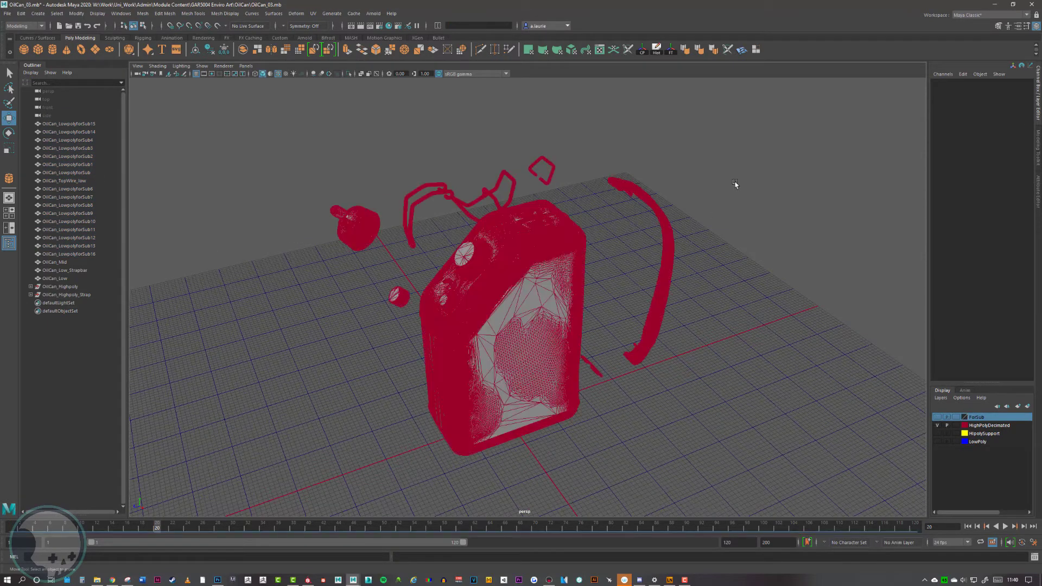
drag(767, 133, 254, 451)
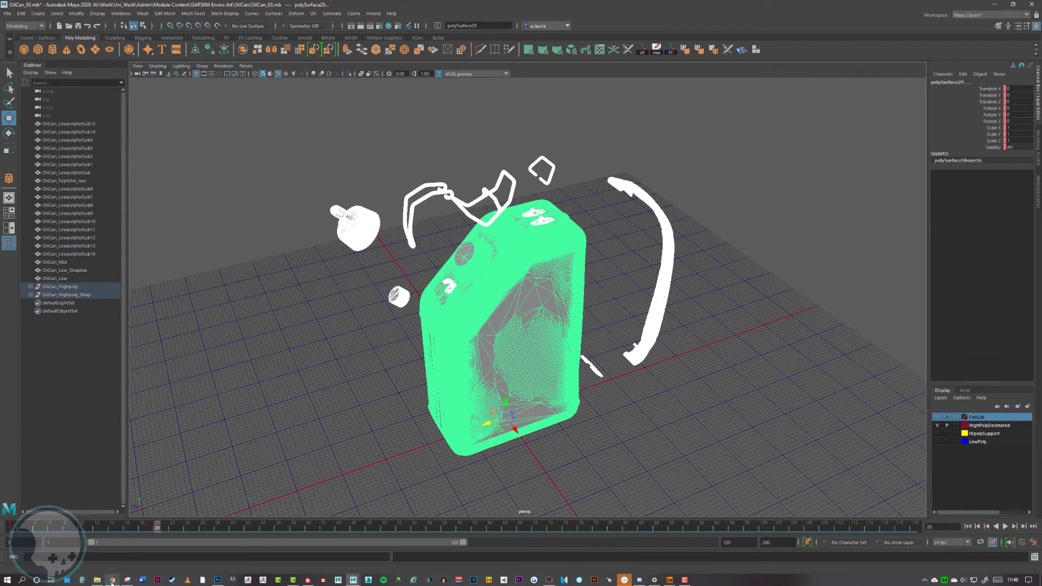
Step: Export the selected exploded high-poly parts as OilCan_High_Exp.obj in the demo folder
click(7, 14)
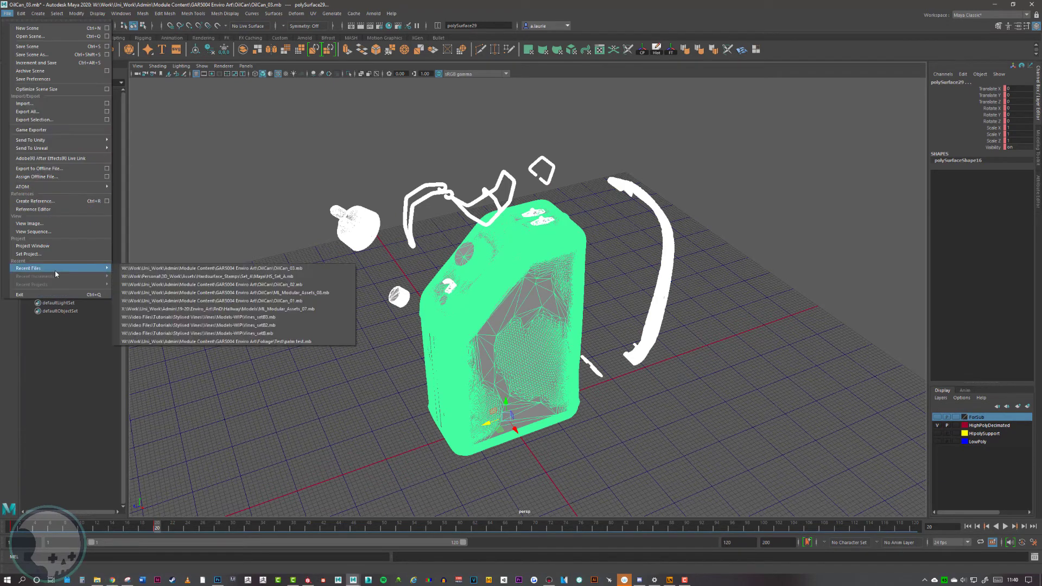
click(64, 119)
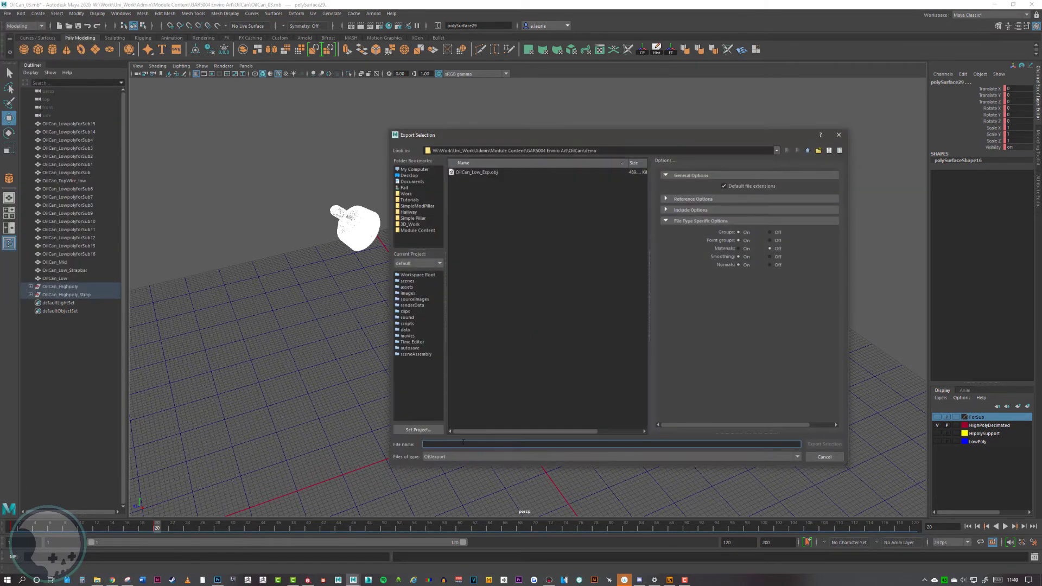
click(487, 173)
click(460, 444)
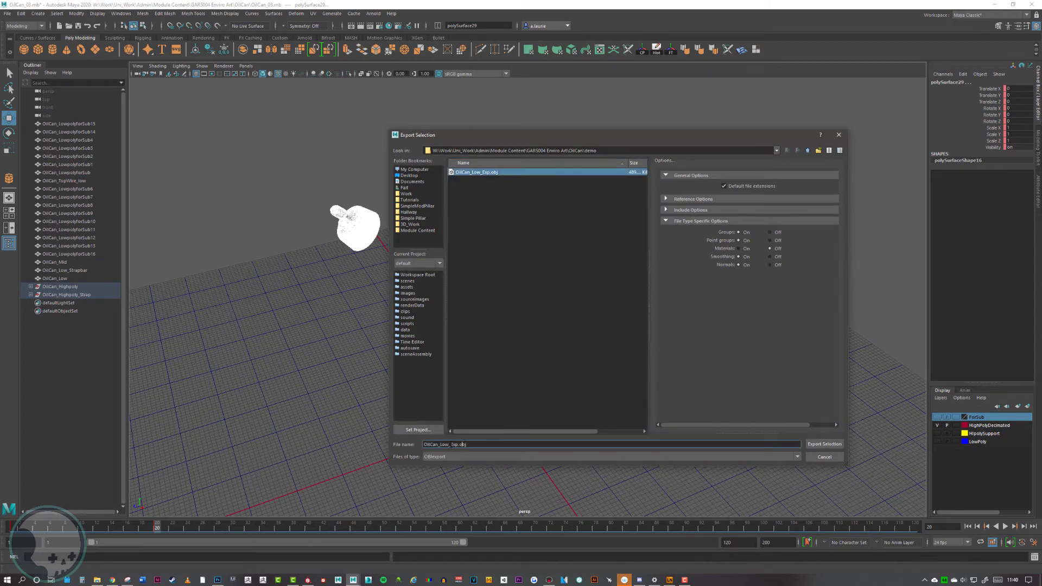
key(BackSpace)
key(BackSpace)
key(BackSpace)
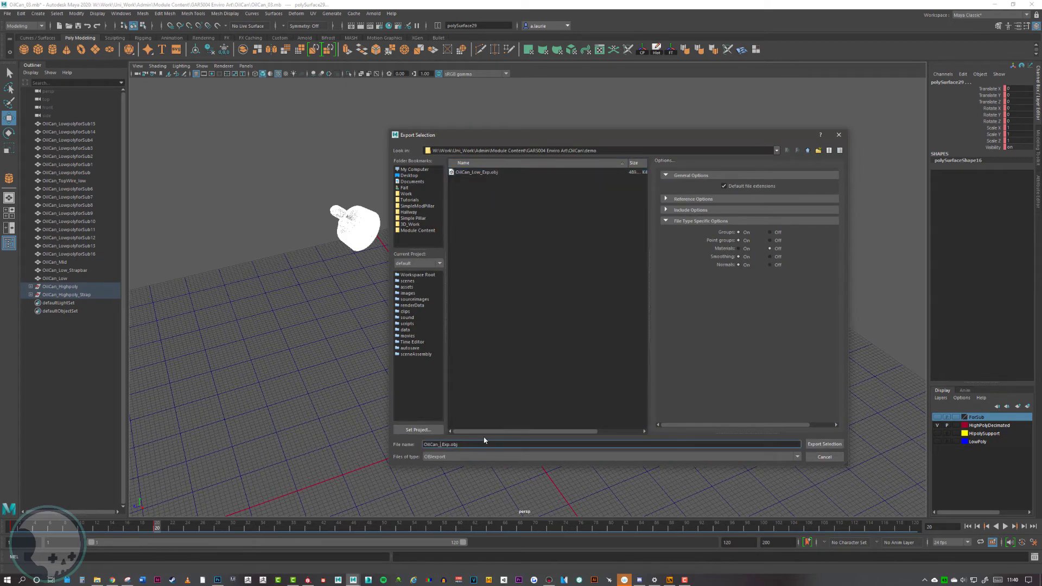
text(High)
click(824, 443)
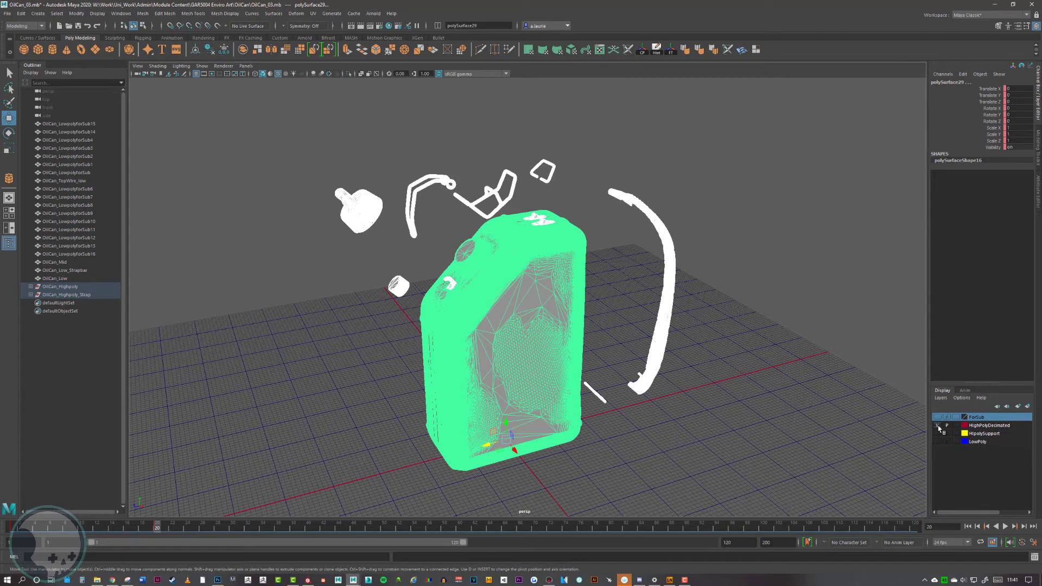
Step: Show the ForSub layer again and return to frame 1 so the can's parts are assembled
click(937, 417)
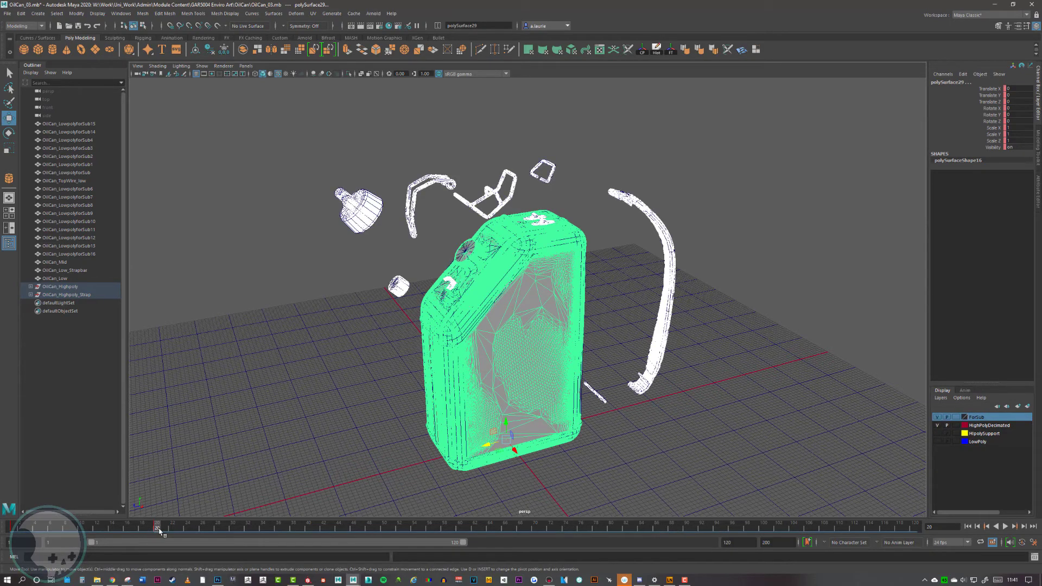
drag(159, 530, 12, 529)
scroll(531, 345, up, 3)
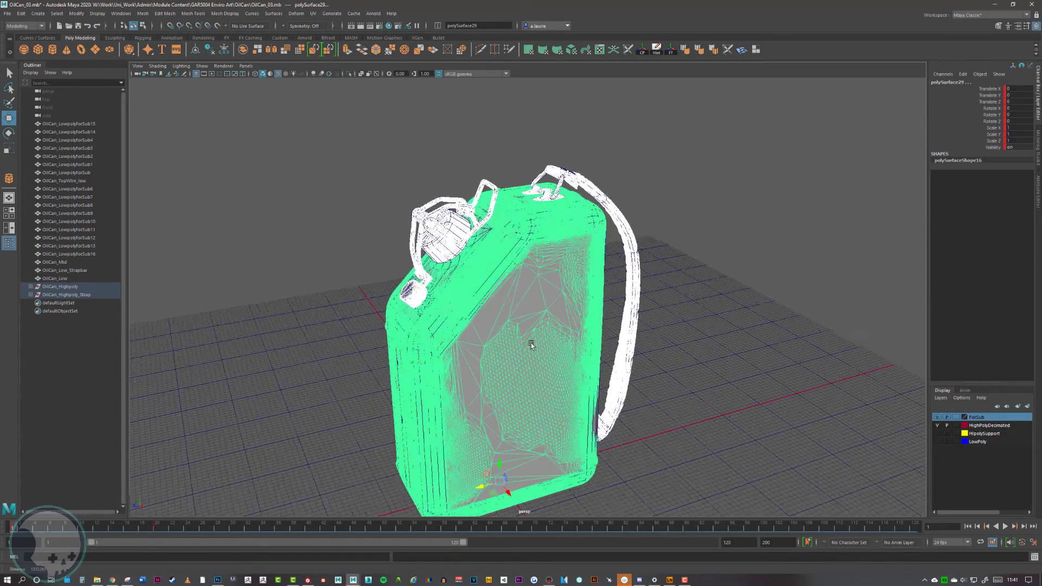
alt+drag(530, 345, 629, 385)
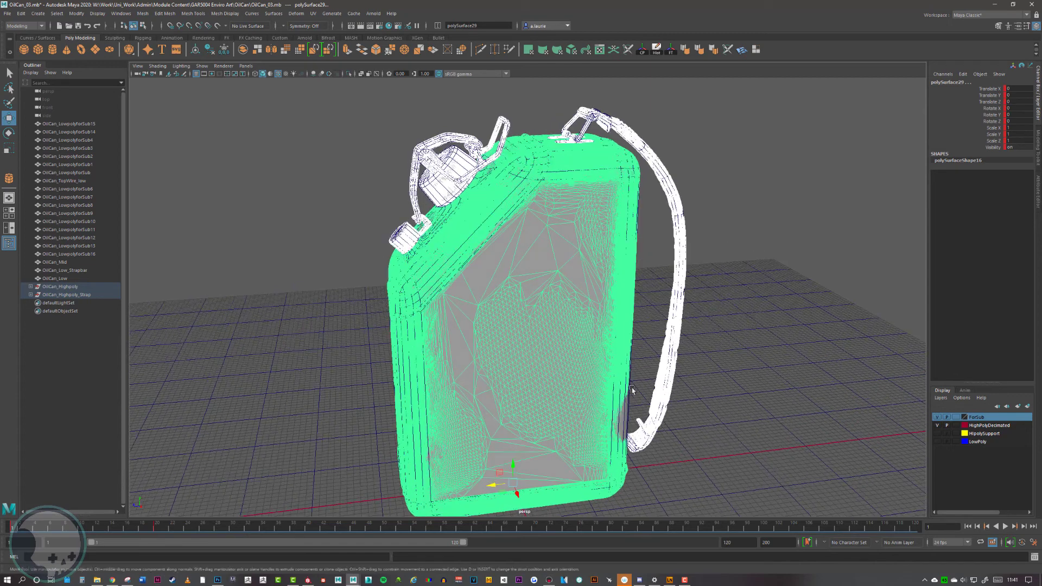
Step: Hide the HighPolyDecimated layer and select all low-poly parts of the assembled can
click(937, 426)
click(892, 398)
scroll(764, 135, down, 3)
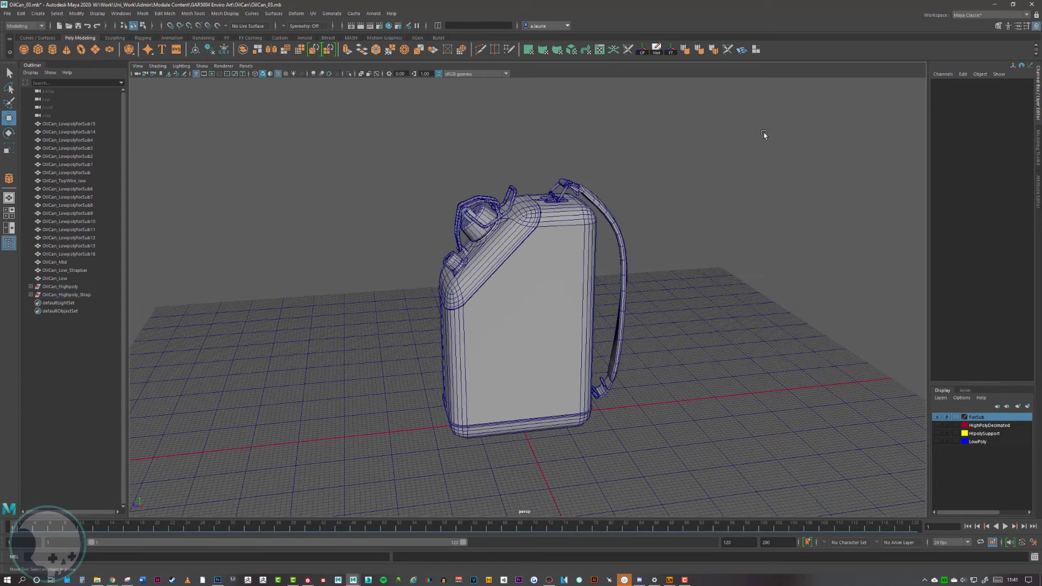
drag(776, 103, 304, 440)
Step: Export the selected assembled low-poly parts as OilCan_Low.obj in the demo folder
click(7, 13)
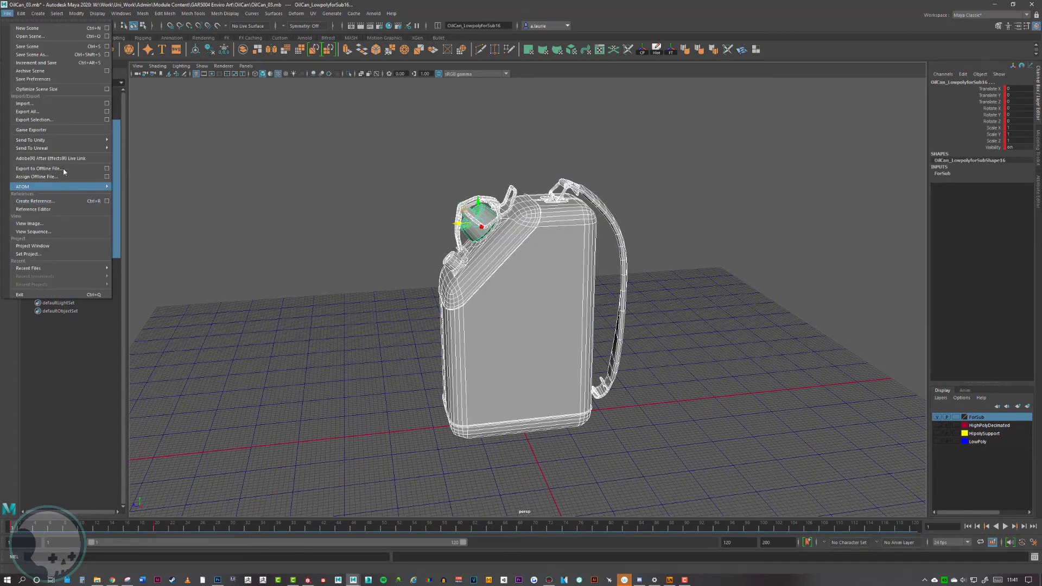
click(49, 116)
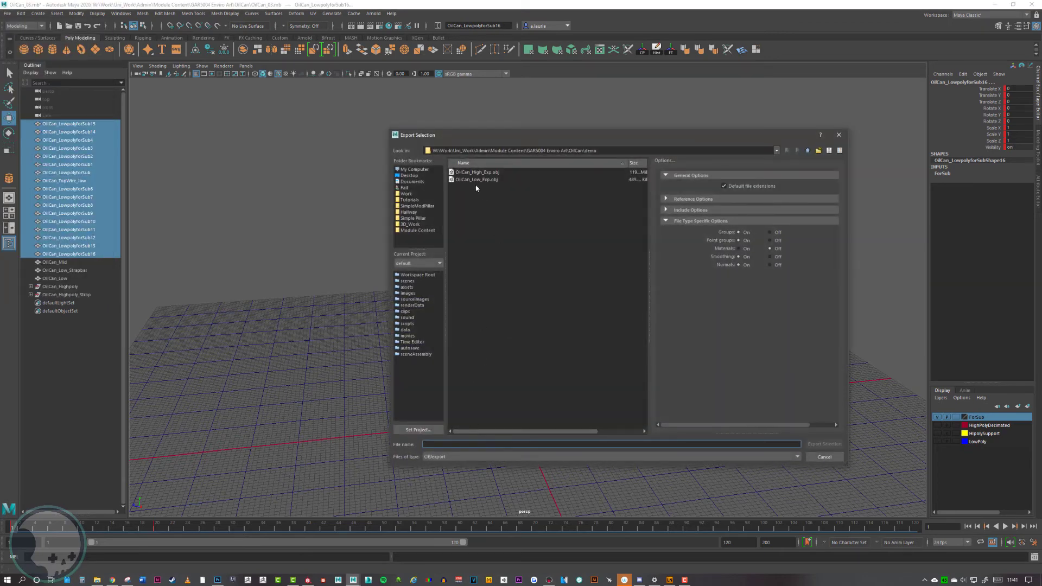
click(477, 180)
click(448, 445)
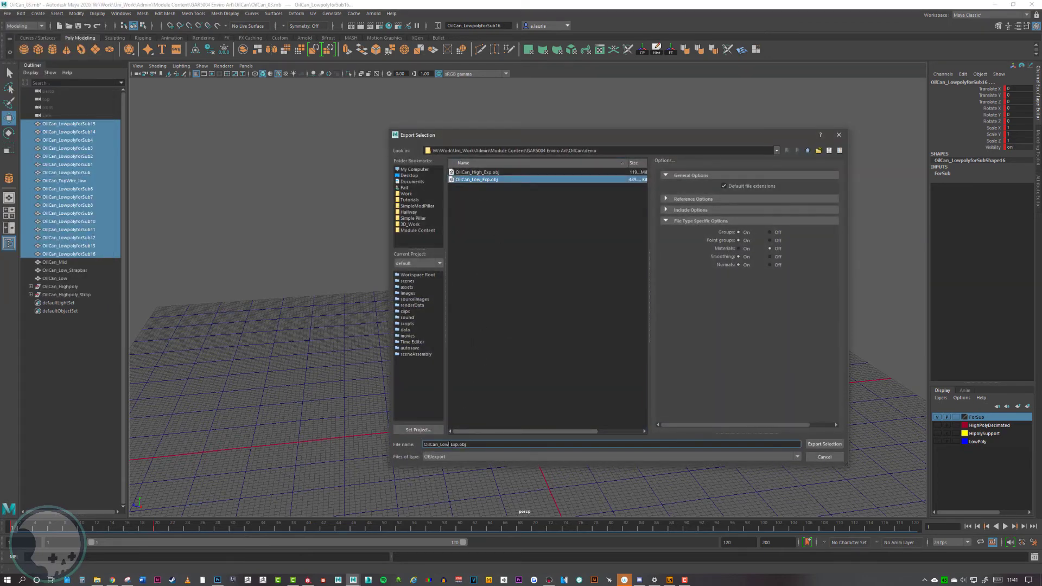
key(Delete)
key(Delete)
key(Delete)
key(Delete)
key(Return)
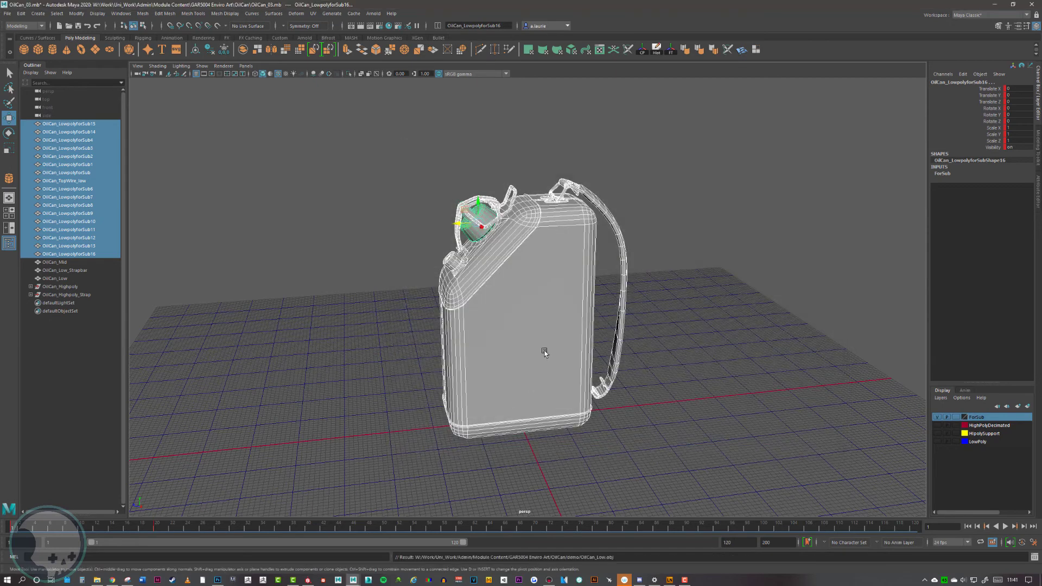
Step: Switch the visible layer from ForSub to HighPolyDecimated and select all high-poly parts of the assembled can
click(937, 417)
click(937, 425)
drag(782, 122, 325, 513)
Step: Export the selected assembled high-poly parts as OilCan_High.obj in the demo folder
click(8, 13)
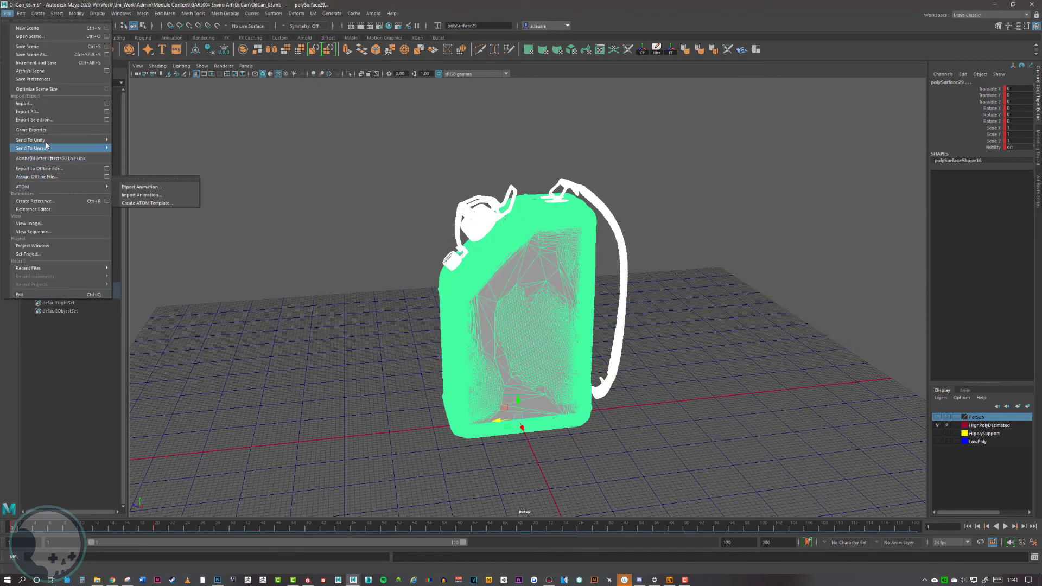
click(47, 120)
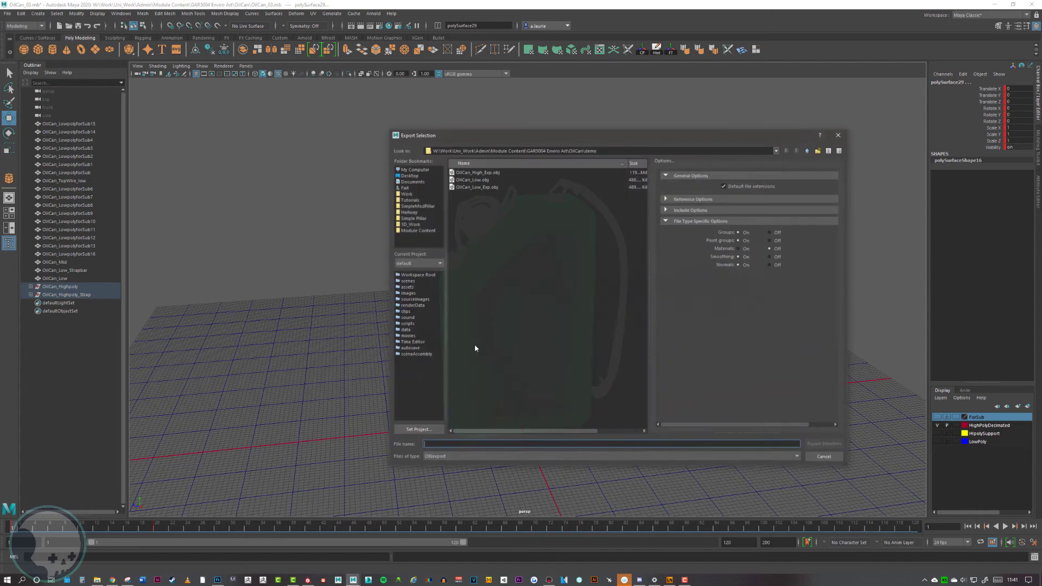
click(483, 174)
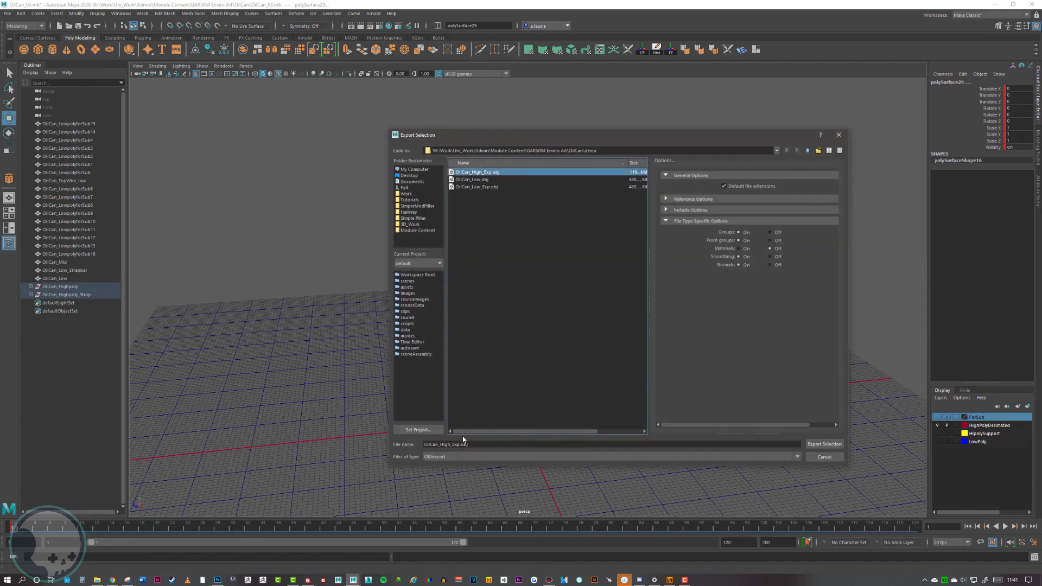
click(470, 444)
drag(470, 444, 450, 444)
key(BackSpace)
key(Return)
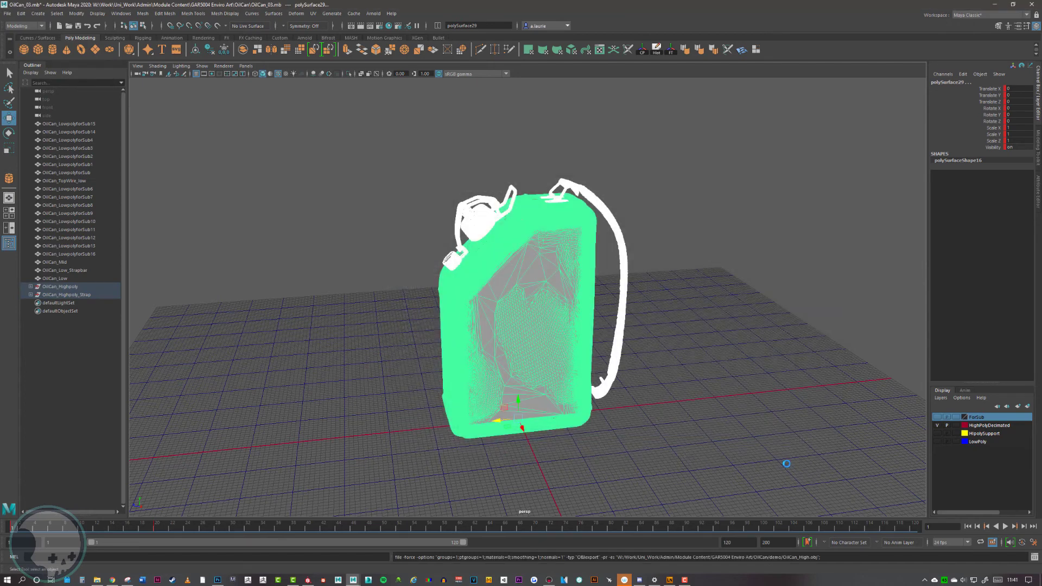